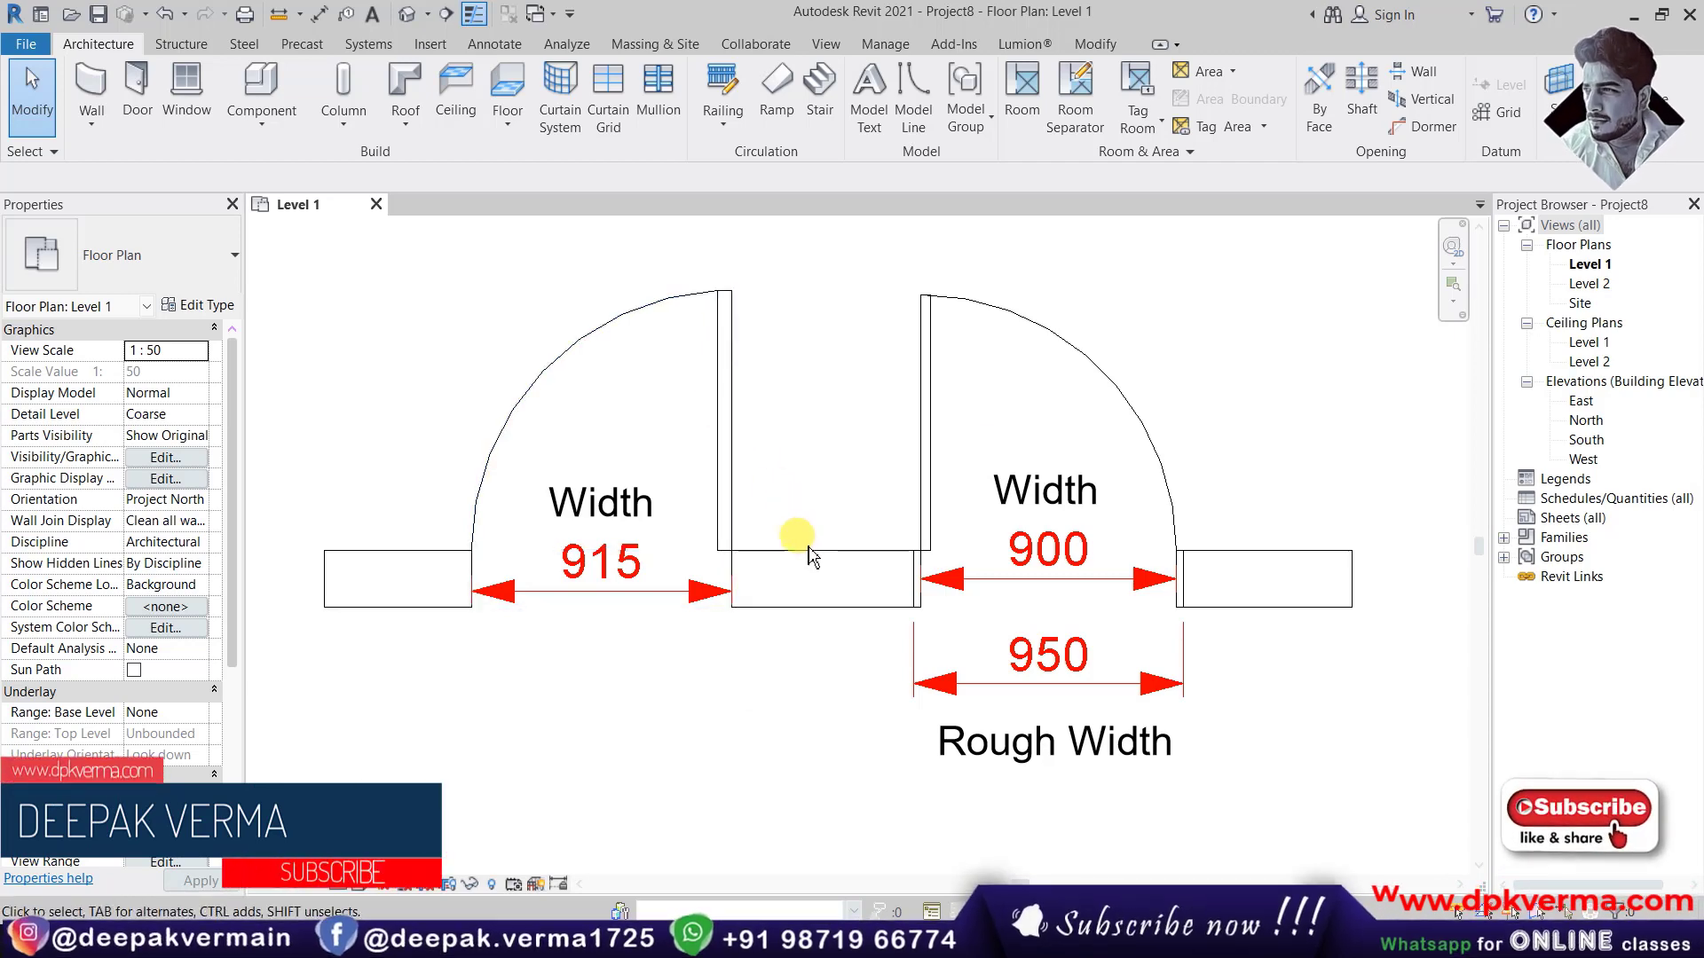
# Step: Select the flush door and the glazed exterior door in the plan, then clear the selection
pyautogui.click(731, 399)
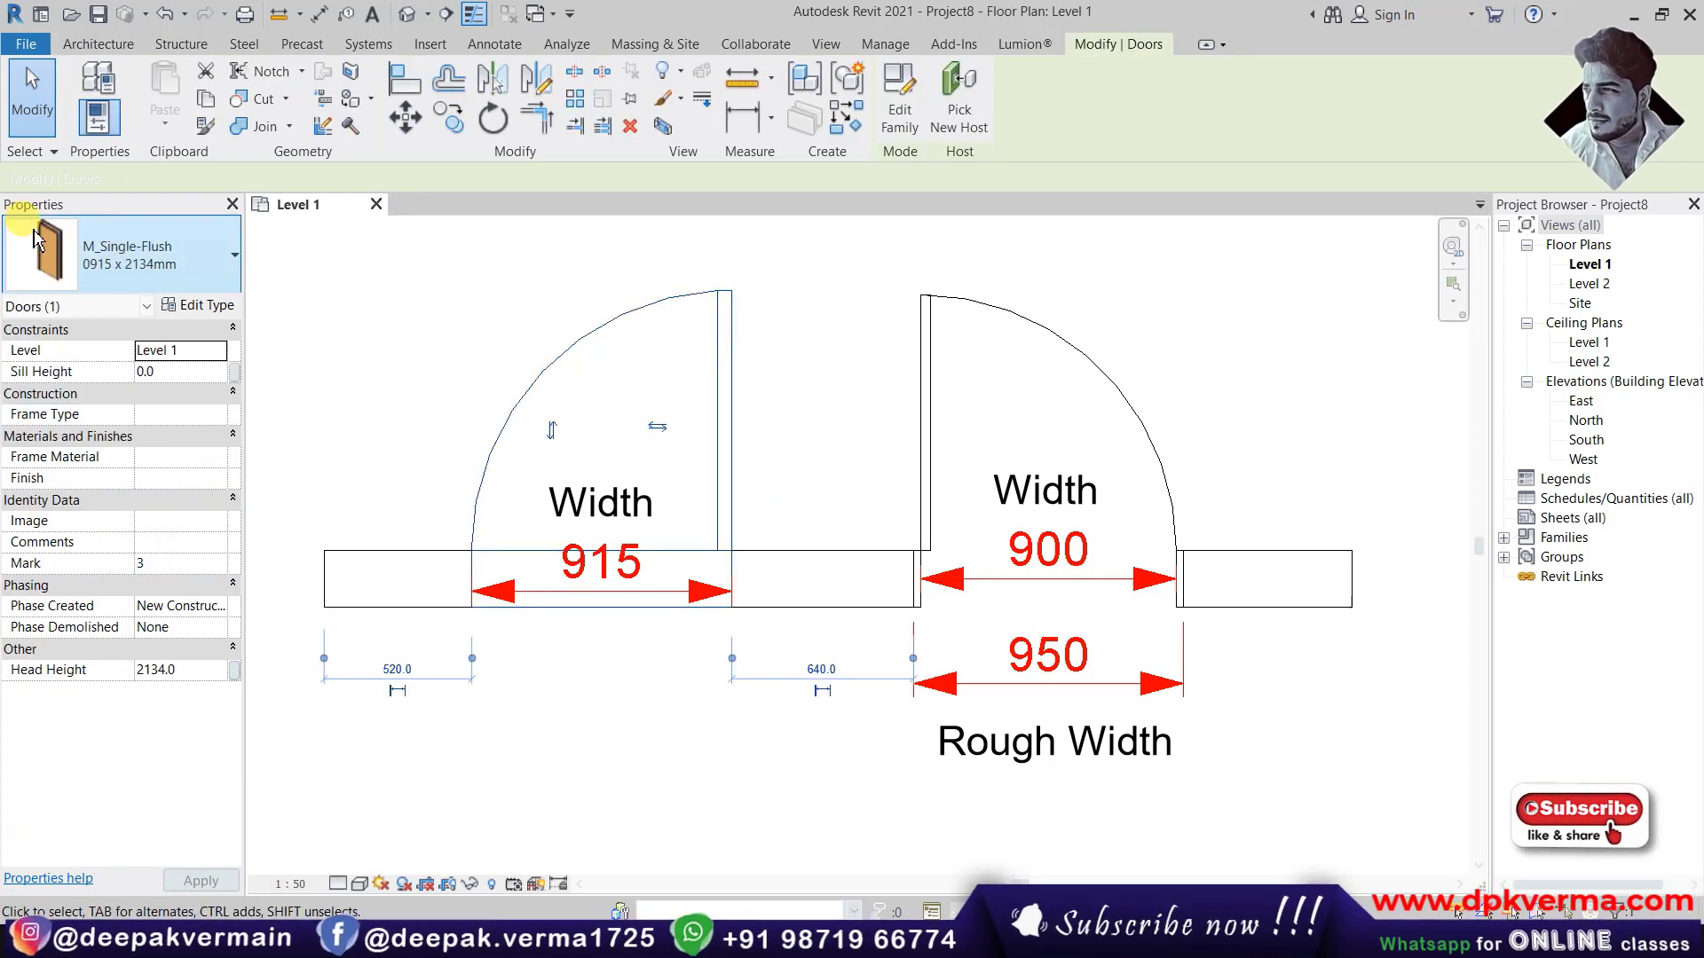
pyautogui.click(923, 364)
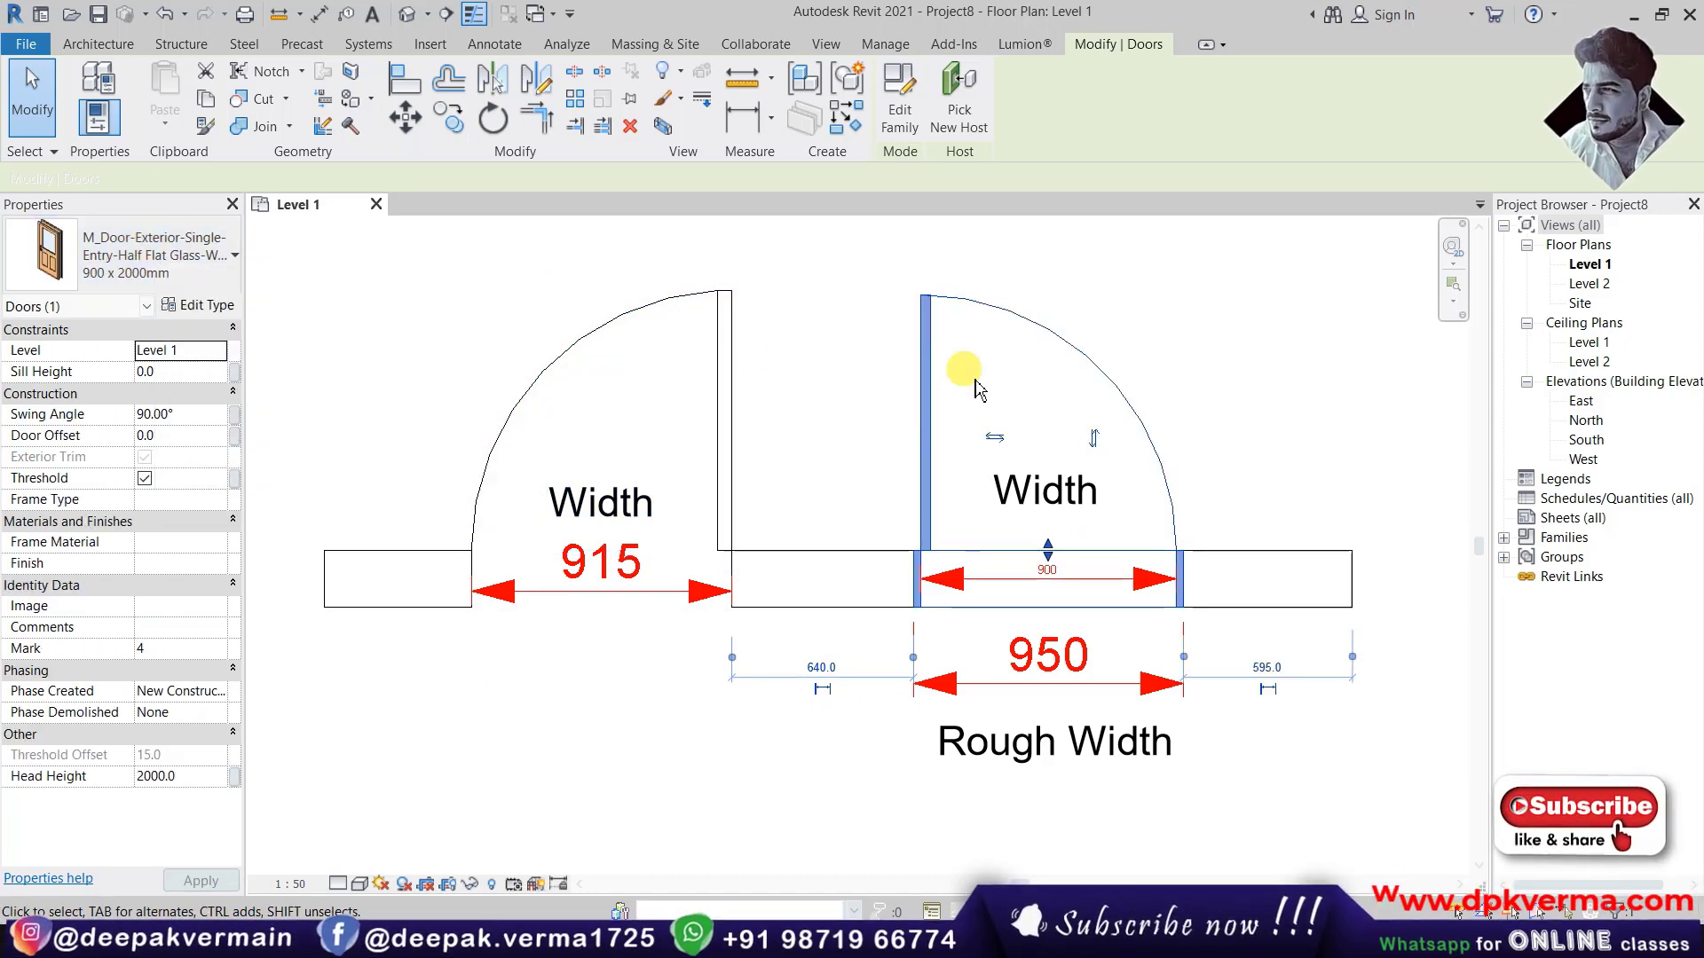
pyautogui.click(832, 470)
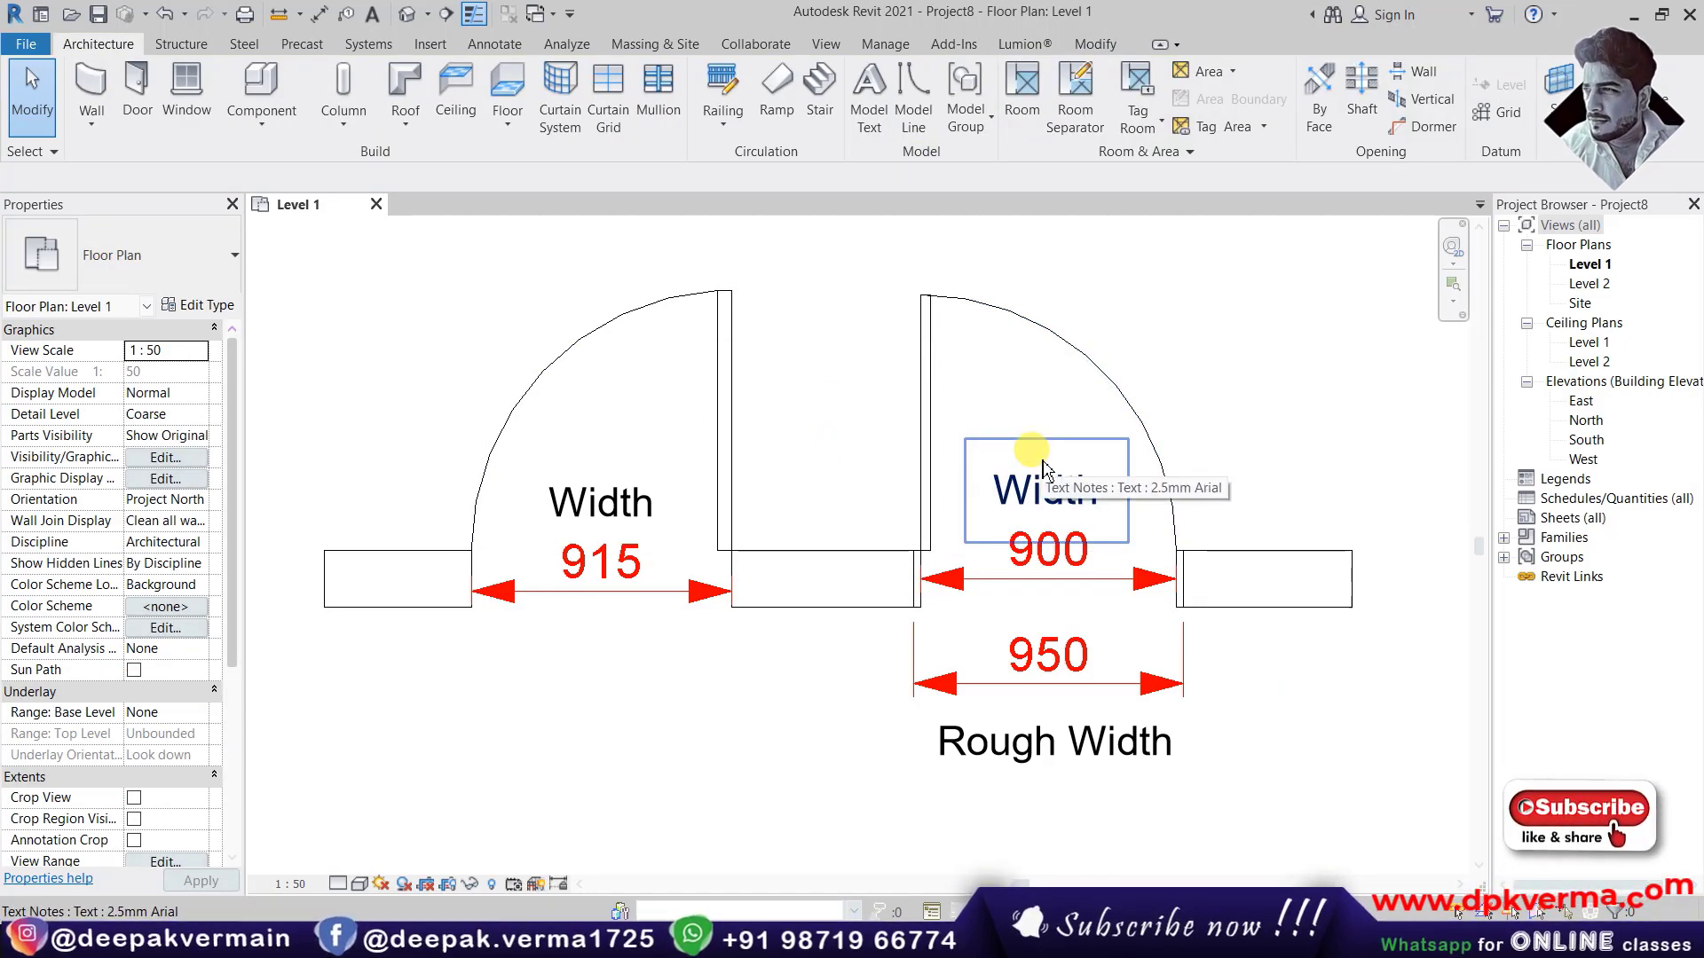
# Step: In the default 3D view, drag the doors' host wall top down to 4000 mm
pyautogui.click(410, 18)
pyautogui.click(802, 417)
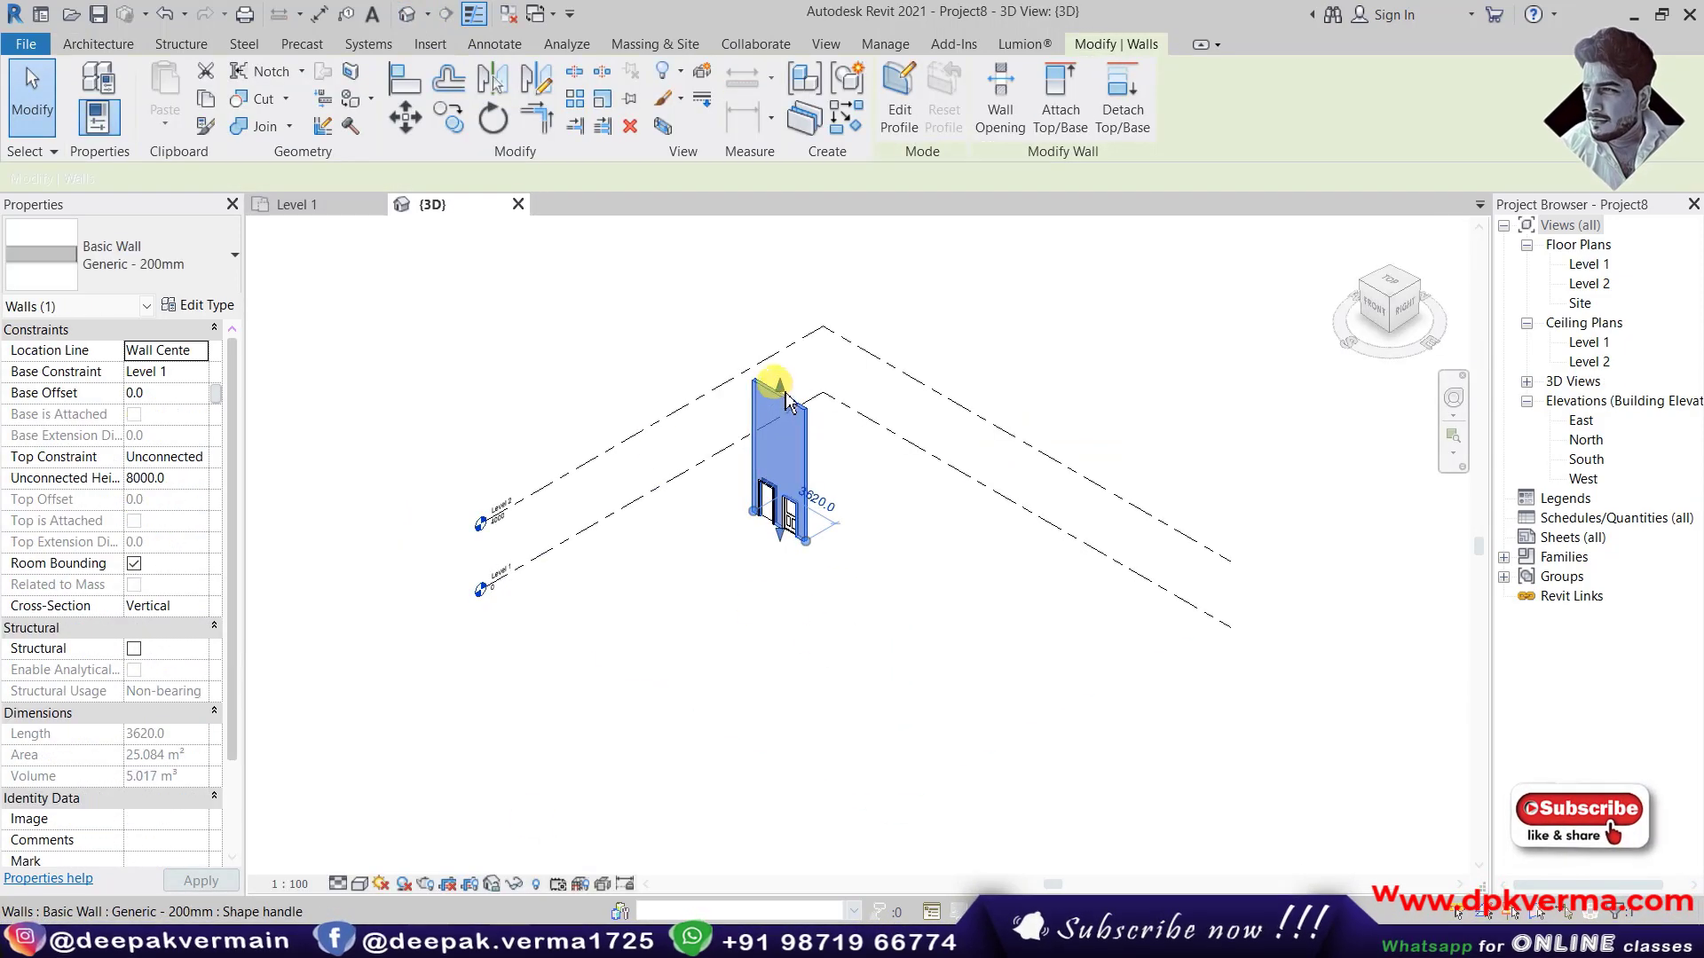
pyautogui.moveTo(773, 377); pyautogui.dragTo(773, 446)
pyautogui.press('Escape')
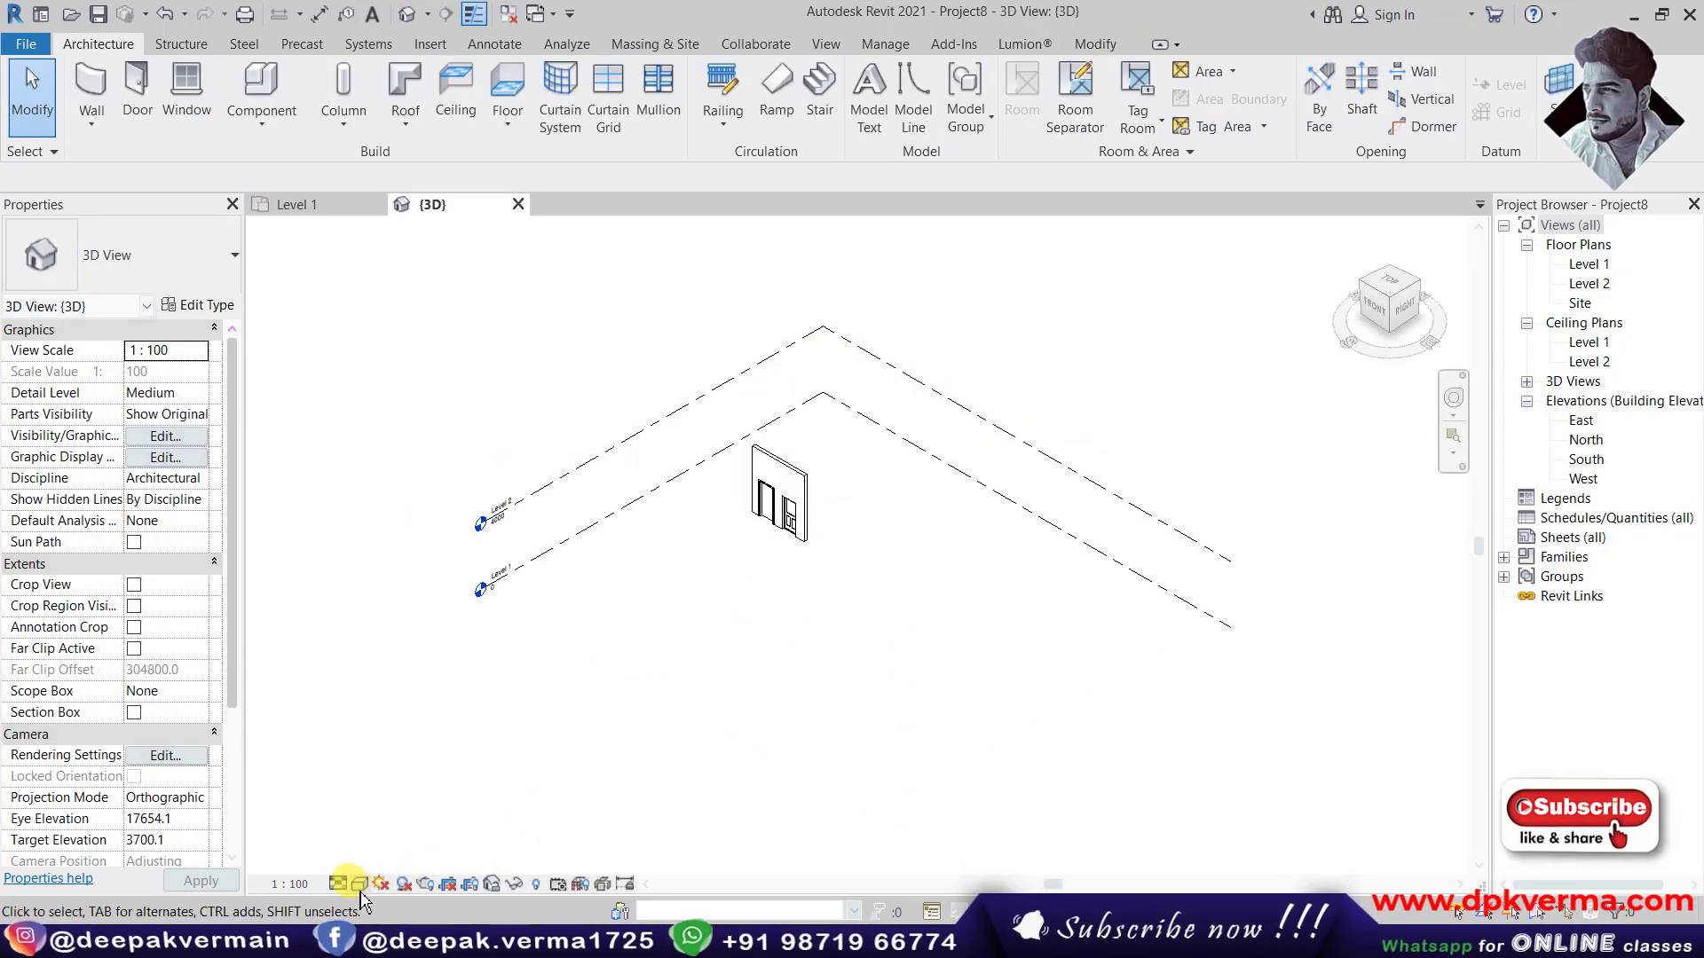
# Step: Switch the 3D visual style to Hidden Line, then to Shaded
pyautogui.click(359, 885)
pyautogui.click(401, 810)
pyautogui.scroll(5, 793, 513)
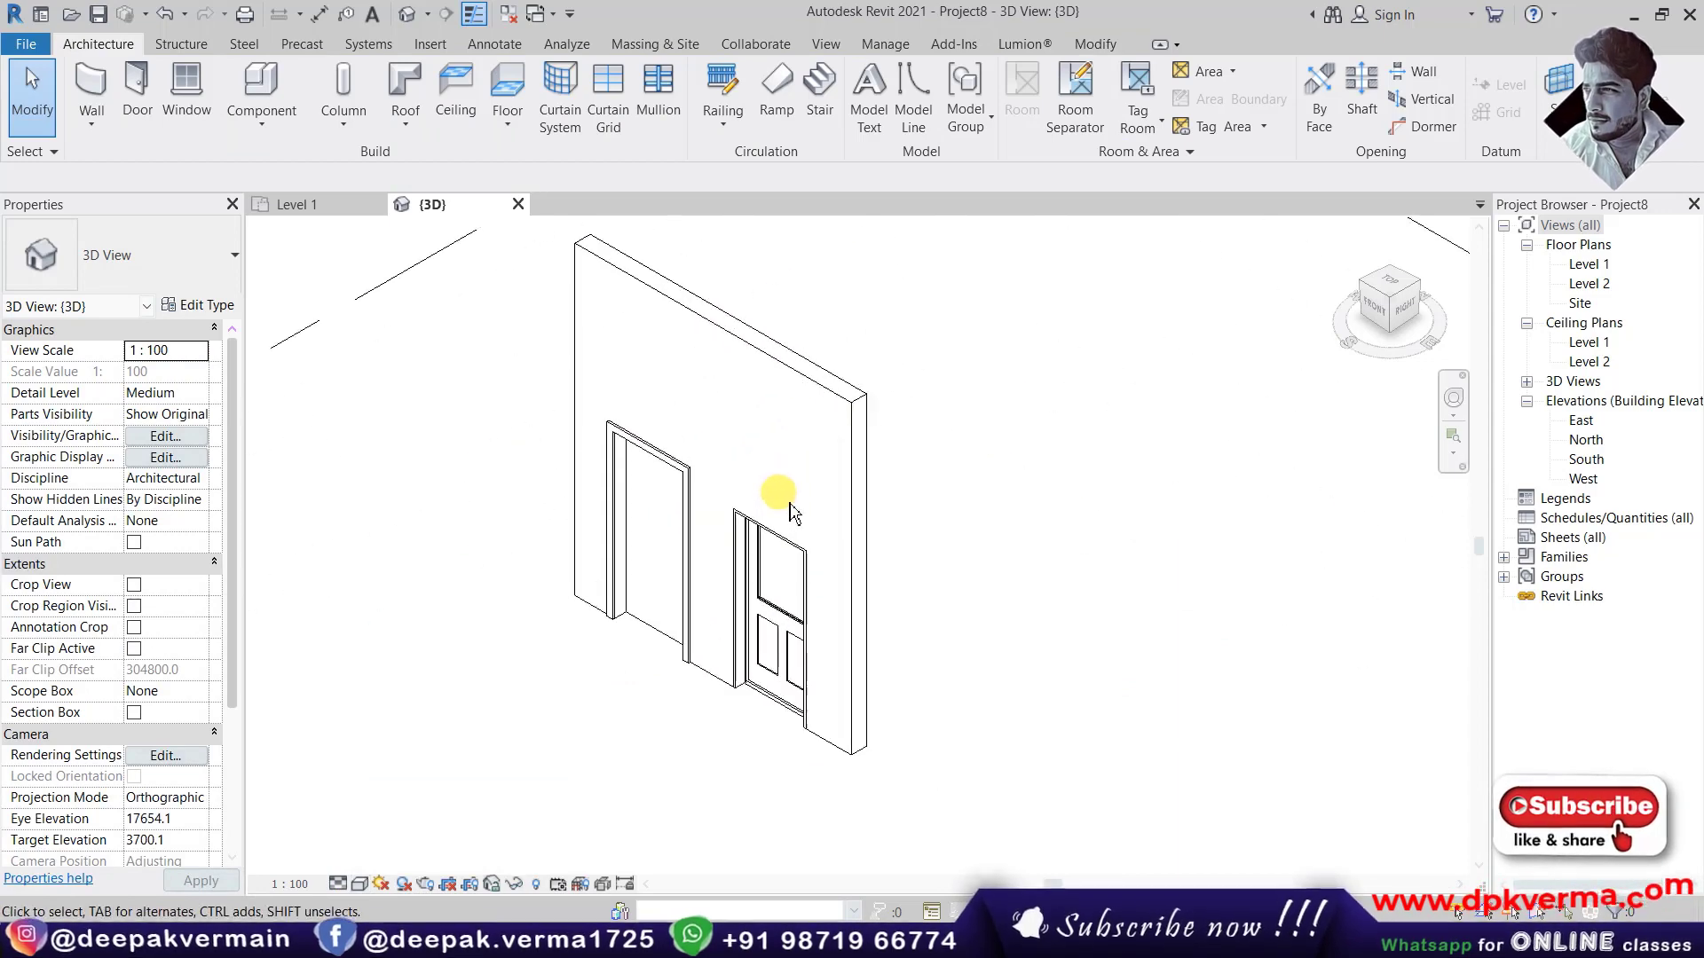
pyautogui.scroll(2, 679, 621)
pyautogui.click(360, 884)
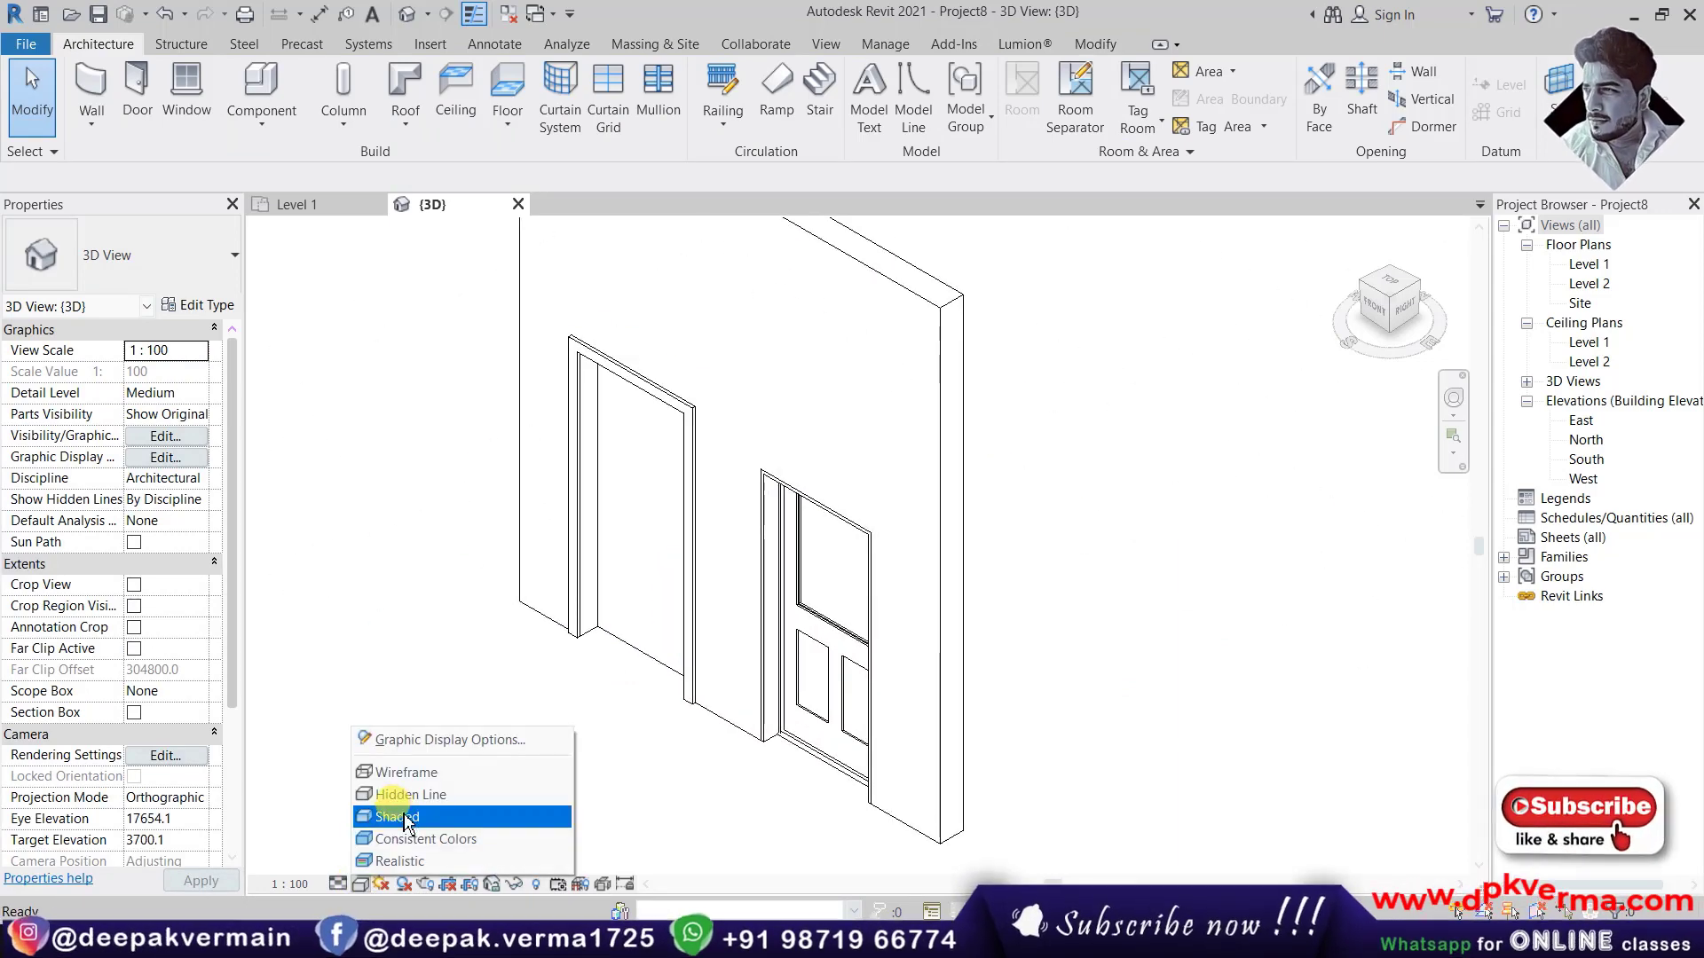
pyautogui.click(401, 816)
pyautogui.scroll(2, 601, 597)
pyautogui.scroll(1, 600, 597)
pyautogui.scroll(1, 669, 433)
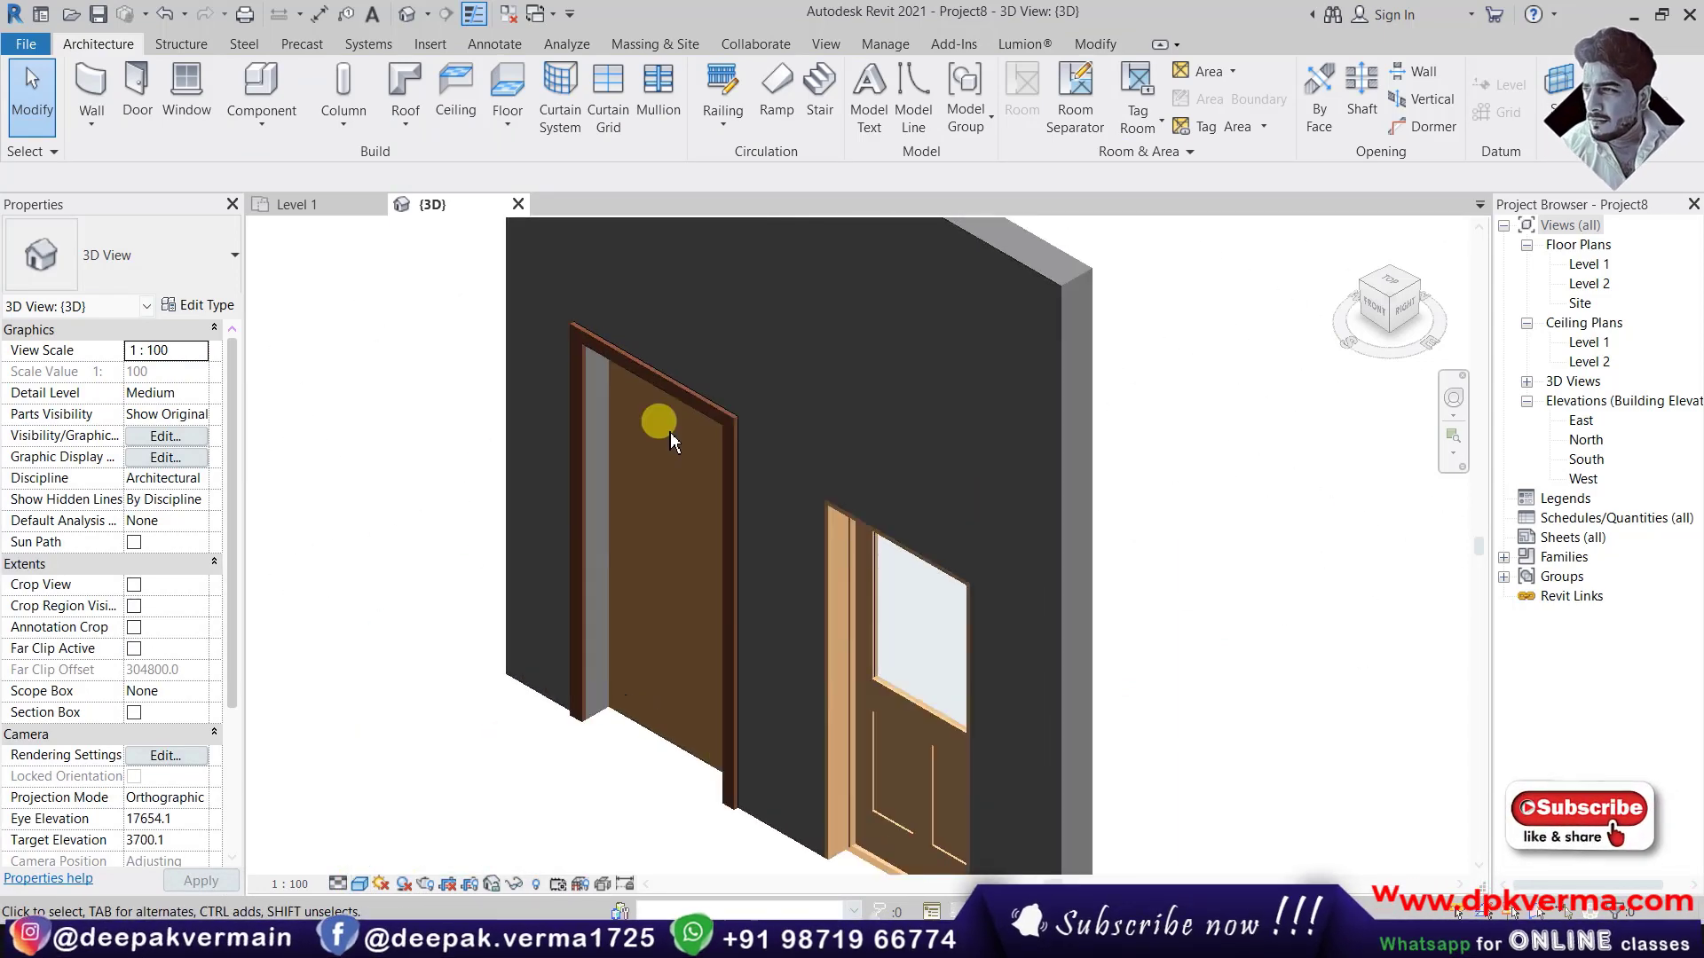
# Step: Inspect the flush door and door frame tops in shaded 3D, orbiting to the wall's other face
pyautogui.click(675, 393)
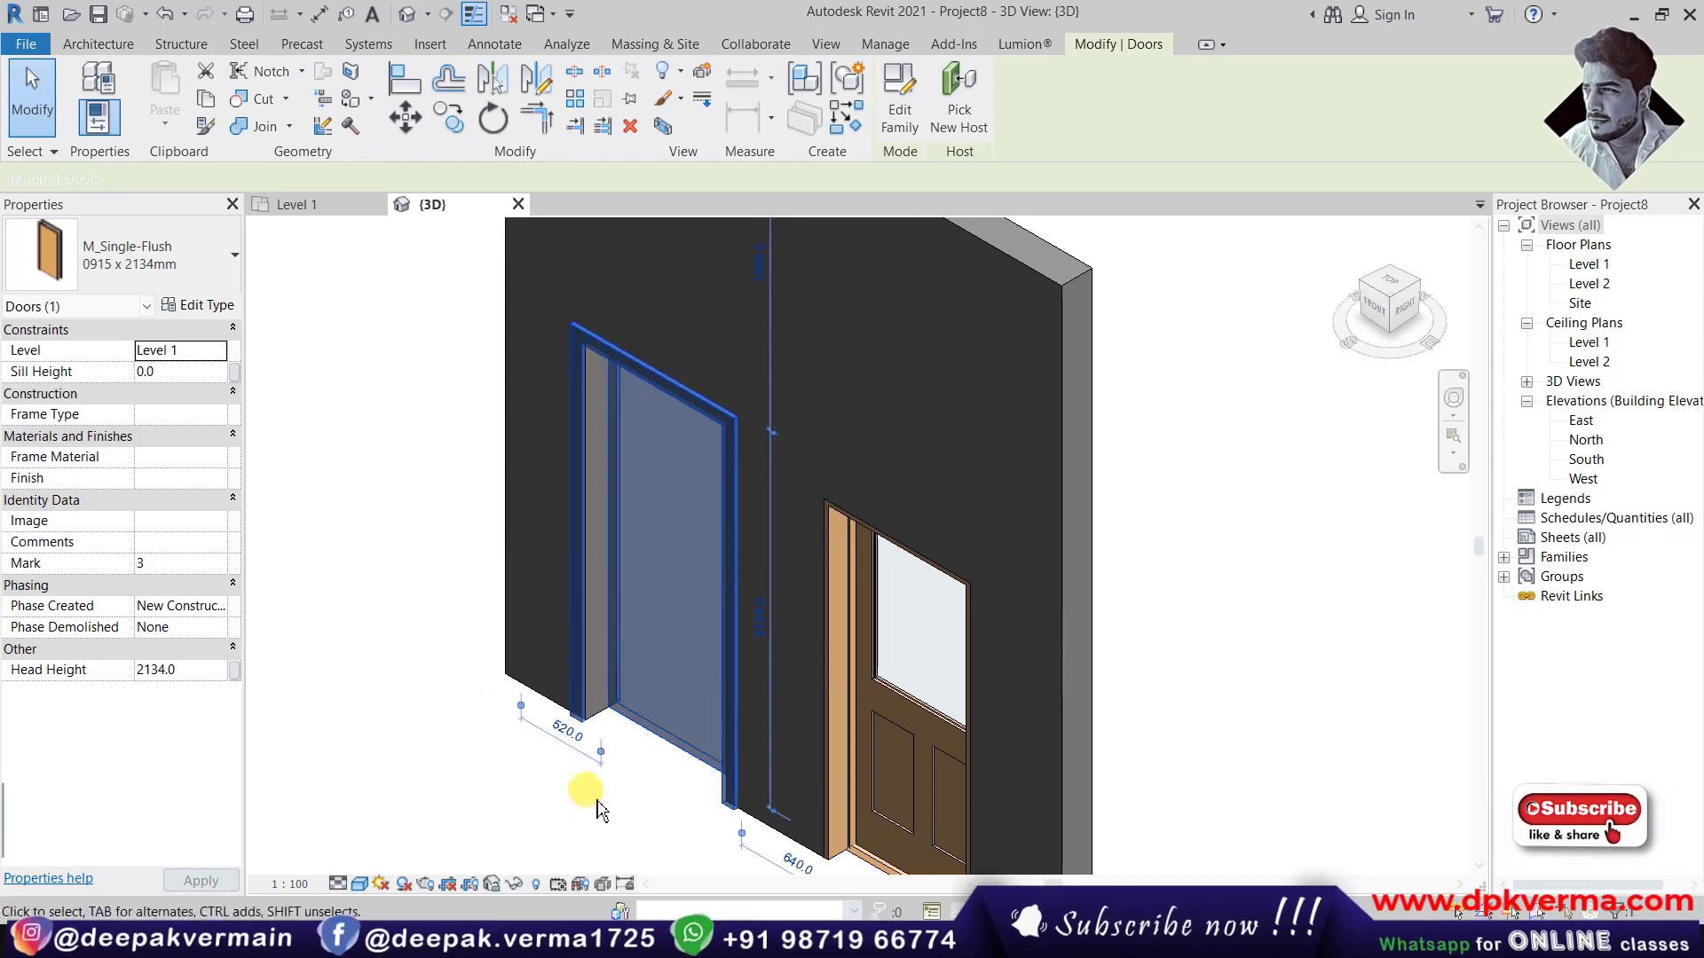
pyautogui.scroll(2, 599, 772)
pyautogui.press('Escape')
pyautogui.scroll(2, 604, 719)
pyautogui.scroll(1, 595, 696)
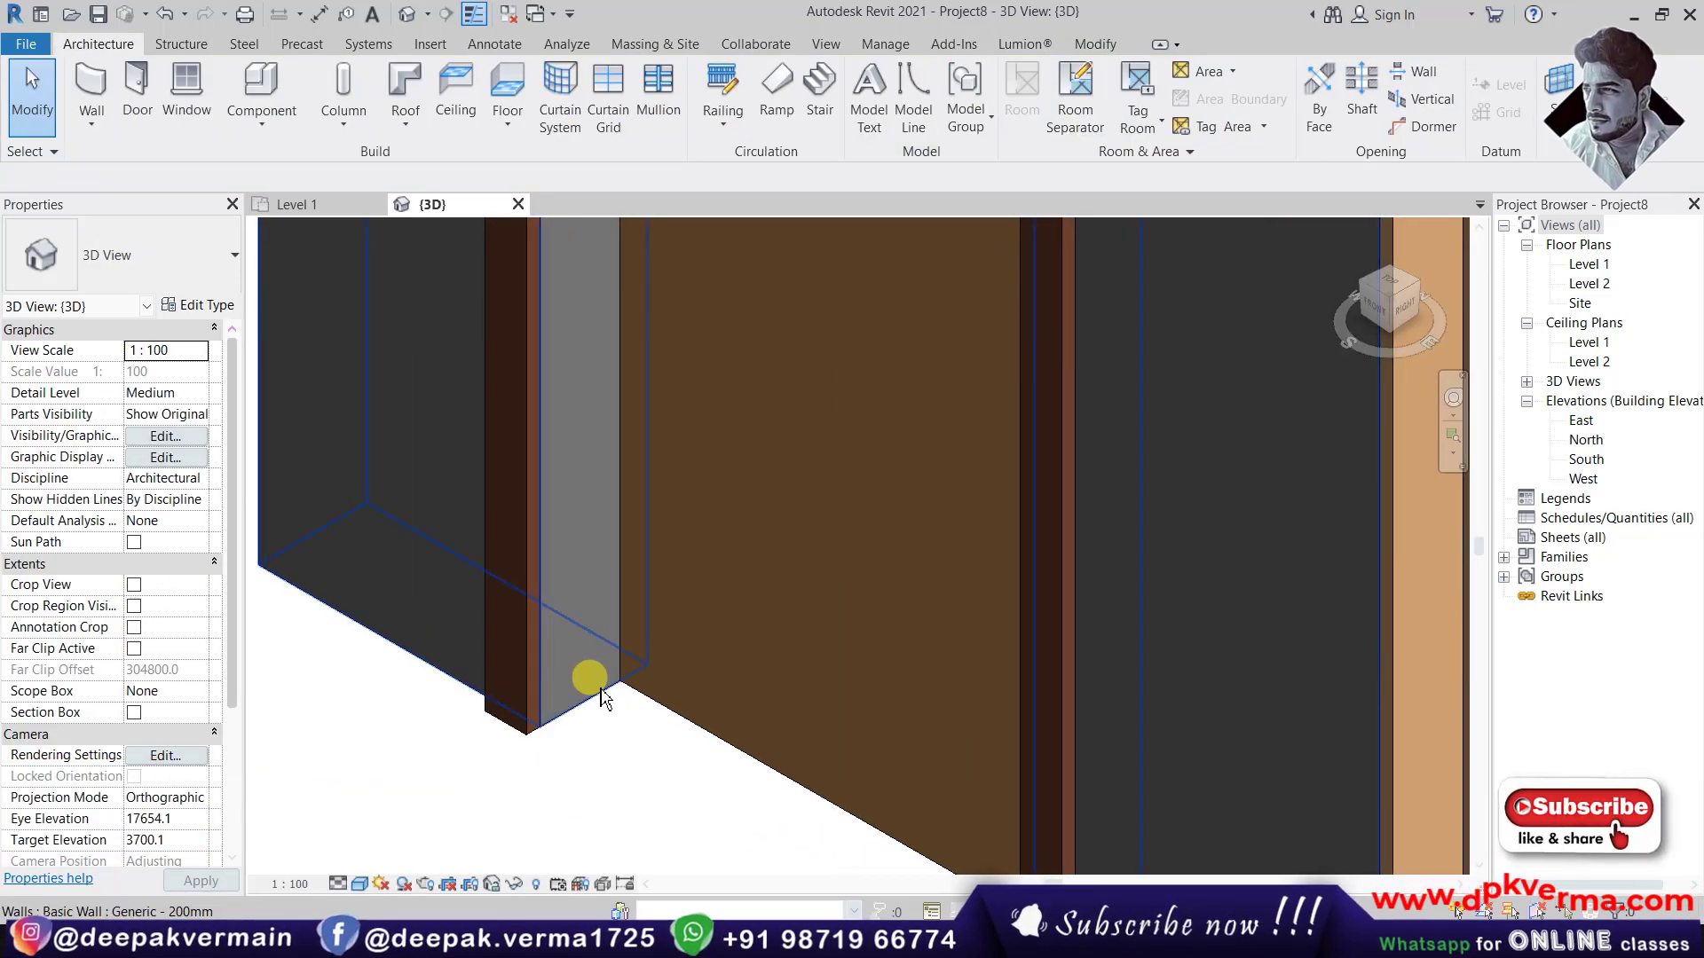
pyautogui.scroll(-2, 590, 679)
pyautogui.scroll(-1, 541, 710)
pyautogui.scroll(-1, 543, 636)
pyautogui.moveTo(543, 635); pyautogui.dragTo(518, 720, button='middle')
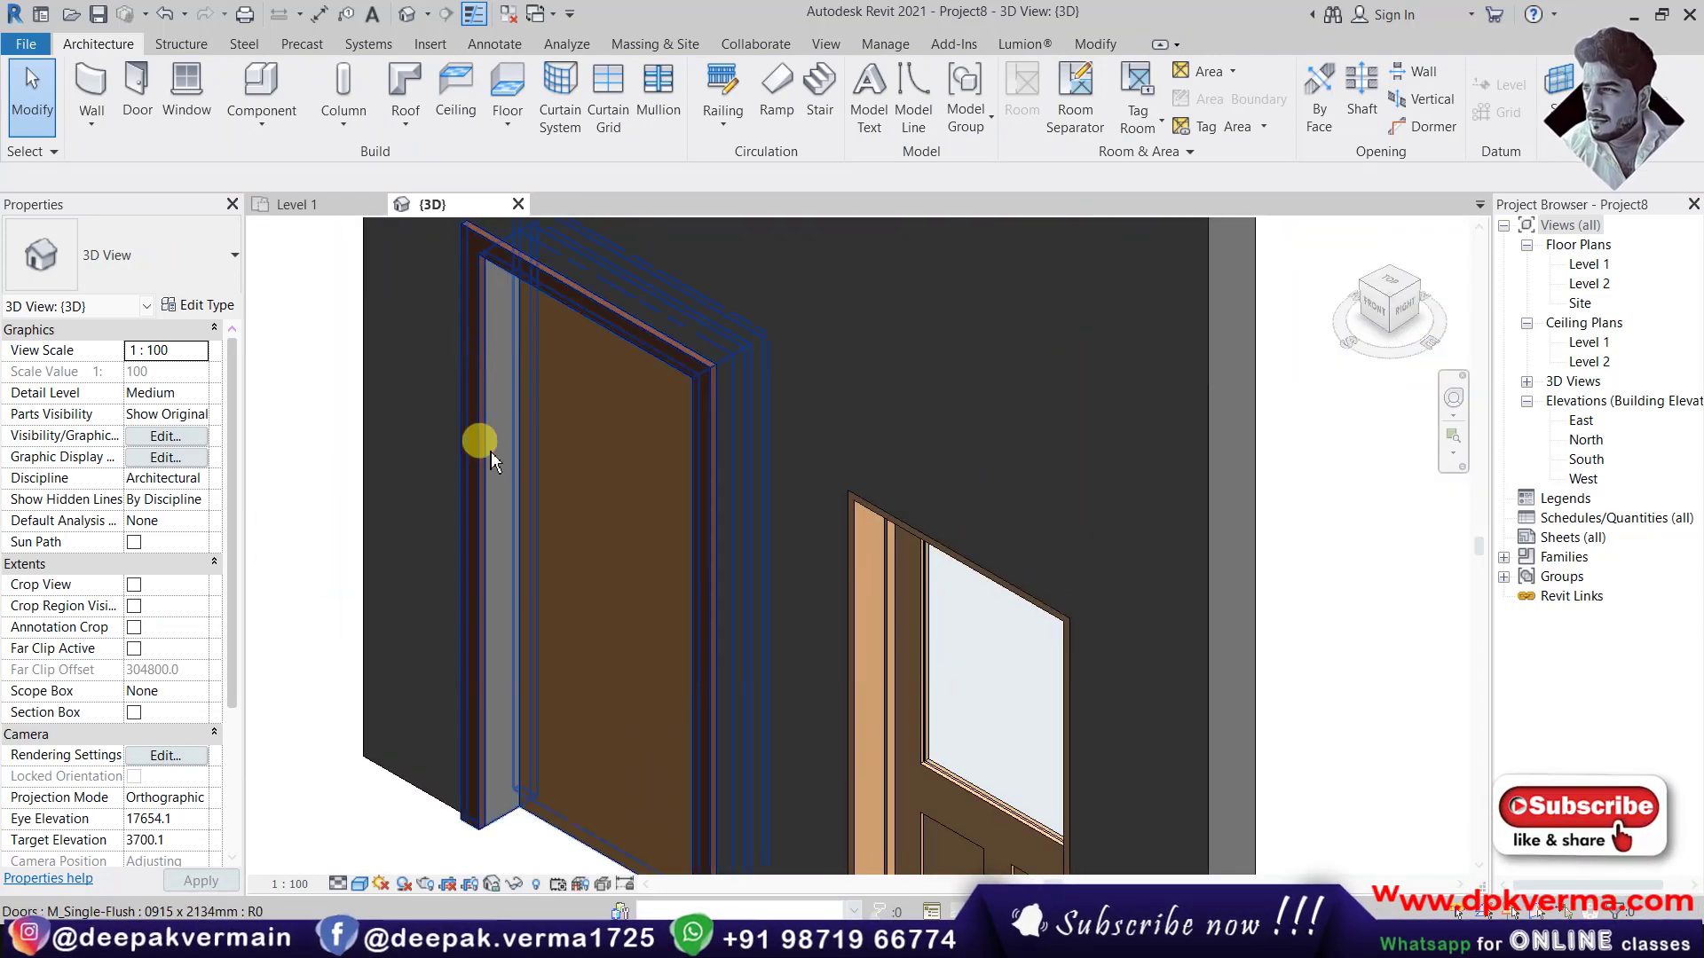
pyautogui.scroll(2, 645, 662)
pyautogui.scroll(2, 590, 589)
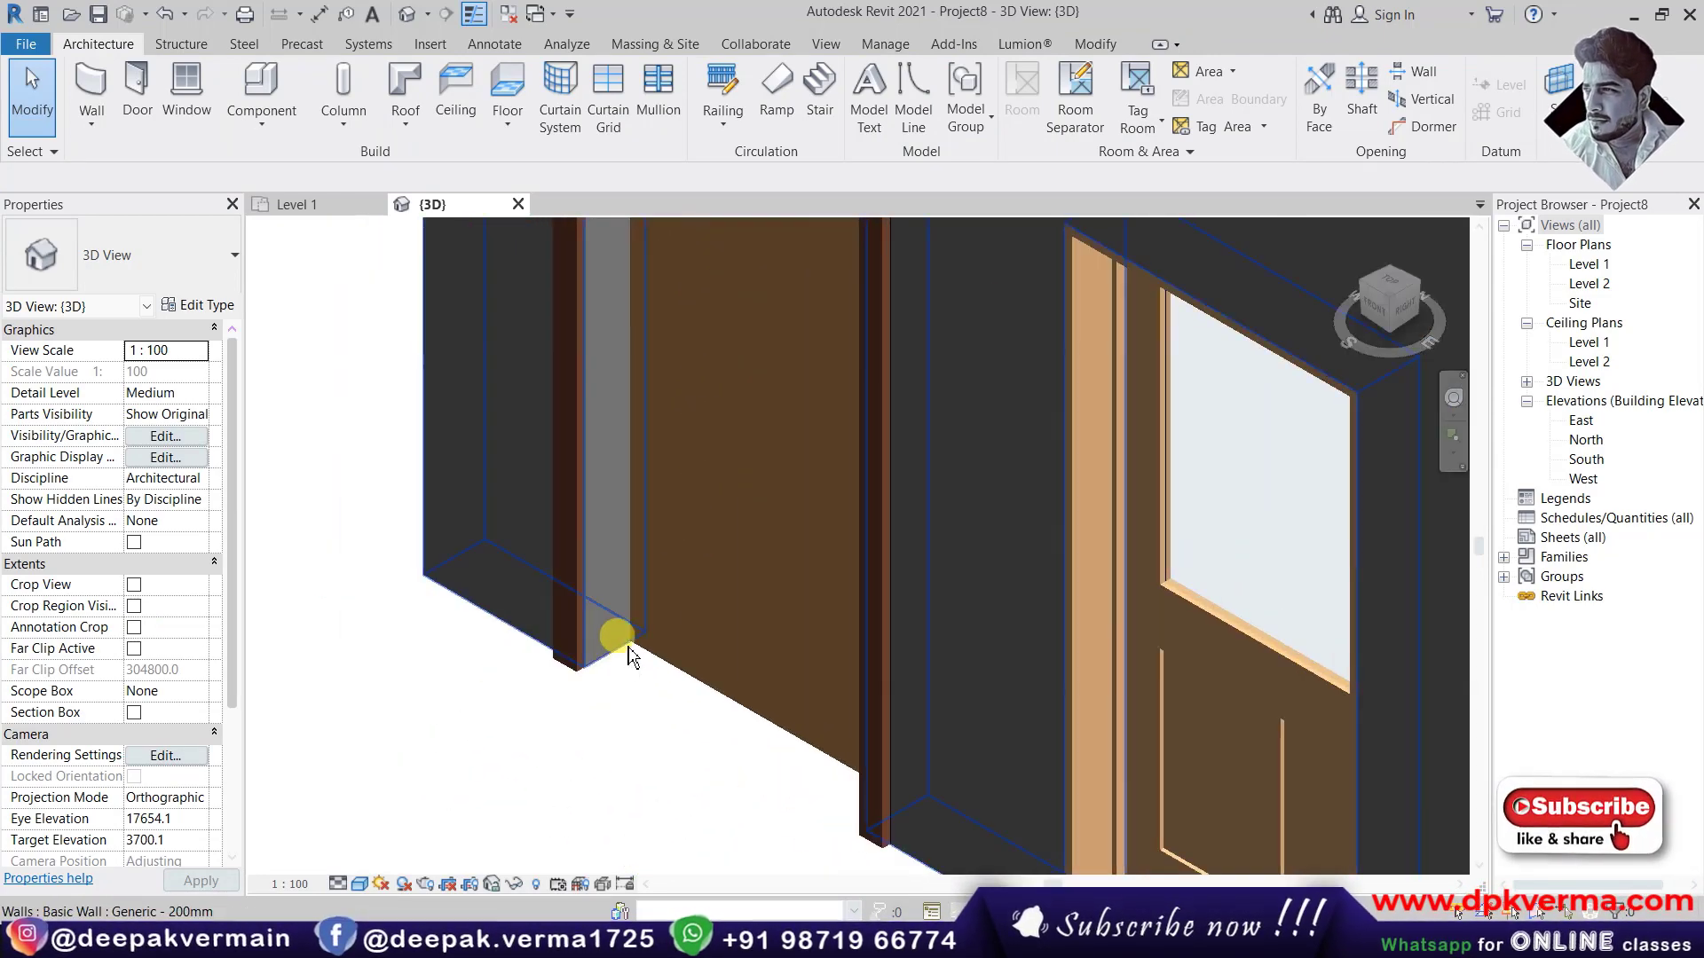
pyautogui.scroll(1, 616, 646)
pyautogui.scroll(-2, 568, 665)
pyautogui.scroll(-1, 731, 628)
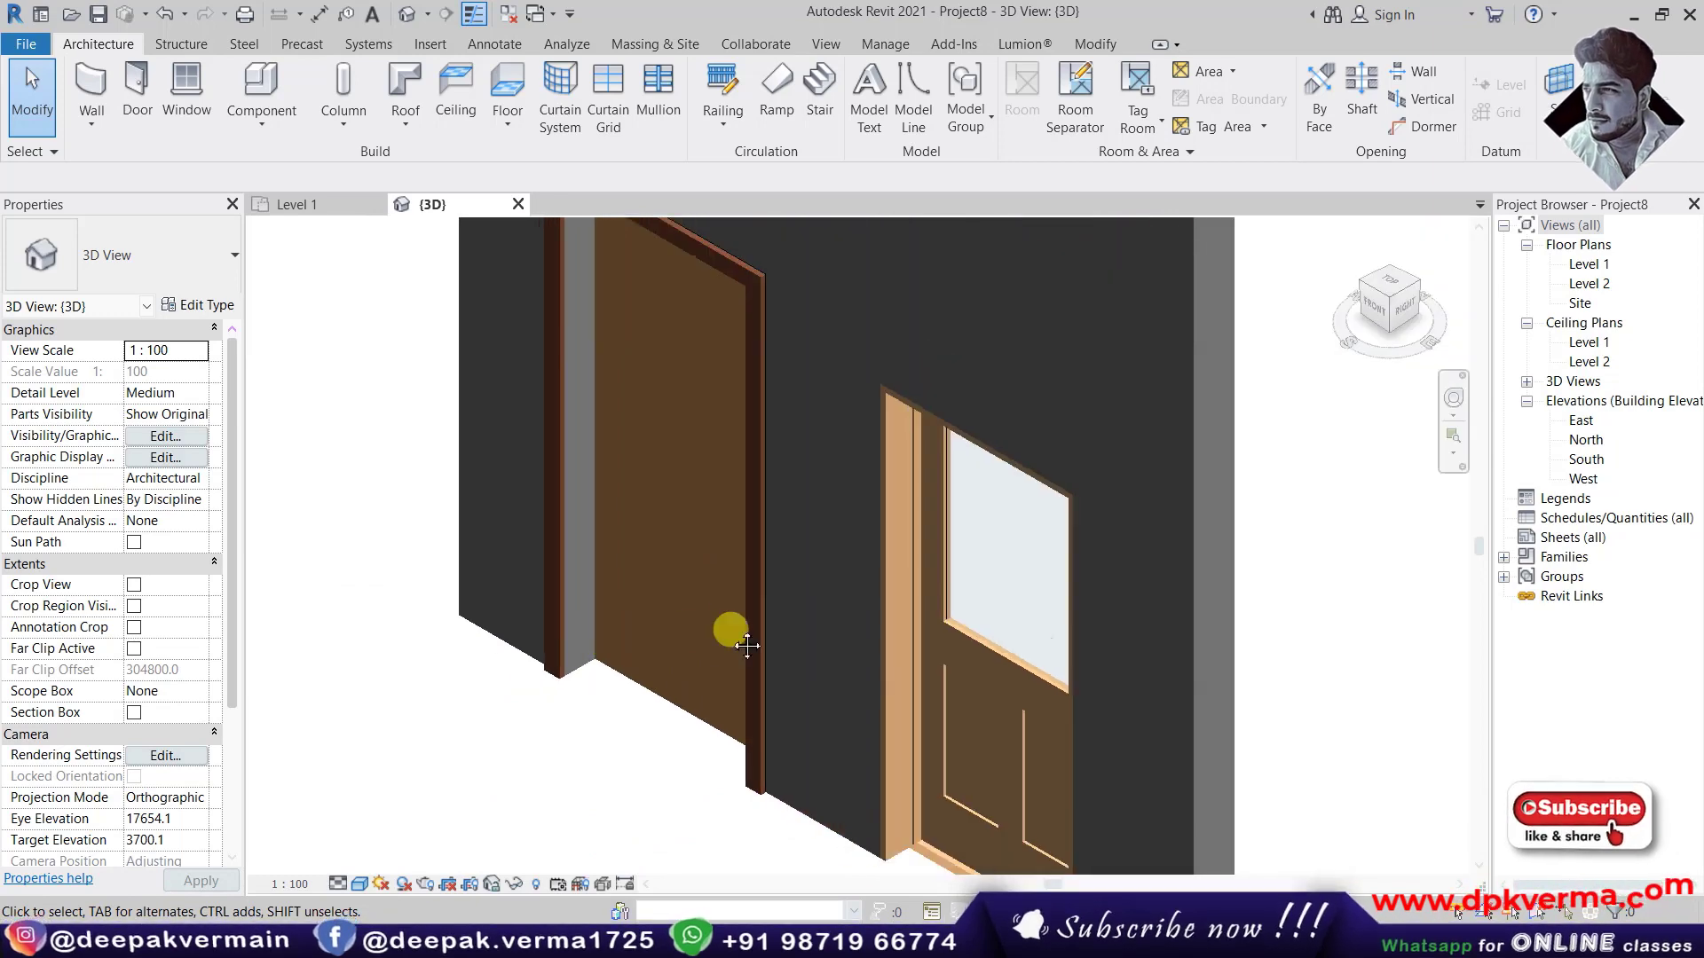
pyautogui.scroll(2, 883, 731)
pyautogui.scroll(1, 787, 678)
pyautogui.scroll(1, 773, 679)
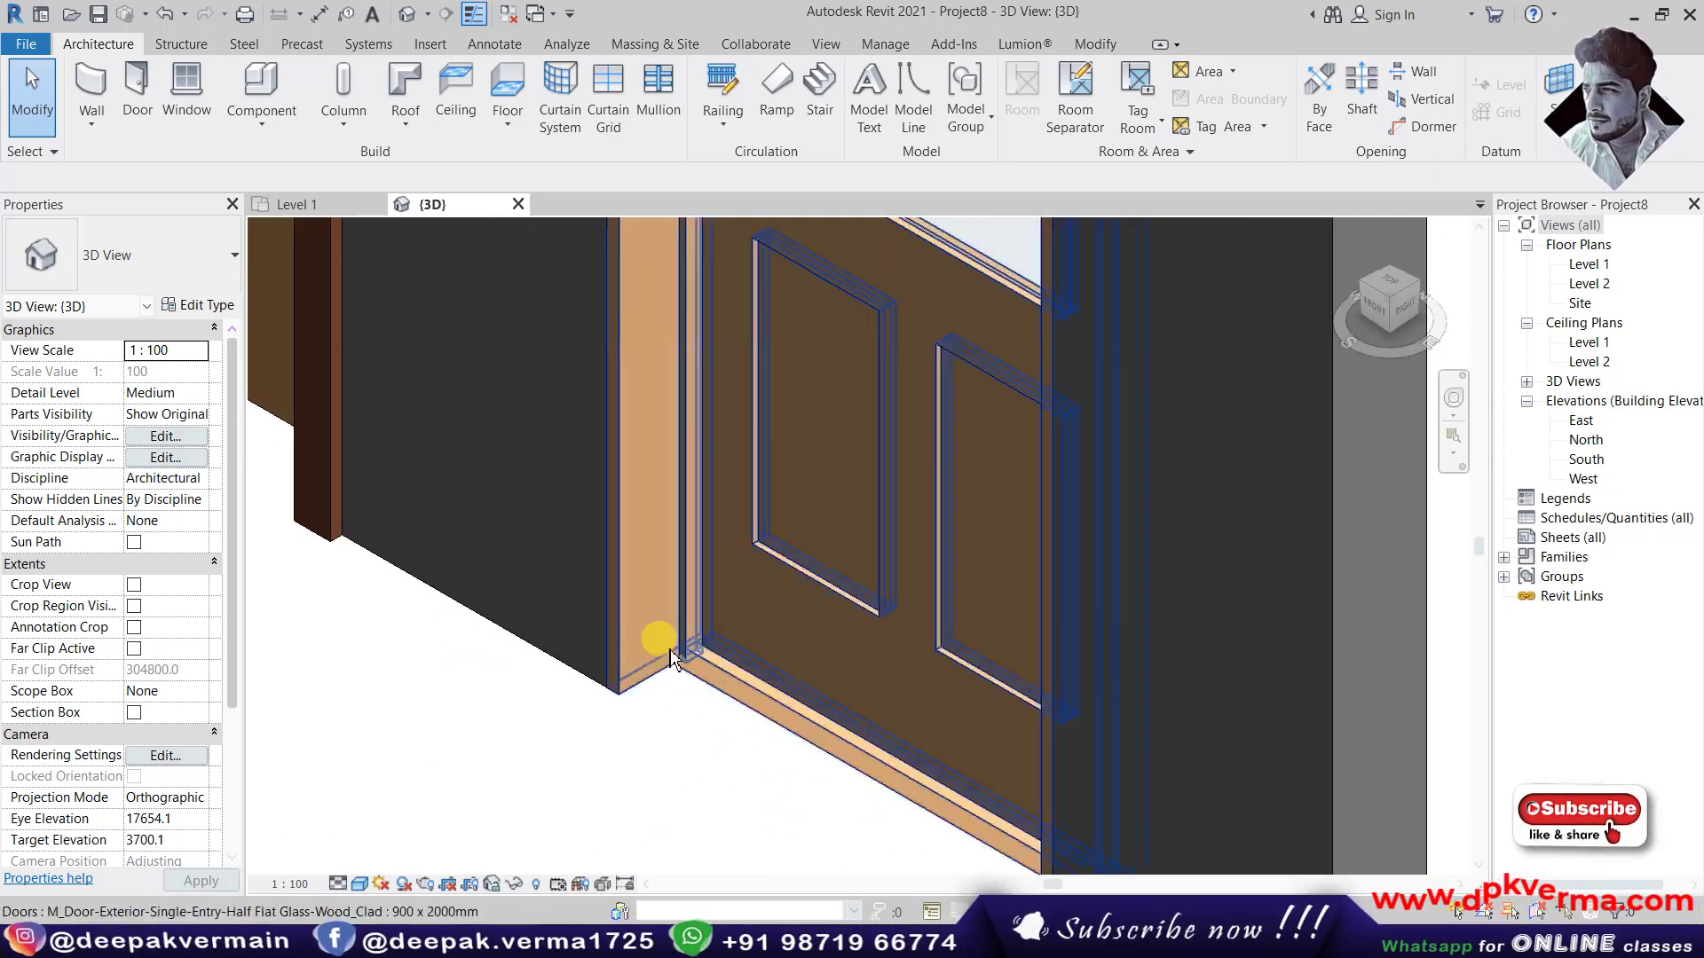
pyautogui.scroll(1, 634, 643)
pyautogui.scroll(-2, 619, 661)
pyautogui.moveTo(608, 589)
pyautogui.keyDown('shift'); pyautogui.mouseDown(button='middle')
pyautogui.moveTo(647, 749)
pyautogui.moveTo(684, 628)
pyautogui.moveTo(647, 753)
pyautogui.moveTo(826, 563)
pyautogui.moveTo(911, 420)
pyautogui.moveTo(859, 449)
pyautogui.moveTo(1034, 506)
pyautogui.moveTo(958, 487)
pyautogui.moveTo(969, 575)
pyautogui.mouseUp(button='middle'); pyautogui.keyUp('shift')
# Step: Select the 3620-long host wall and go back to the Level 1 floor plan
pyautogui.click(714, 682)
pyautogui.scroll(-2, 932, 685)
pyautogui.scroll(4, 1057, 654)
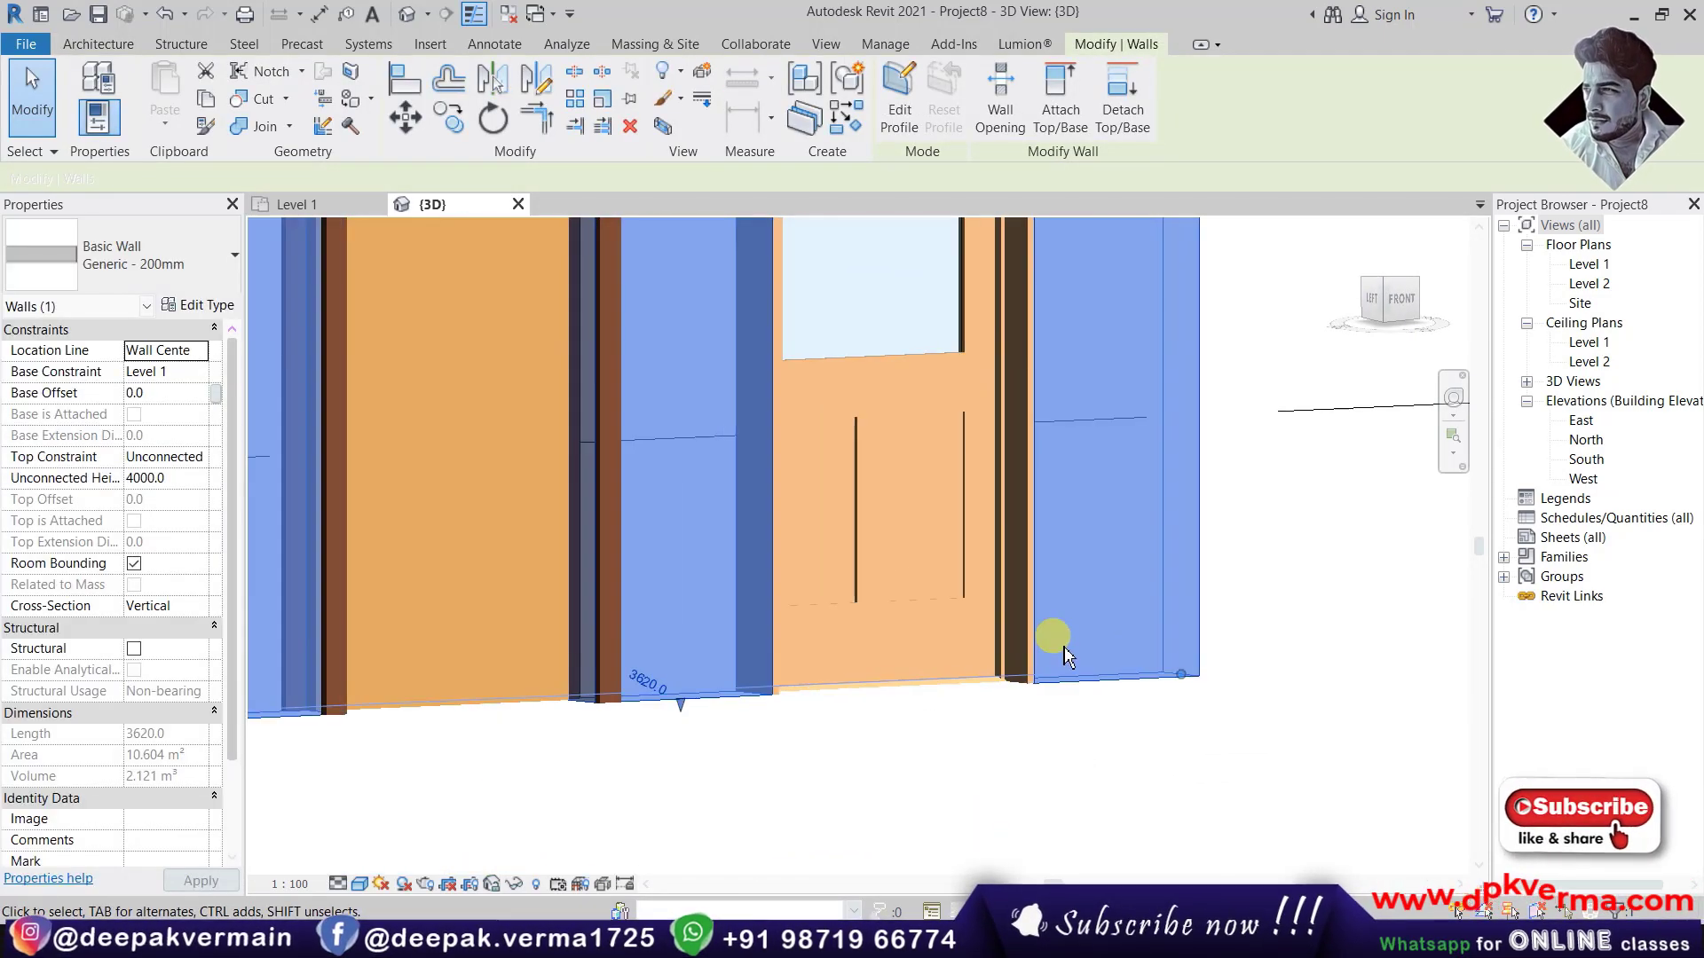
pyautogui.doubleClick(1588, 266)
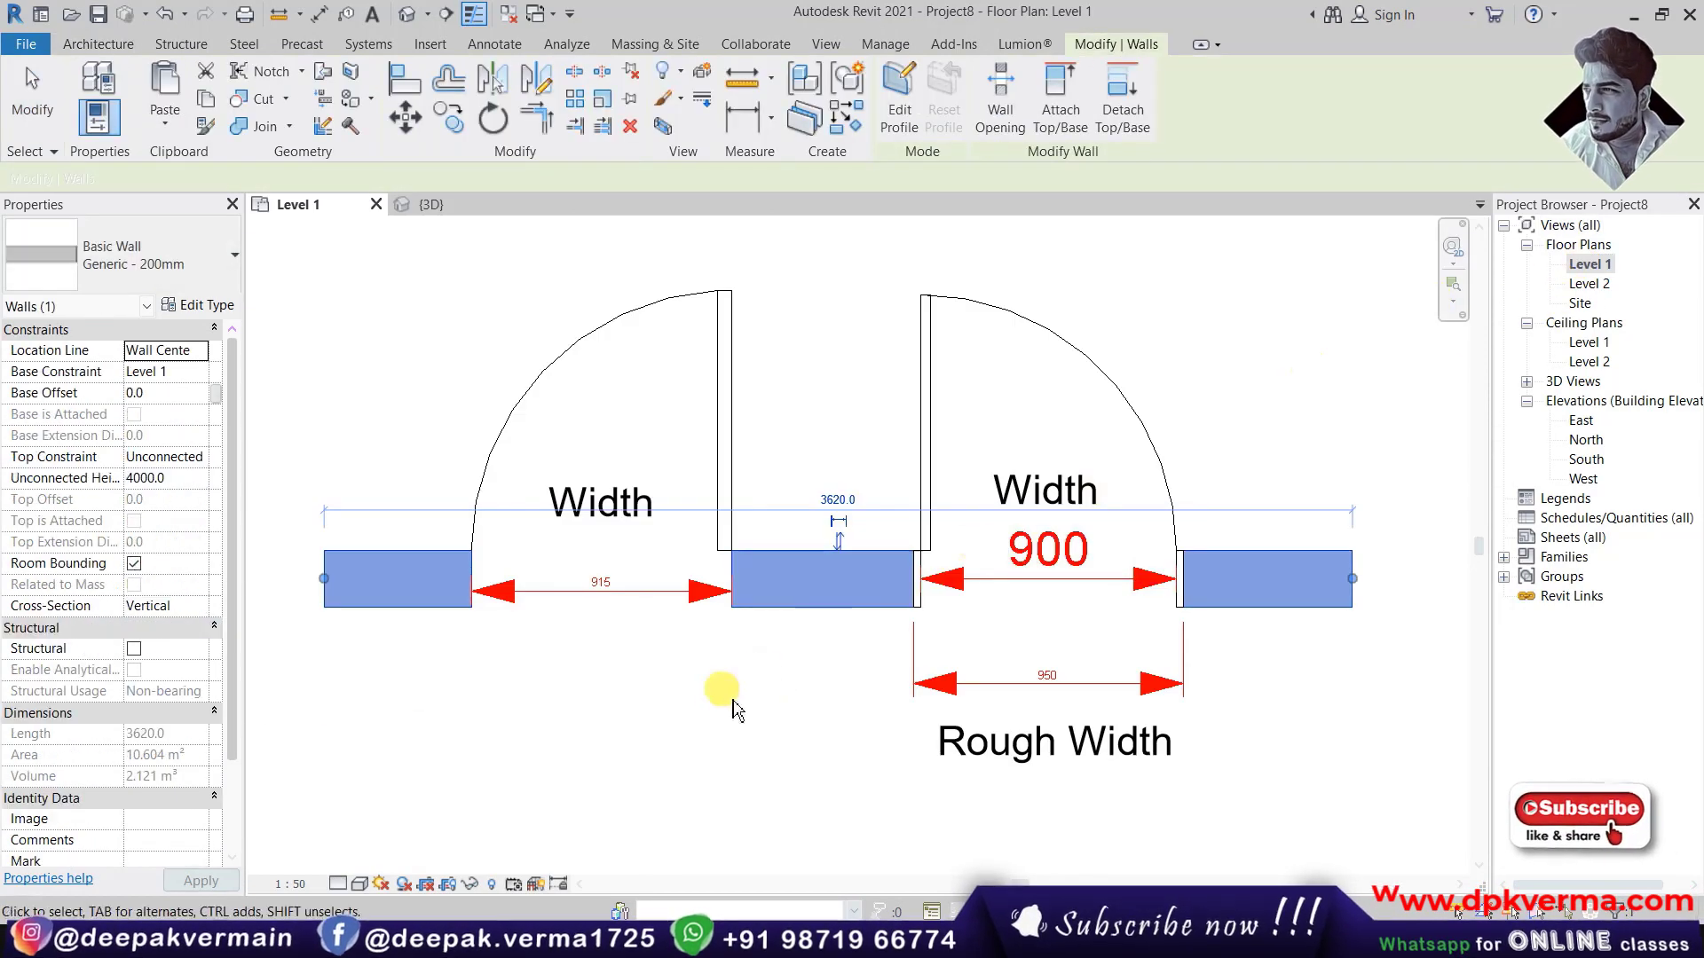
pyautogui.click(723, 696)
pyautogui.scroll(4, 588, 575)
pyautogui.moveTo(586, 575); pyautogui.dragTo(583, 586, button='middle')
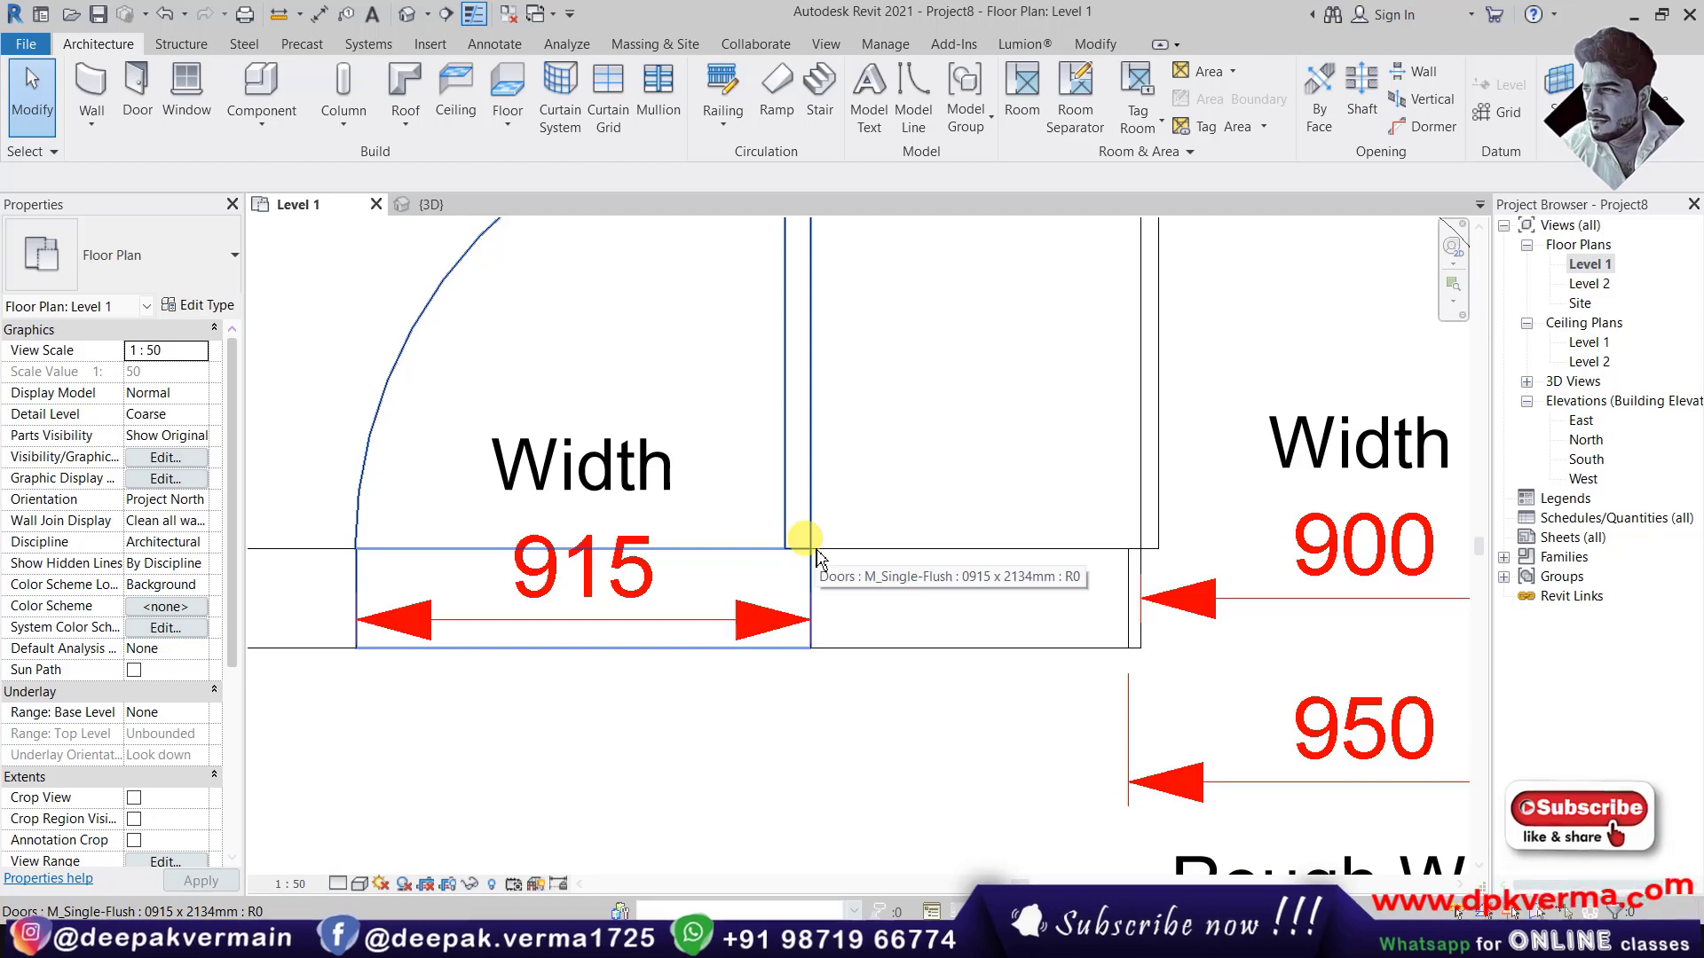
pyautogui.scroll(-3, 819, 563)
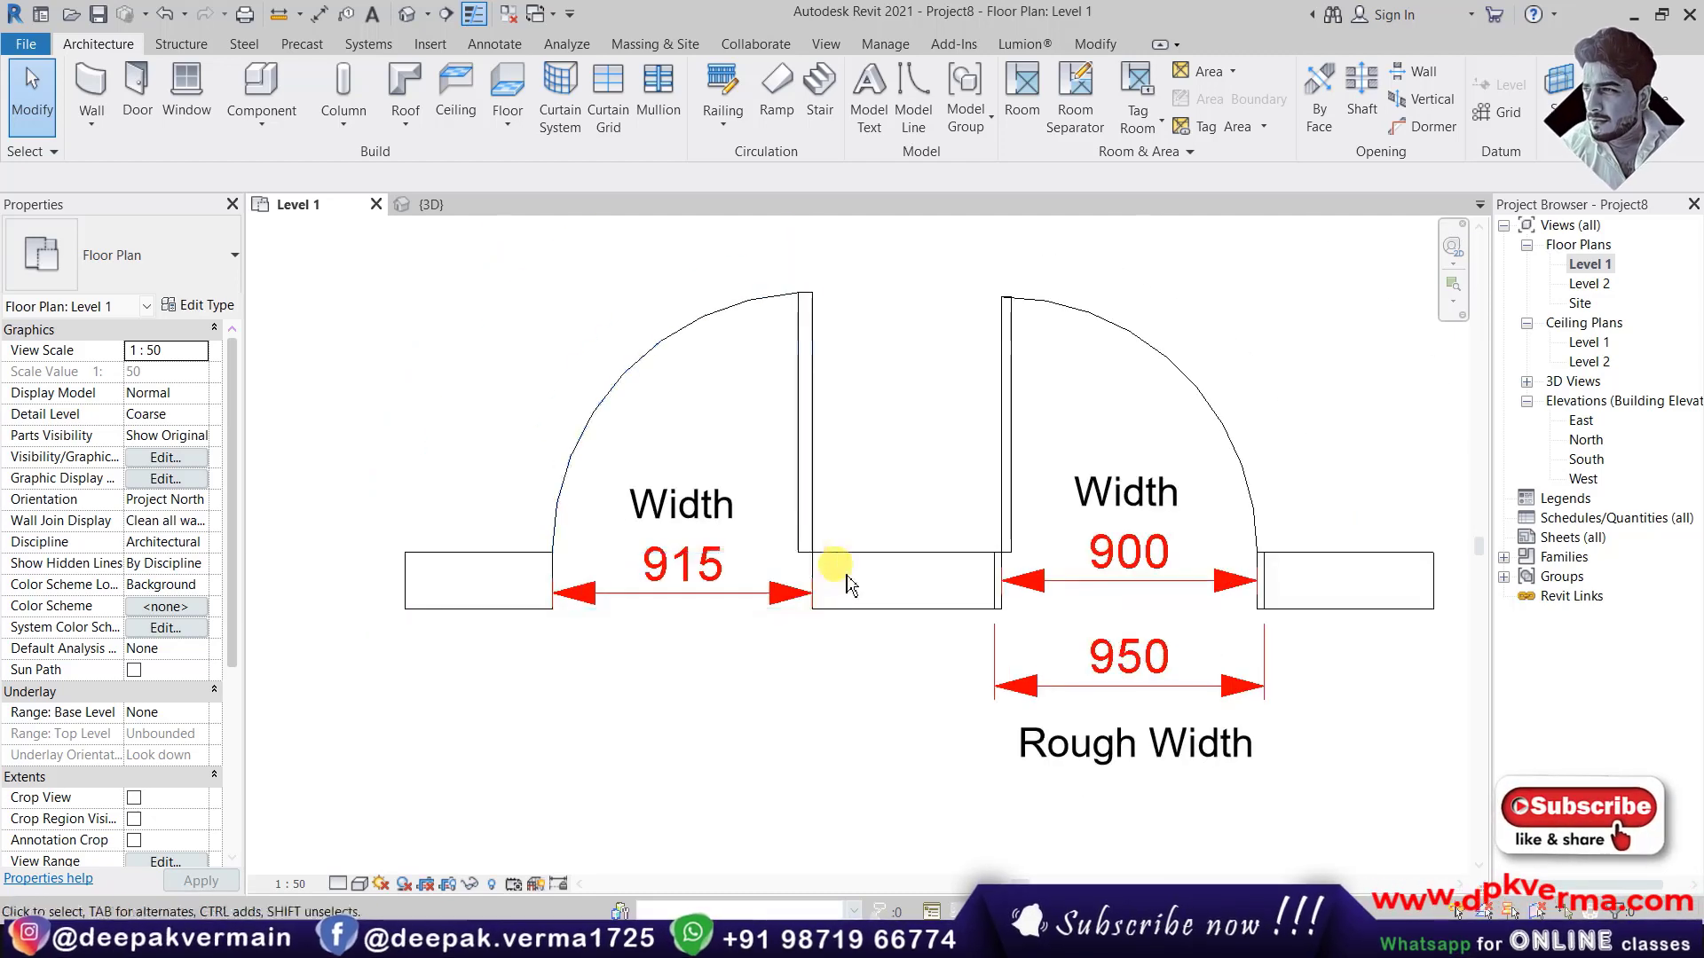
pyautogui.moveTo(1214, 620); pyautogui.dragTo(1046, 703, button='middle')
pyautogui.scroll(3, 1035, 531)
pyautogui.moveTo(943, 644); pyautogui.dragTo(862, 541, button='middle')
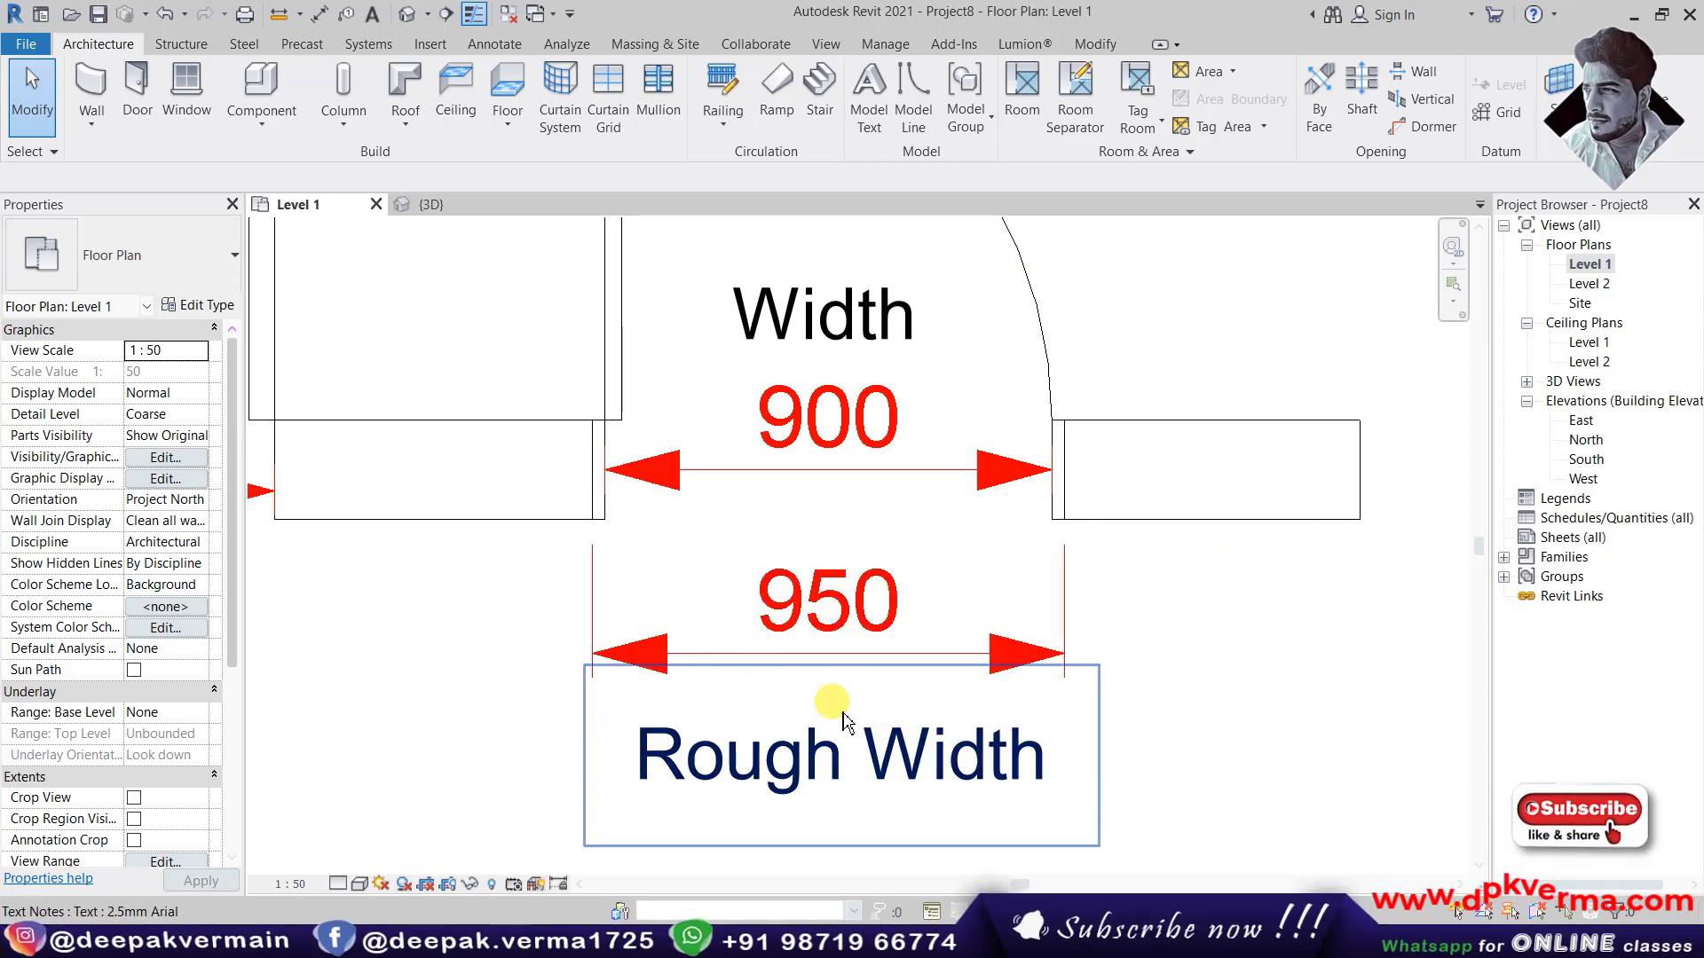
pyautogui.moveTo(797, 644); pyautogui.dragTo(781, 686, button='middle')
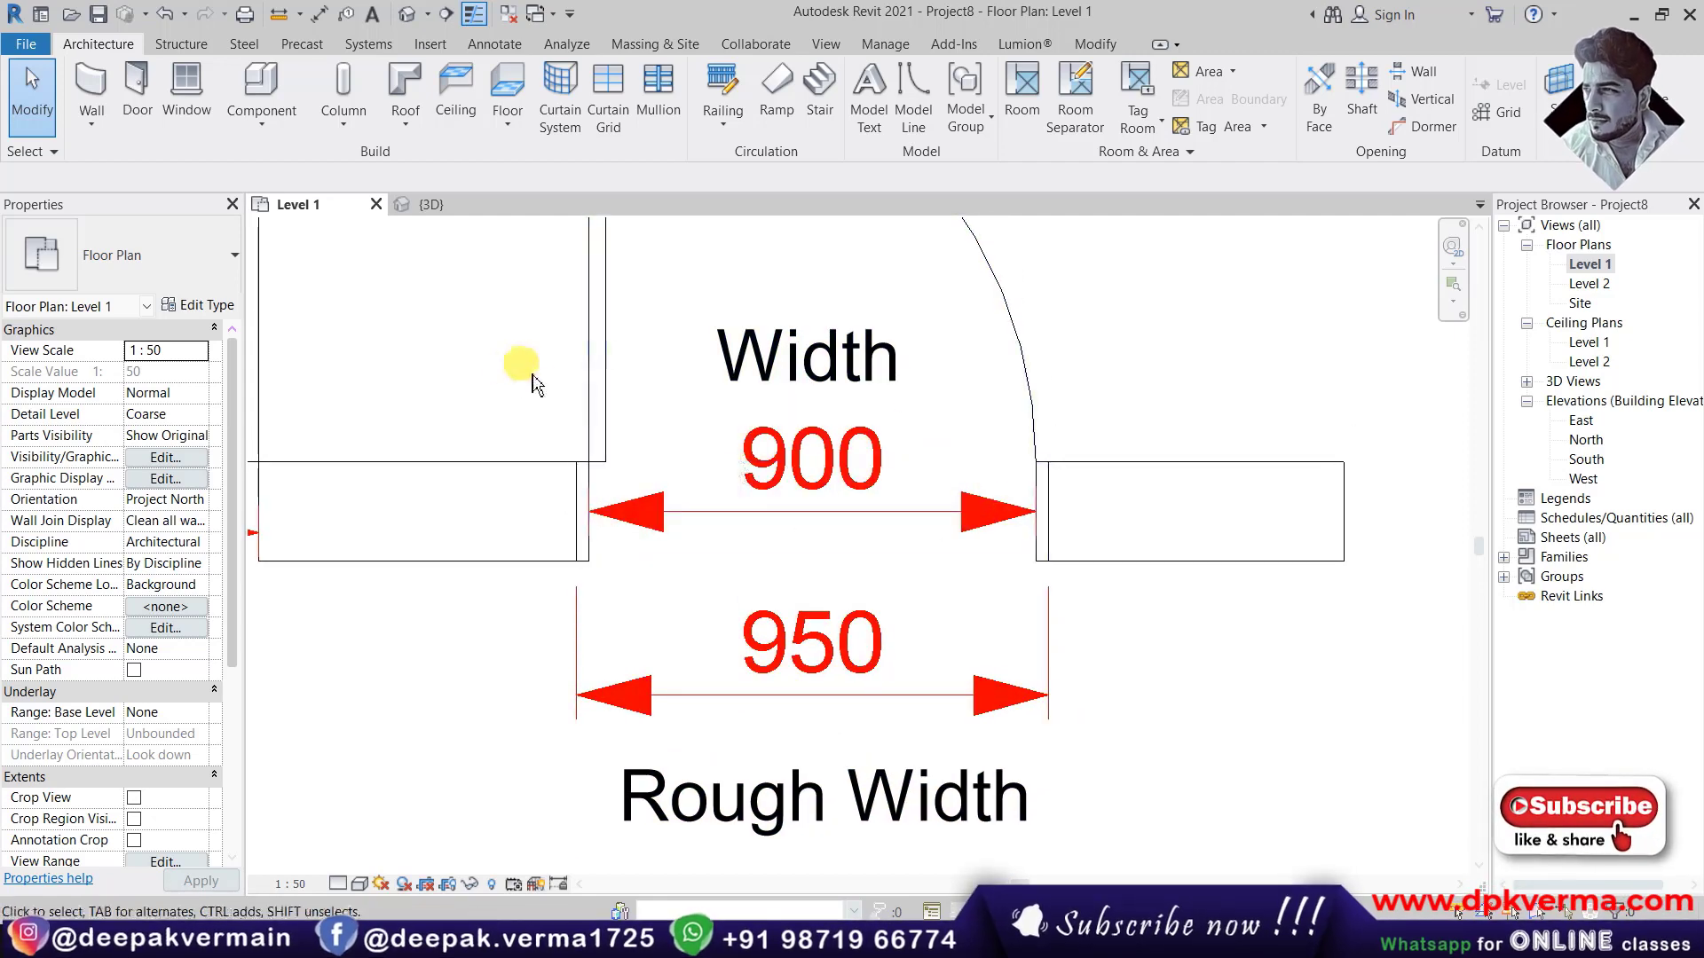
pyautogui.scroll(-2, 601, 417)
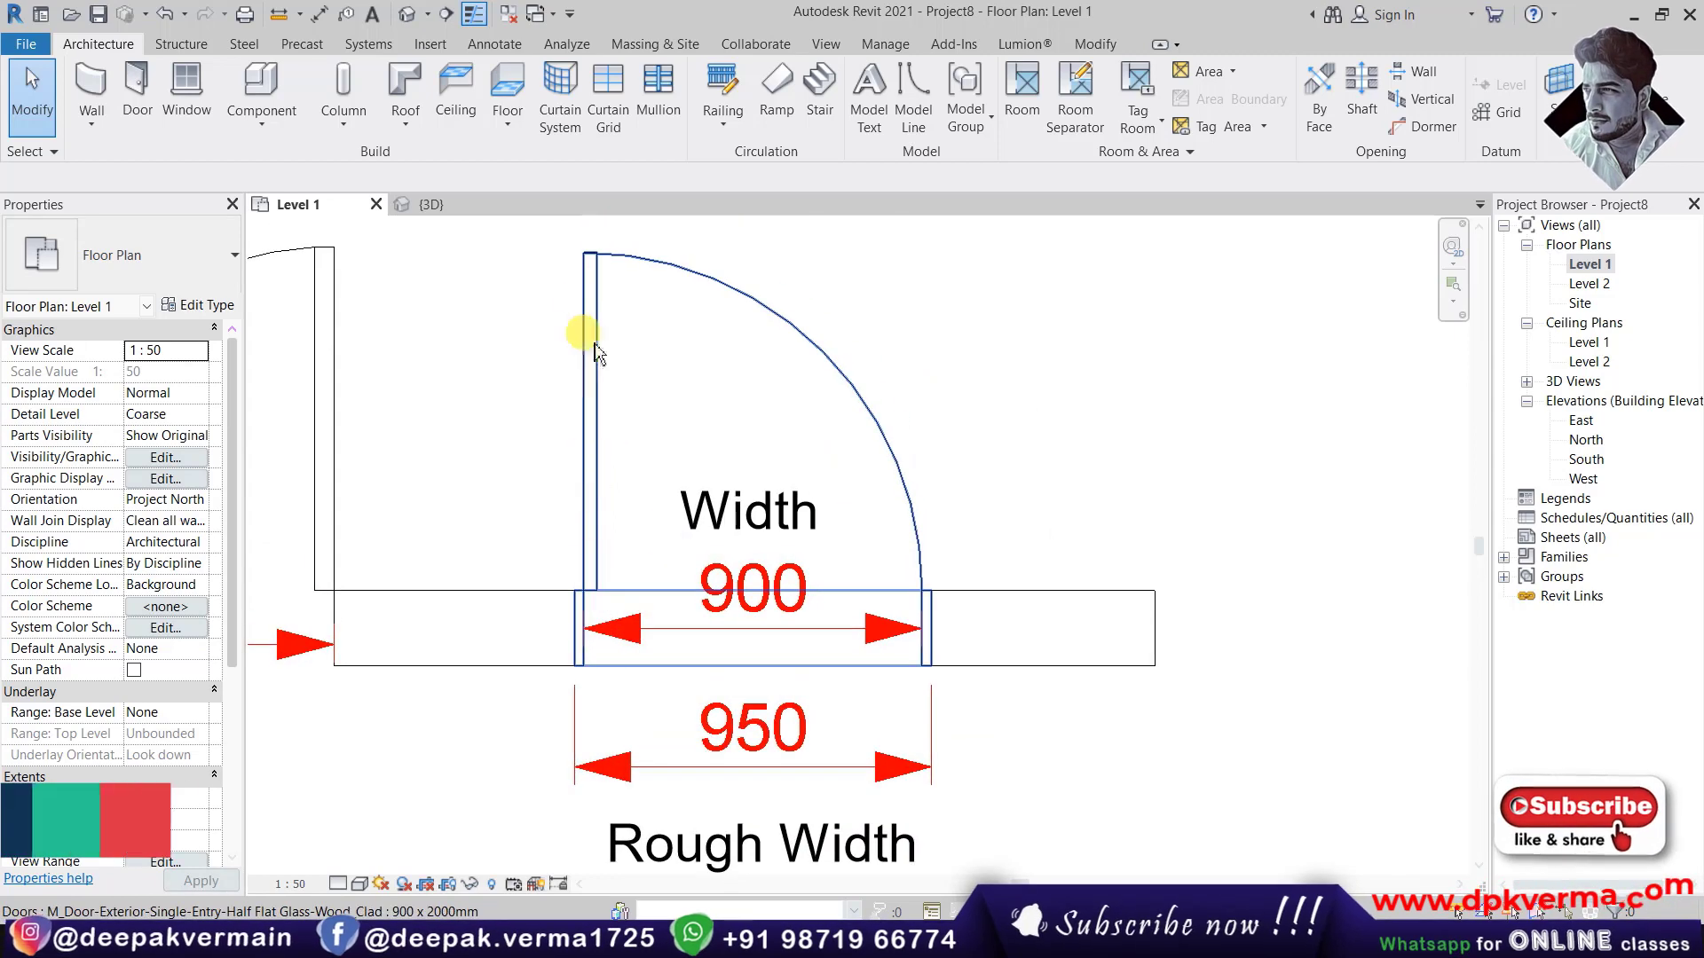
pyautogui.moveTo(613, 381)
pyautogui.mouseDown(button='middle')
pyautogui.moveTo(653, 545)
pyautogui.moveTo(760, 449)
pyautogui.mouseUp(button='middle')
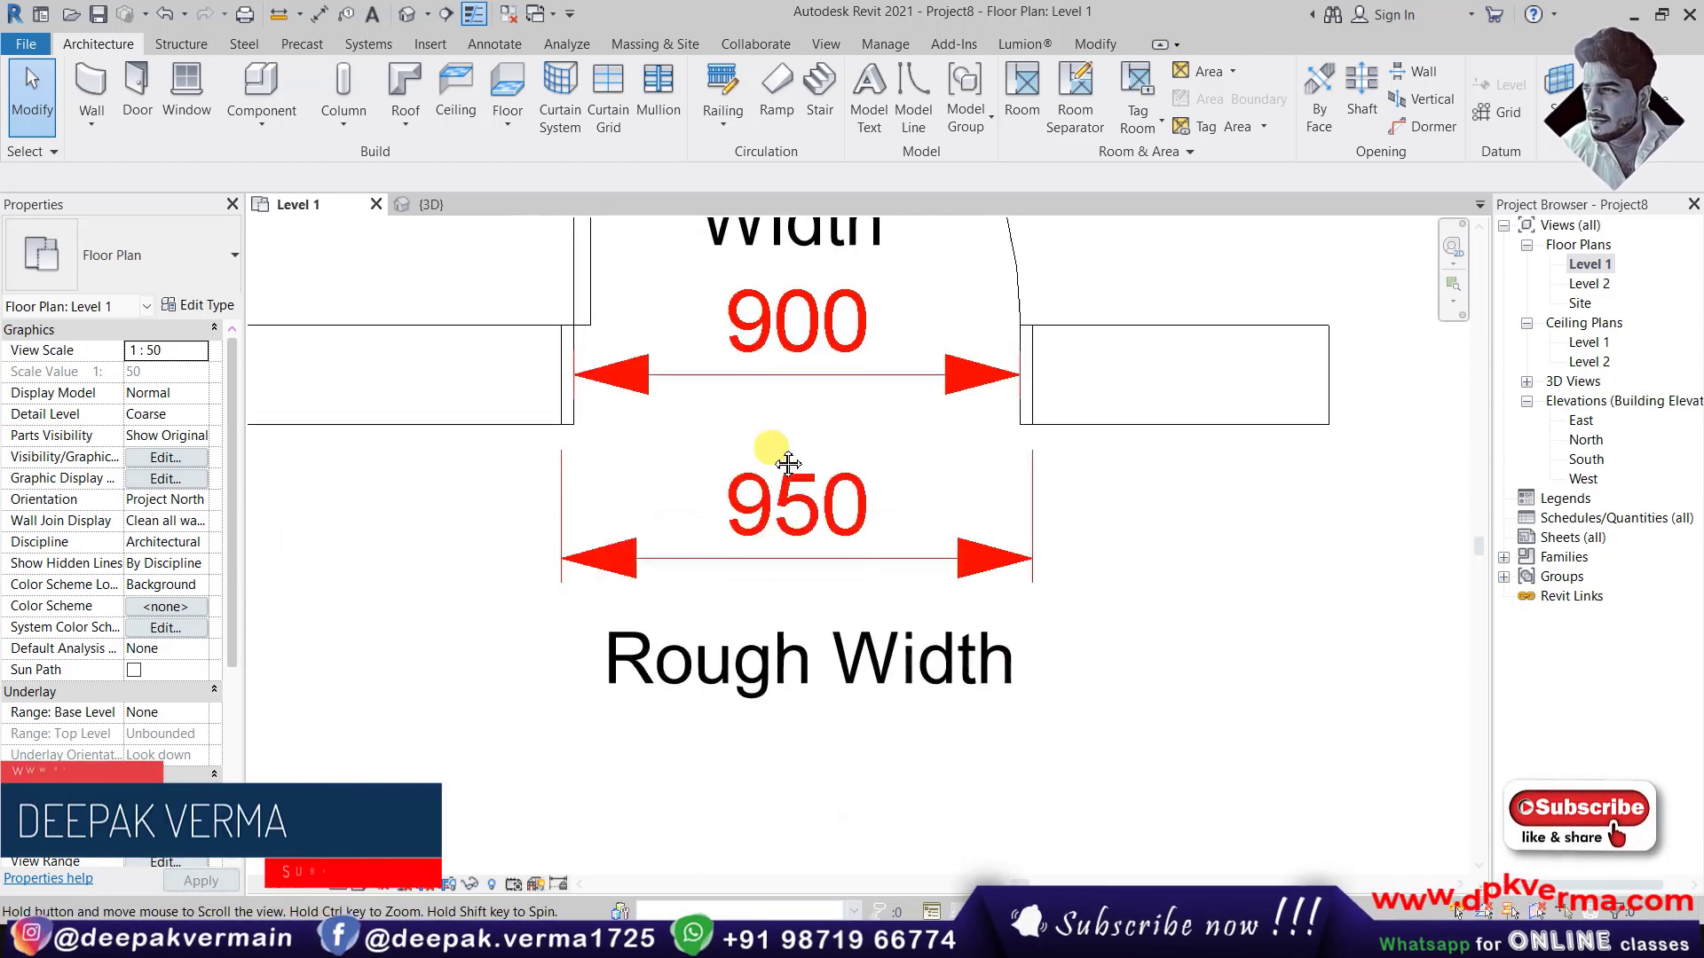
pyautogui.scroll(2, 760, 449)
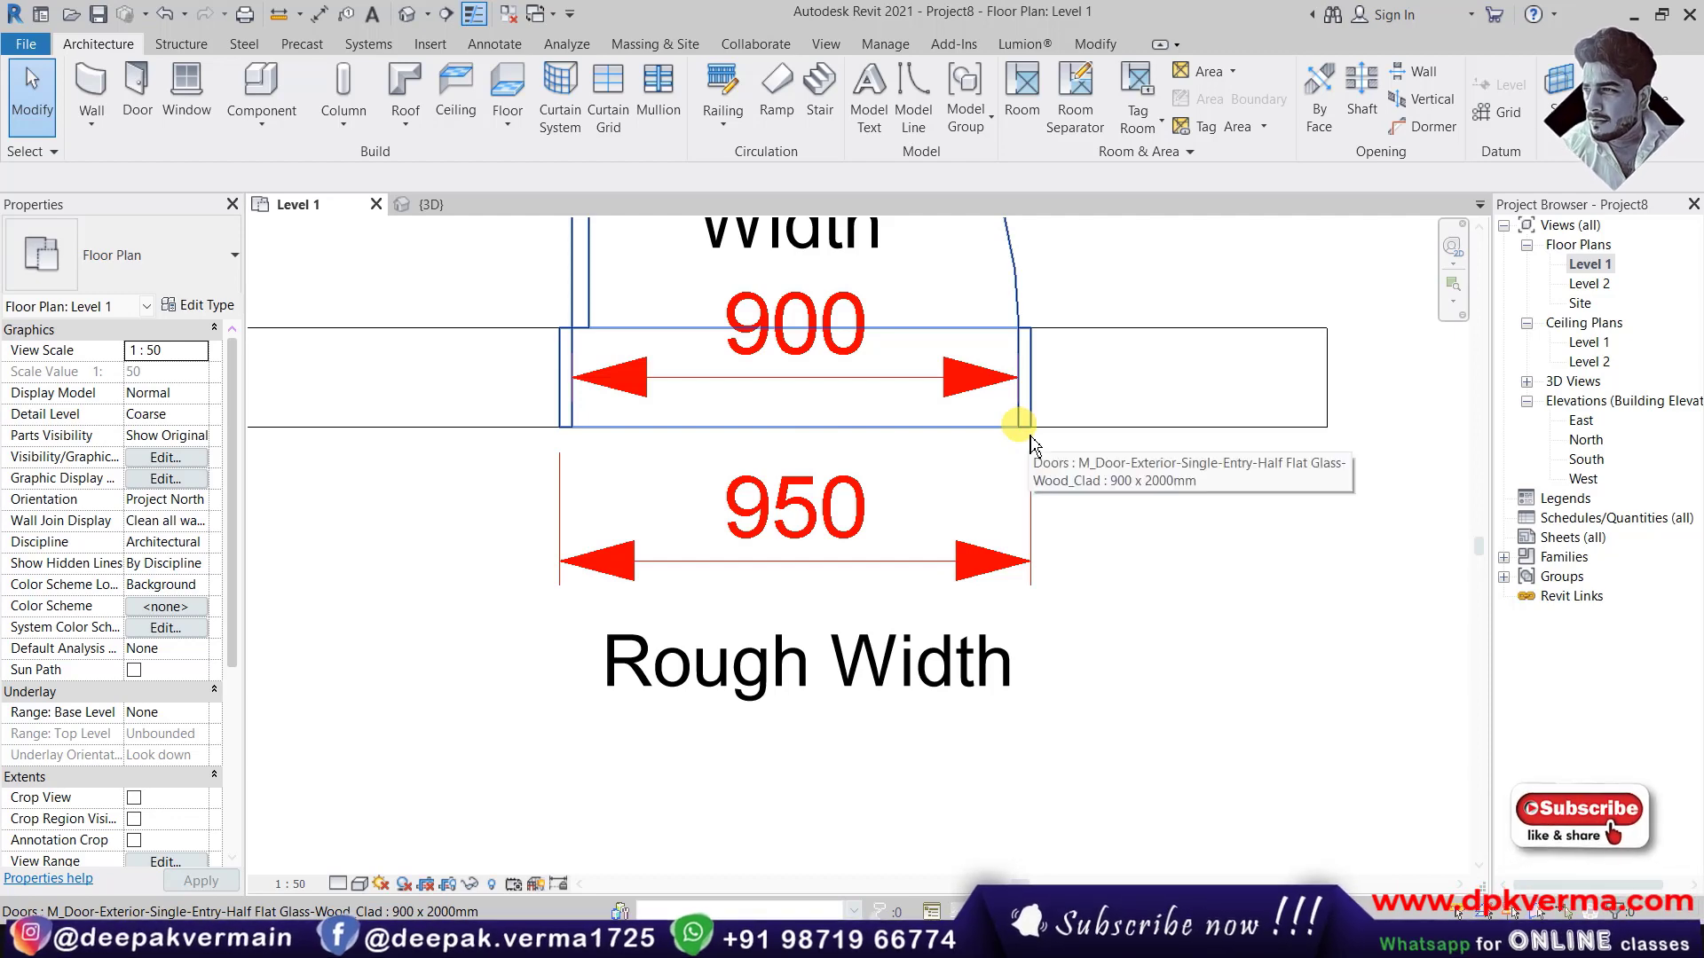
pyautogui.scroll(-3, 1020, 475)
pyautogui.scroll(-2, 981, 568)
pyautogui.scroll(1, 972, 566)
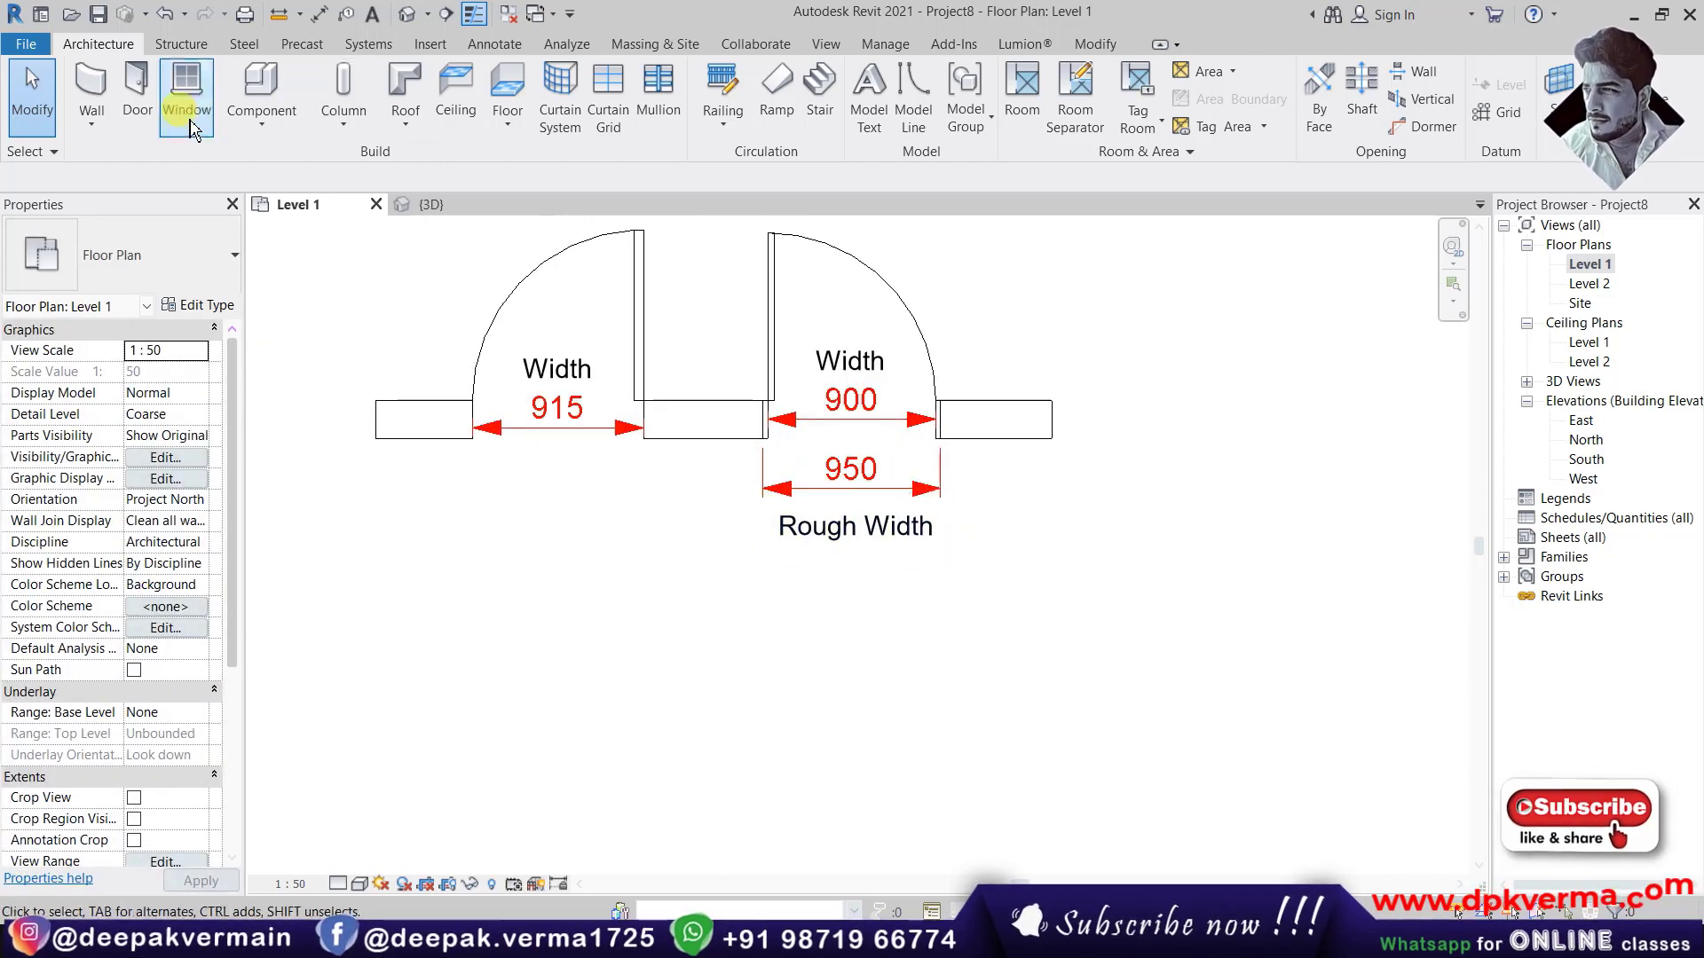
# Step: Draw a 3720-long Generic - 200mm wall below the doors, dismissing the save reminder
pyautogui.click(90, 96)
pyautogui.click(995, 556)
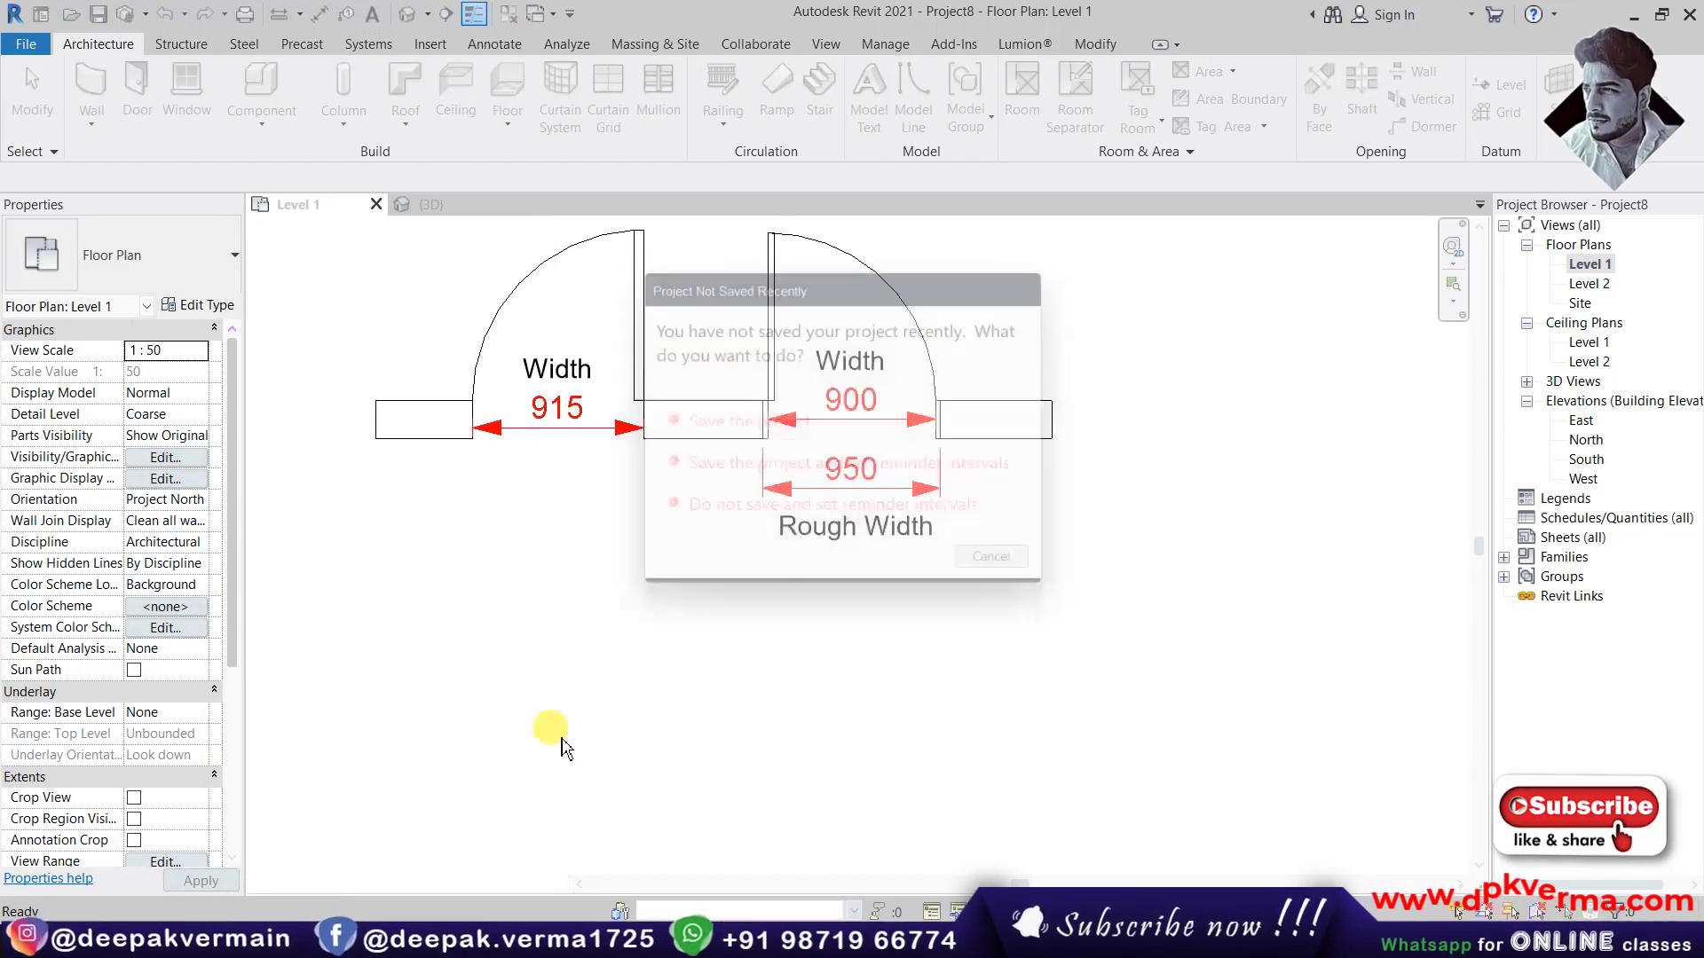
pyautogui.click(376, 740)
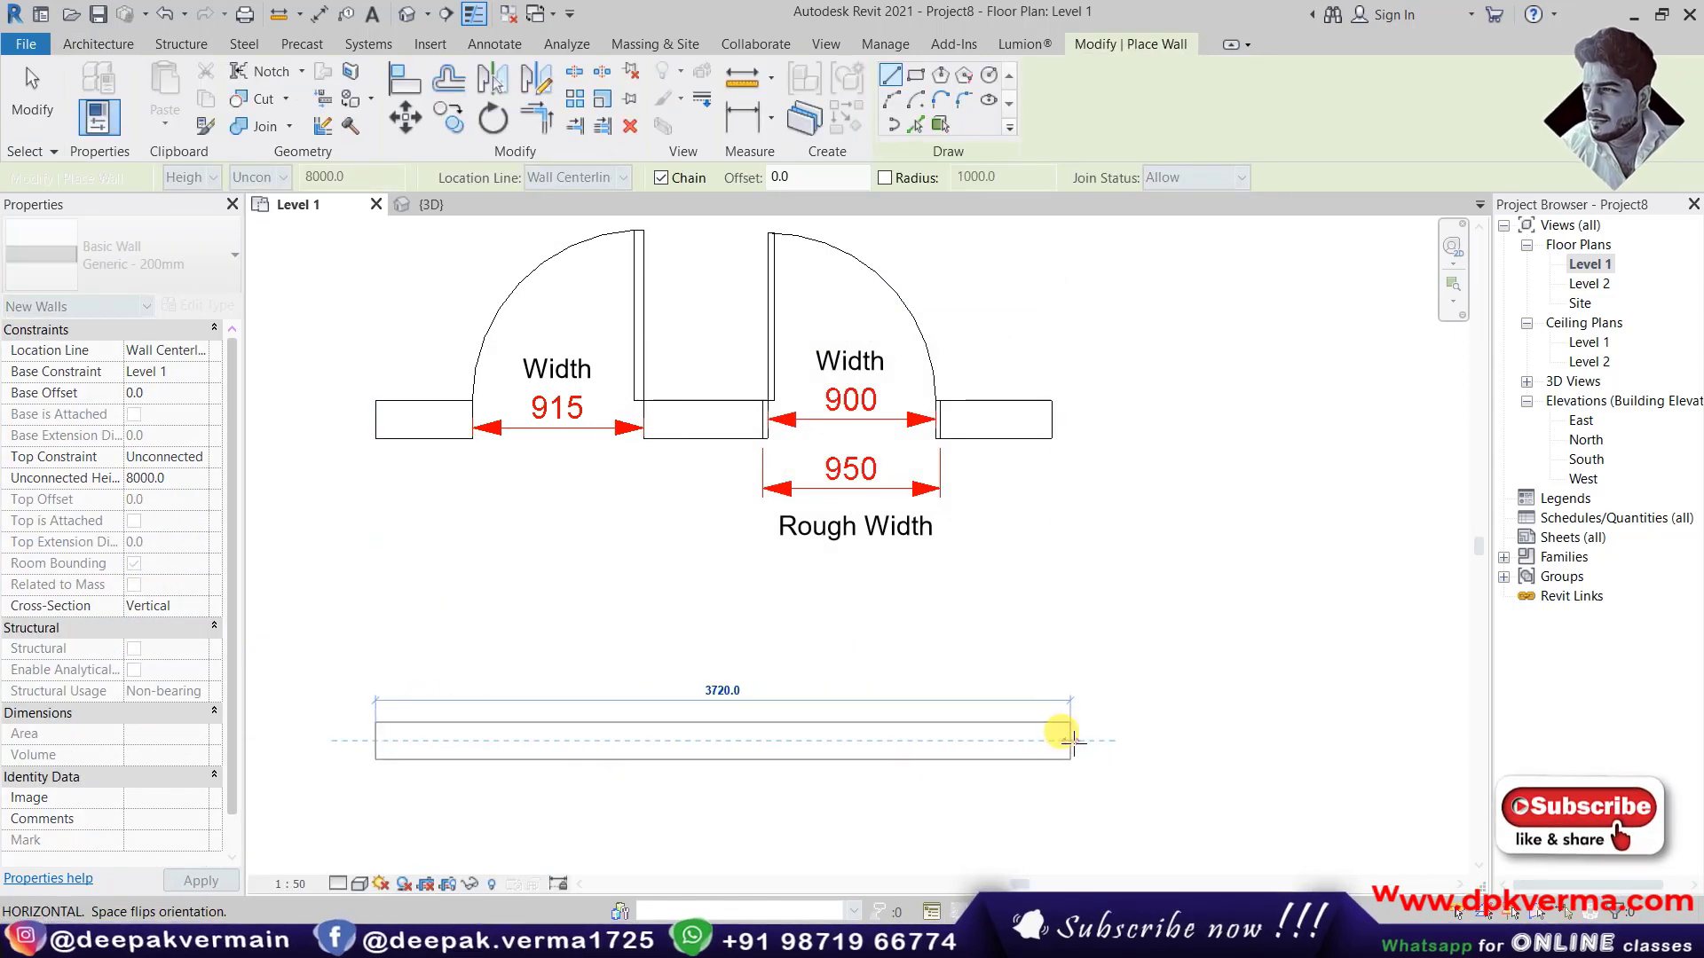
pyautogui.click(1071, 741)
pyautogui.press('Escape')
pyautogui.press('Escape')
# Step: Move the new wall slightly further down the plan and deselect it
pyautogui.scroll(-1, 905, 639)
pyautogui.click(927, 550)
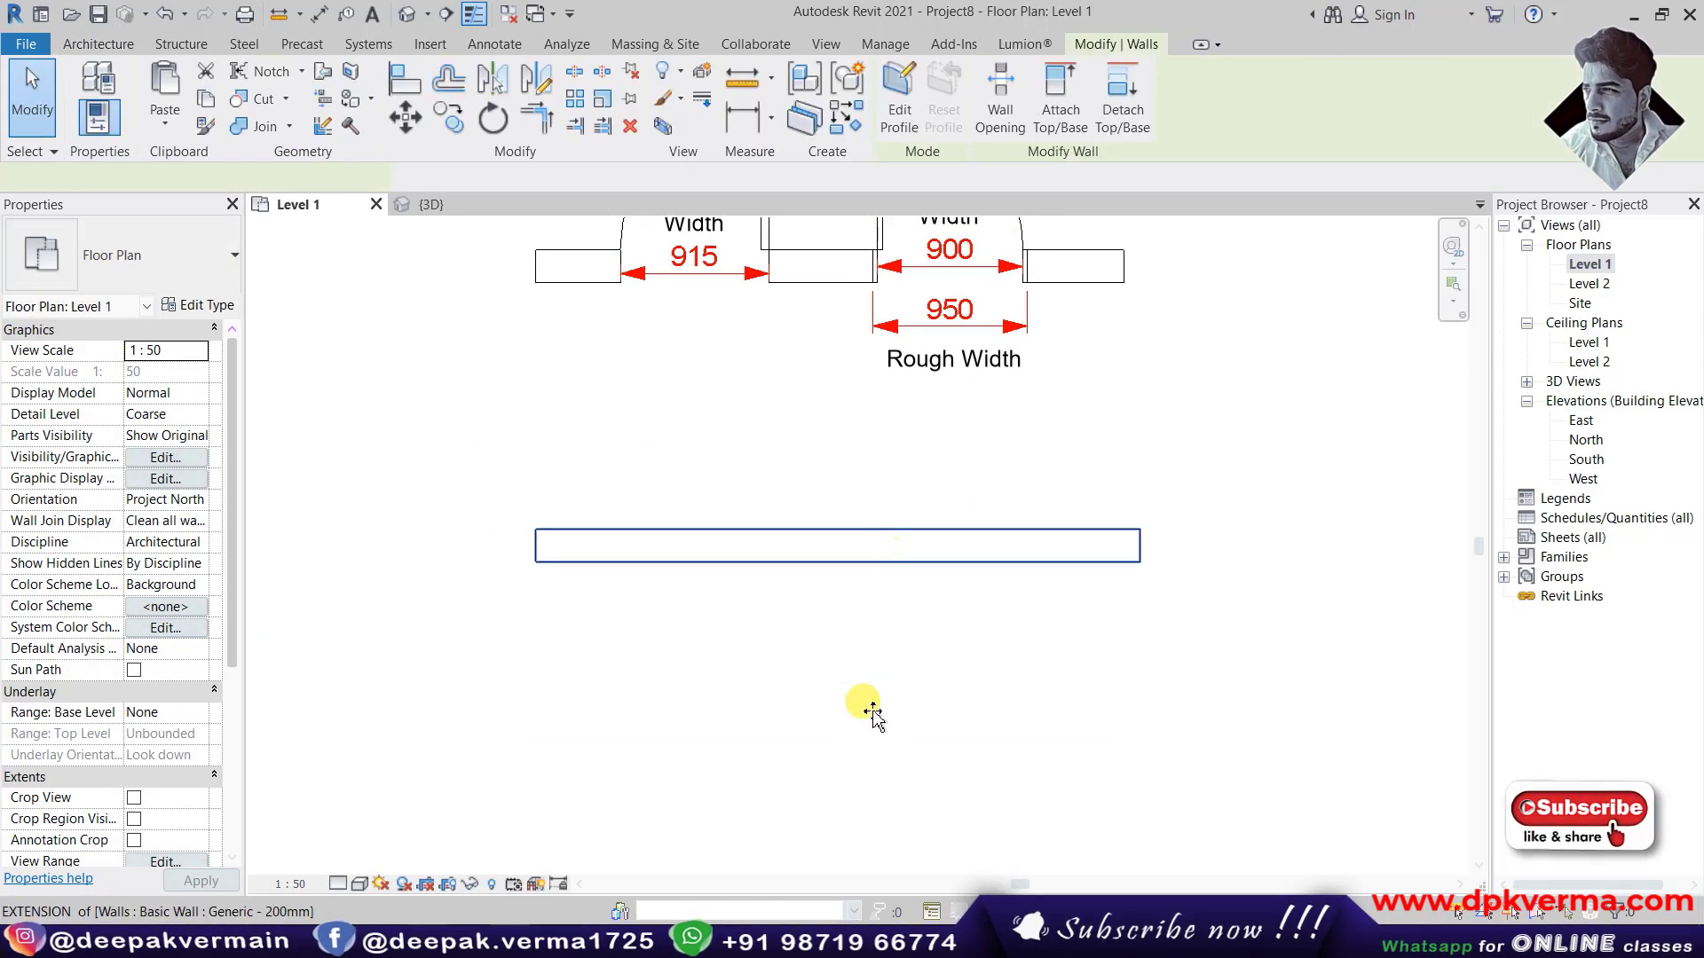
pyautogui.moveTo(874, 714); pyautogui.dragTo(874, 723)
pyautogui.scroll(2, 898, 742)
pyautogui.scroll(-1, 920, 711)
pyautogui.click(847, 581)
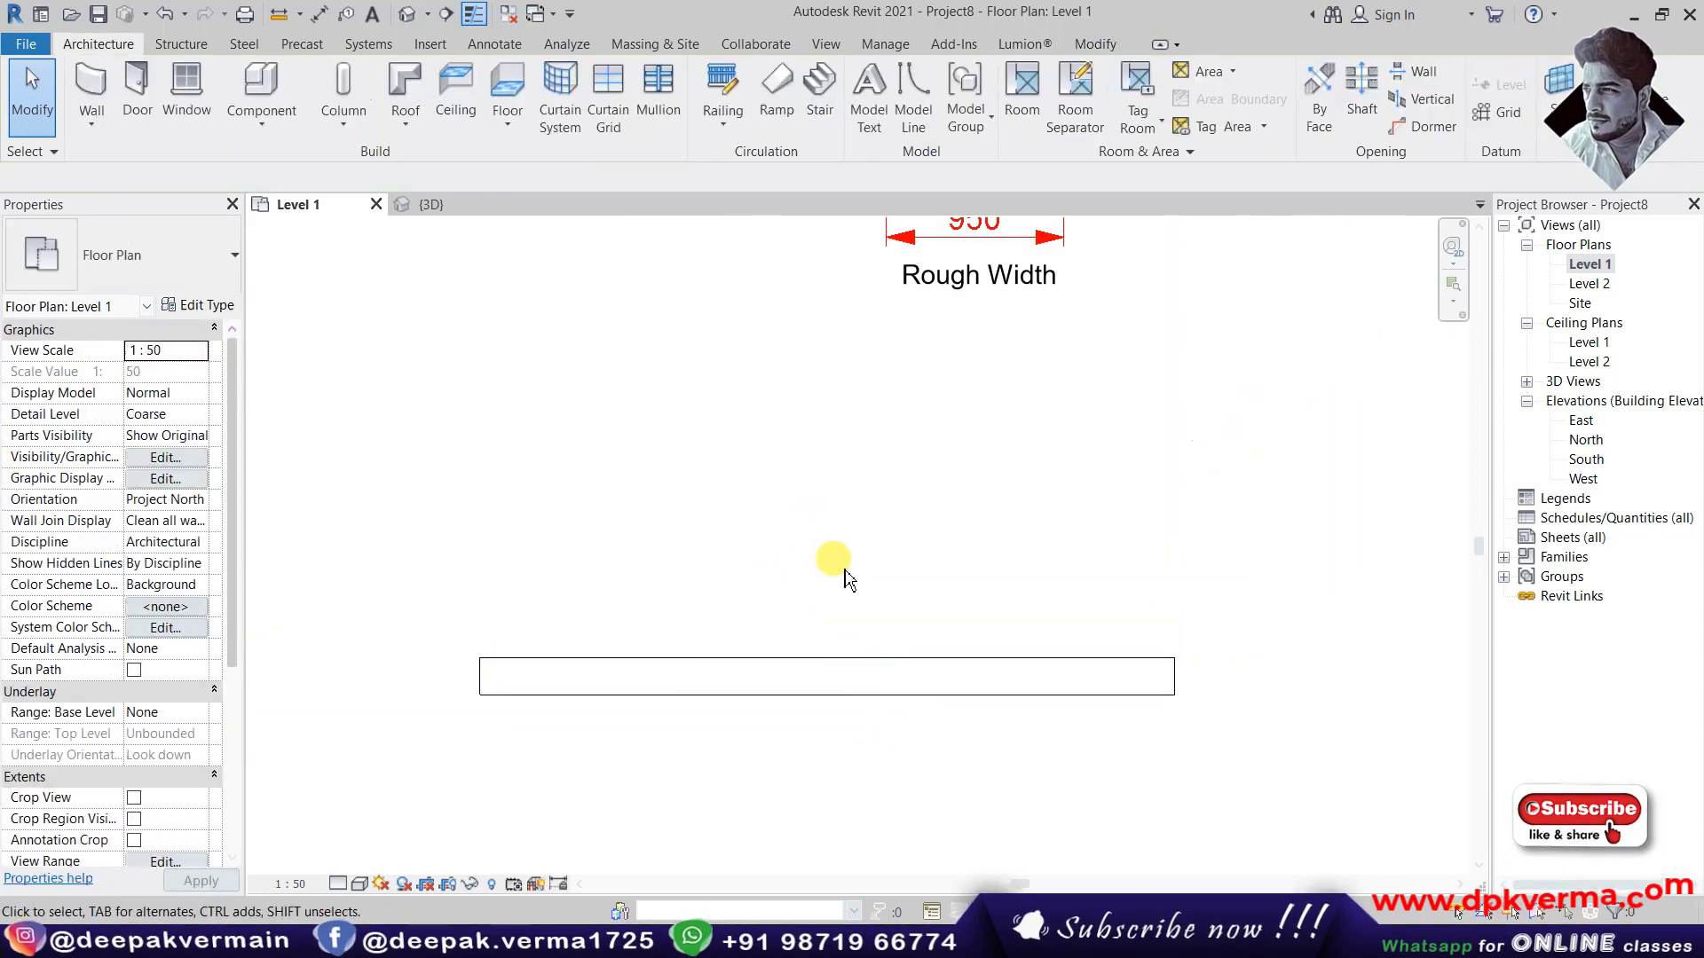
pyautogui.scroll(2, 860, 639)
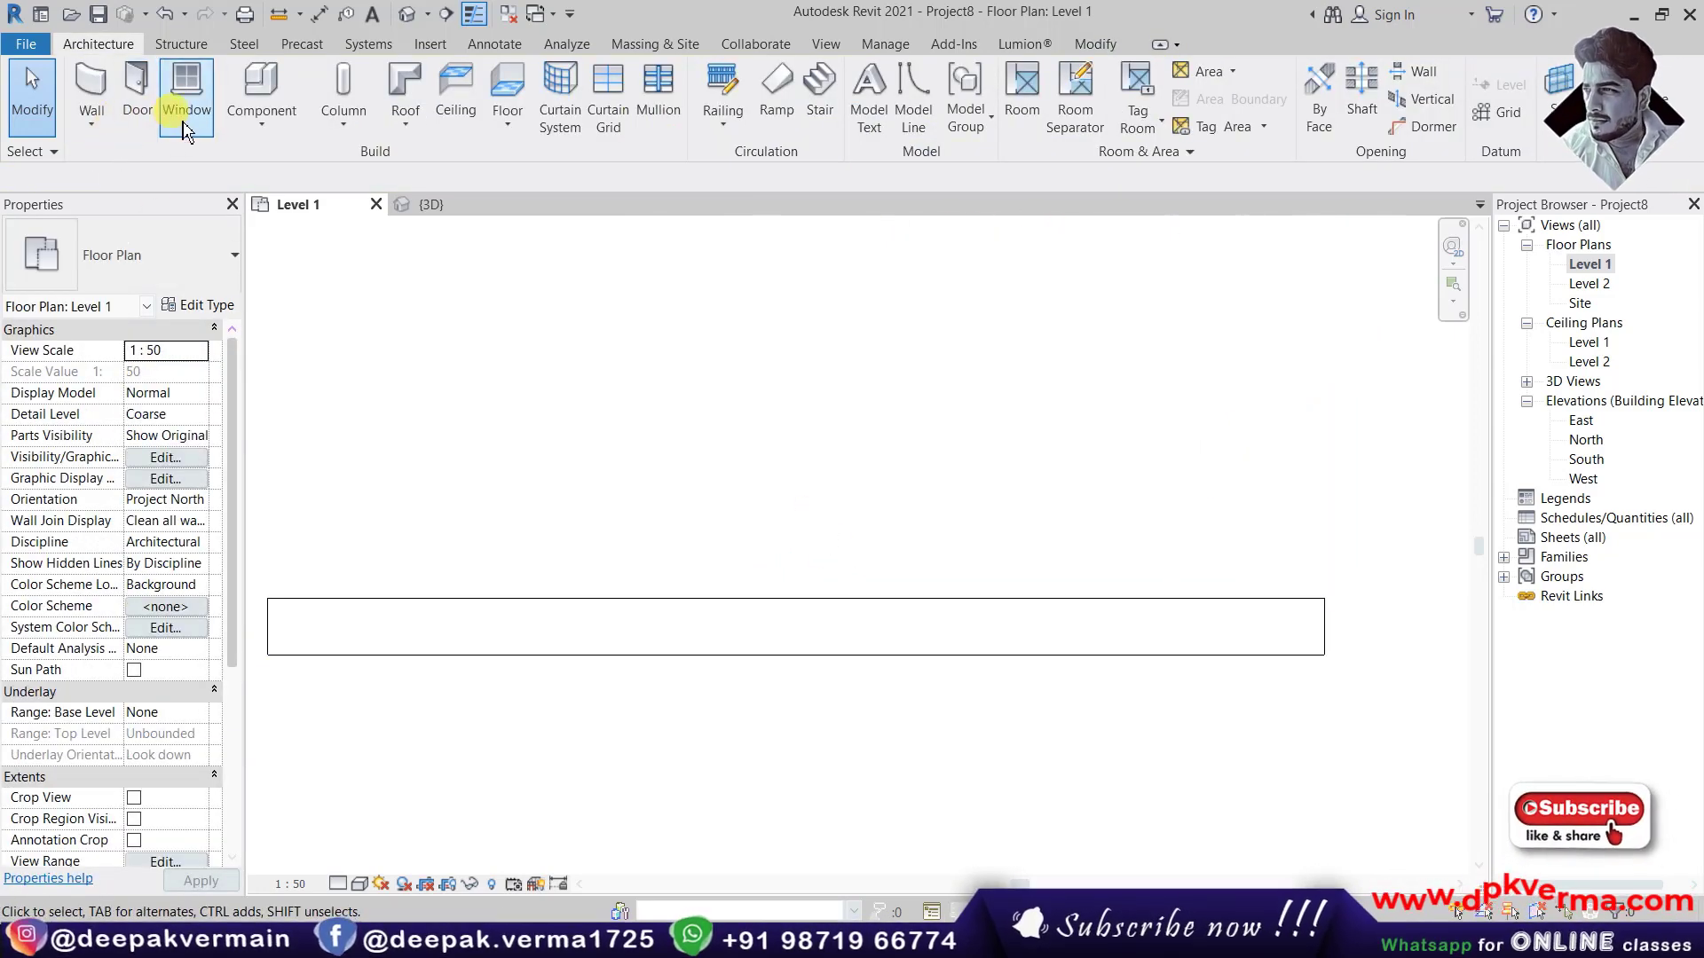
# Step: Place an M_Single-Flush 0915 x 2134mm door in the new wall
pyautogui.click(138, 97)
pyautogui.click(111, 253)
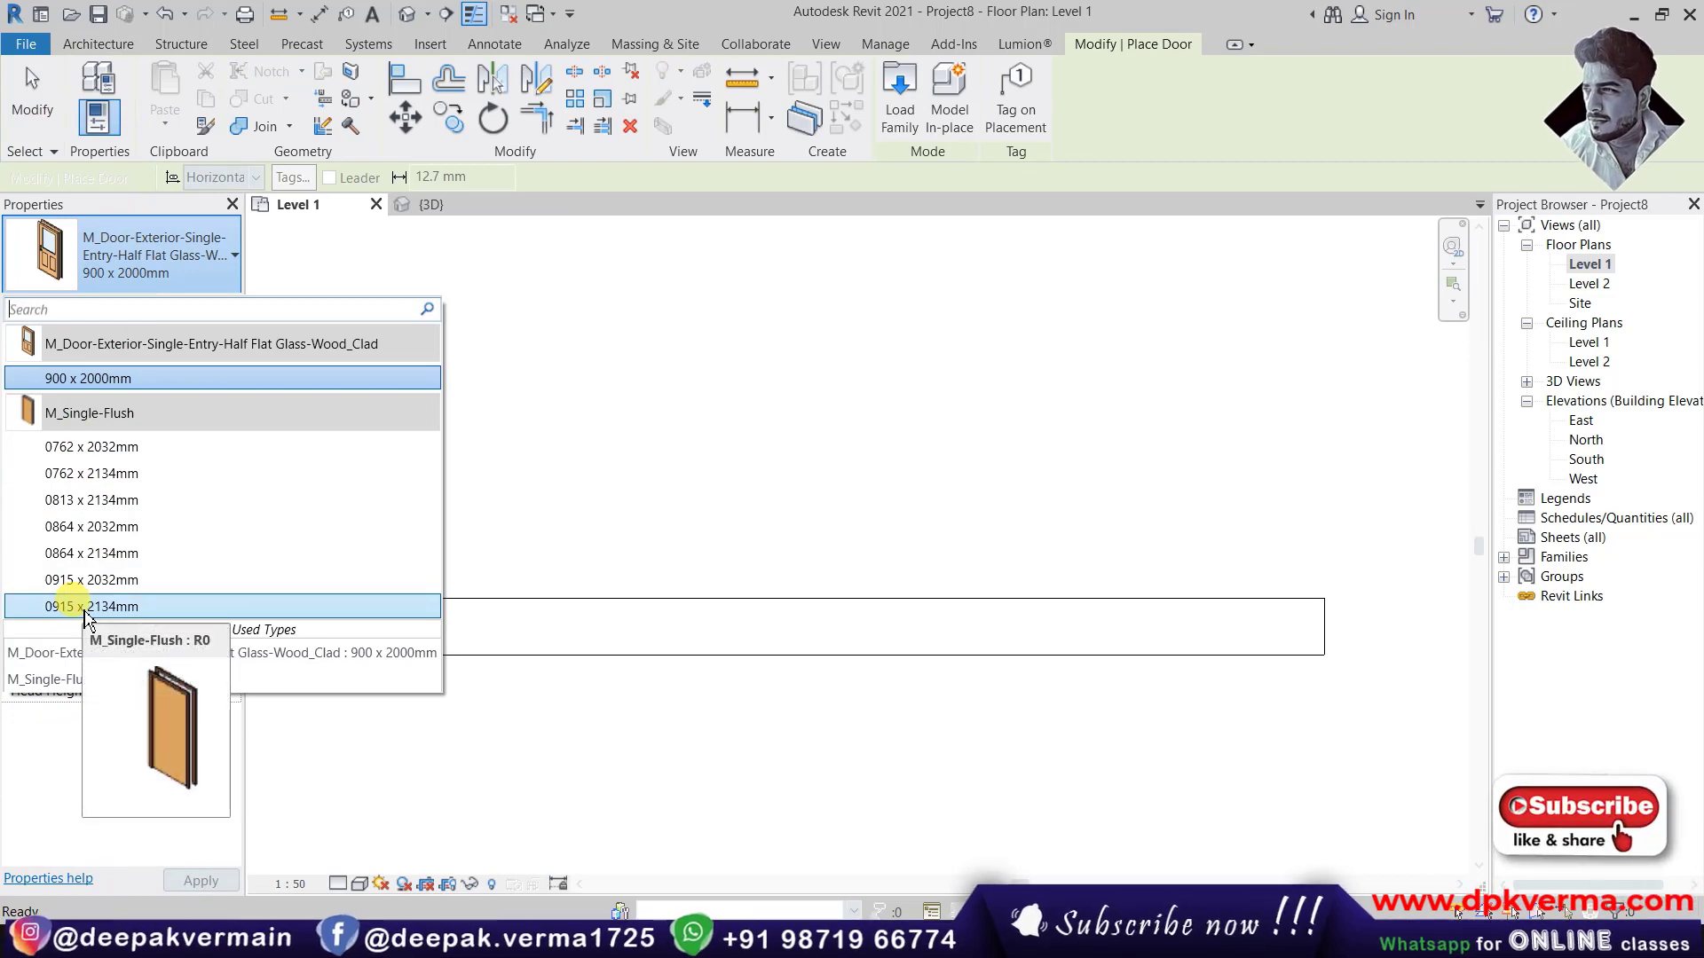
pyautogui.click(86, 608)
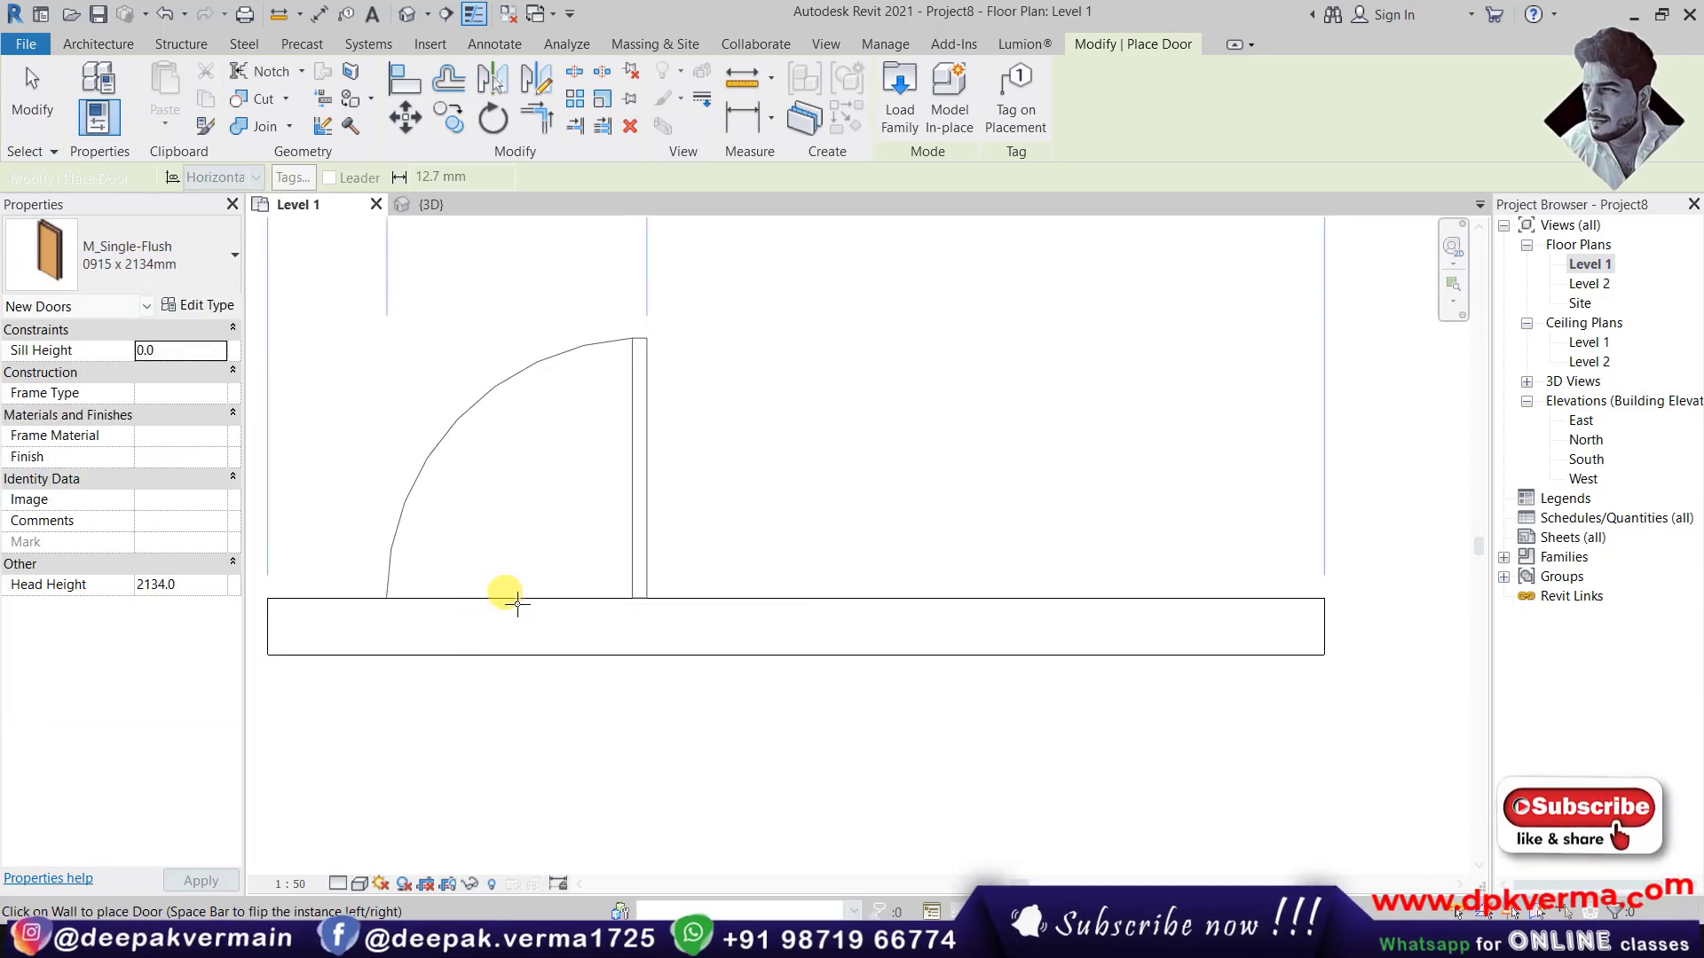
pyautogui.click(517, 603)
# Step: Load the half-glass exterior door family with its door types
pyautogui.click(133, 253)
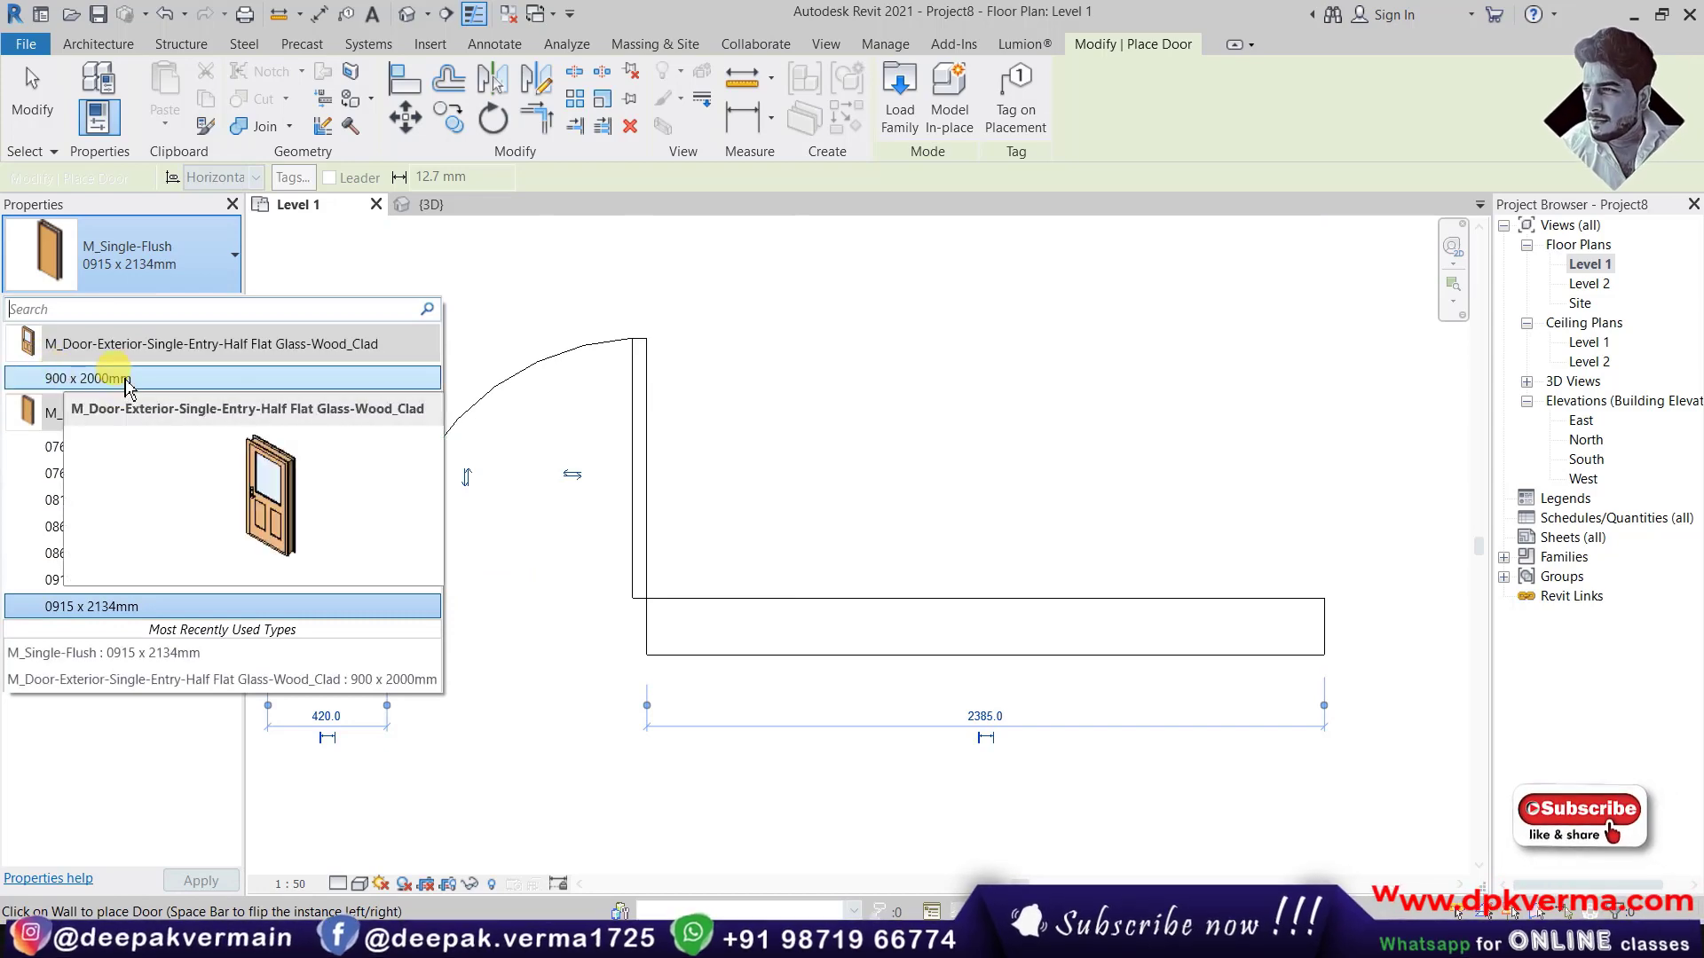
pyautogui.click(134, 257)
pyautogui.click(923, 129)
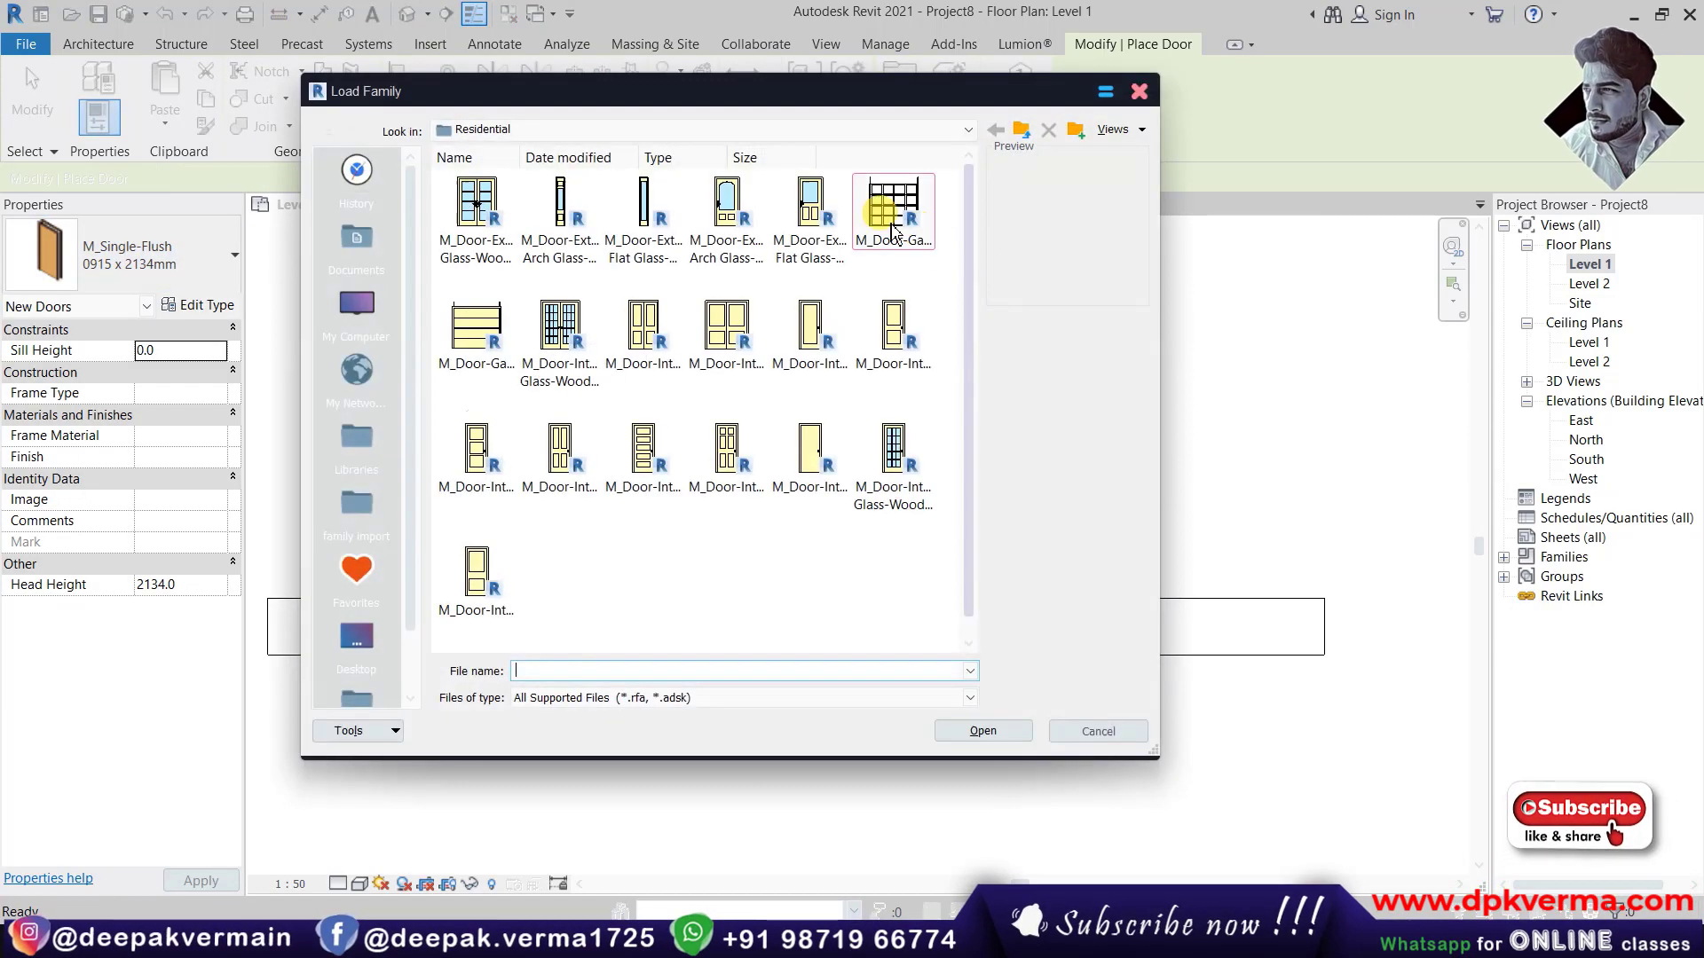
pyautogui.click(805, 218)
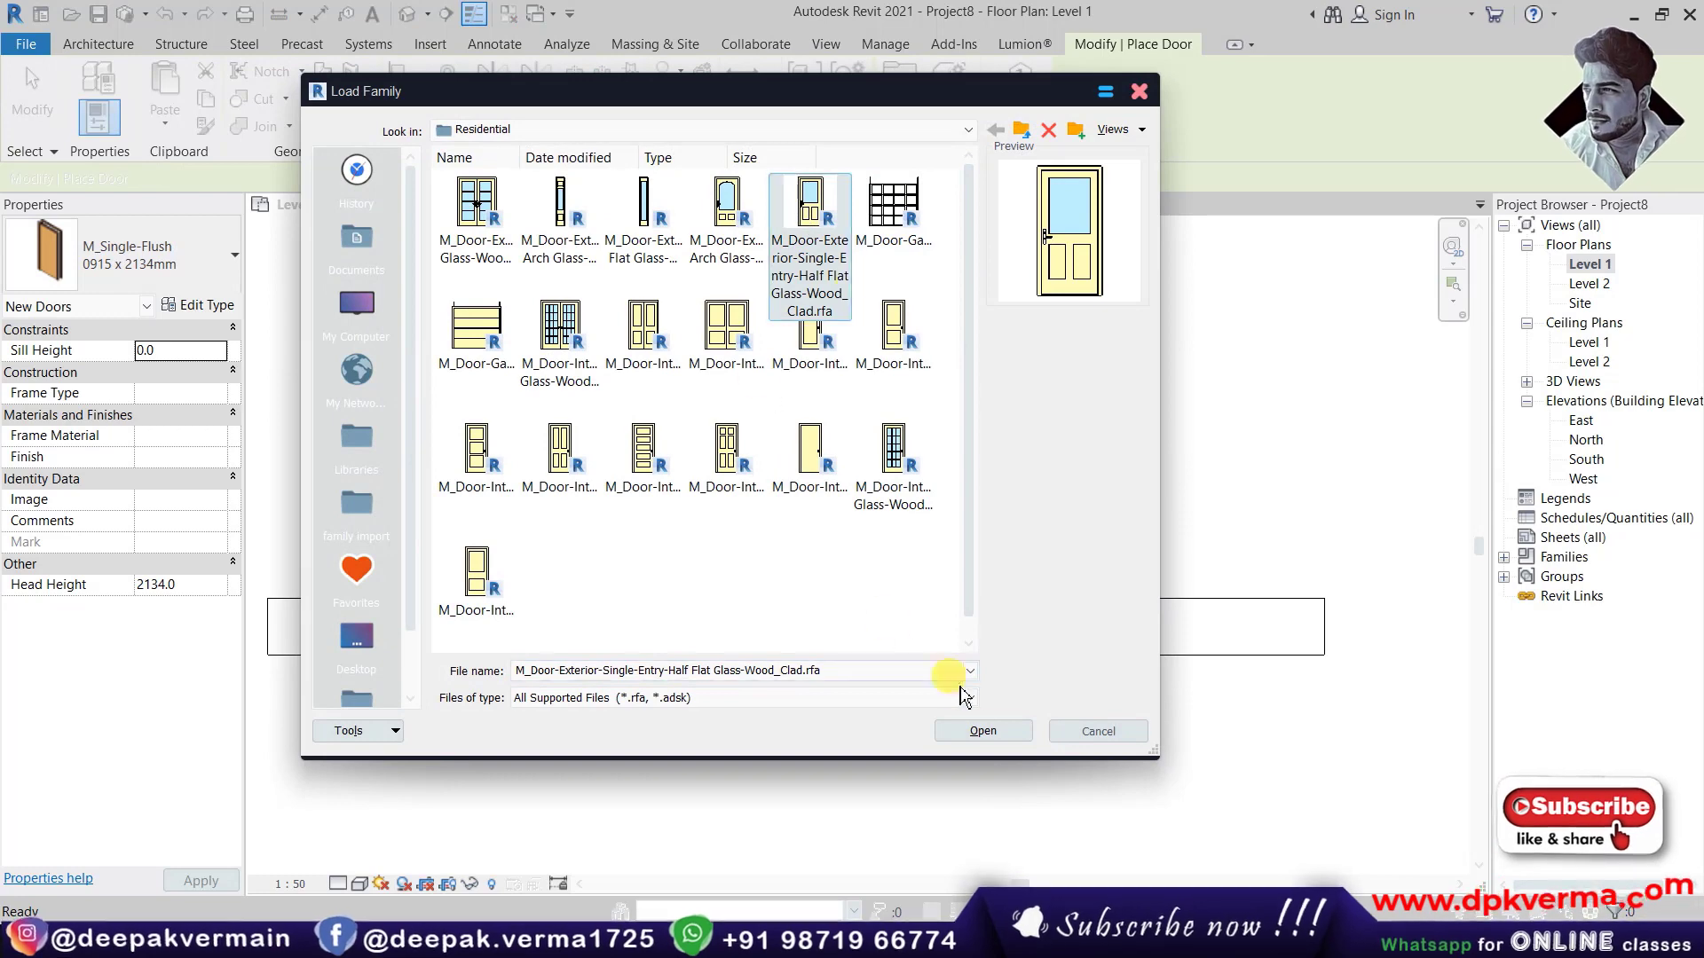
pyautogui.click(979, 734)
pyautogui.click(963, 578)
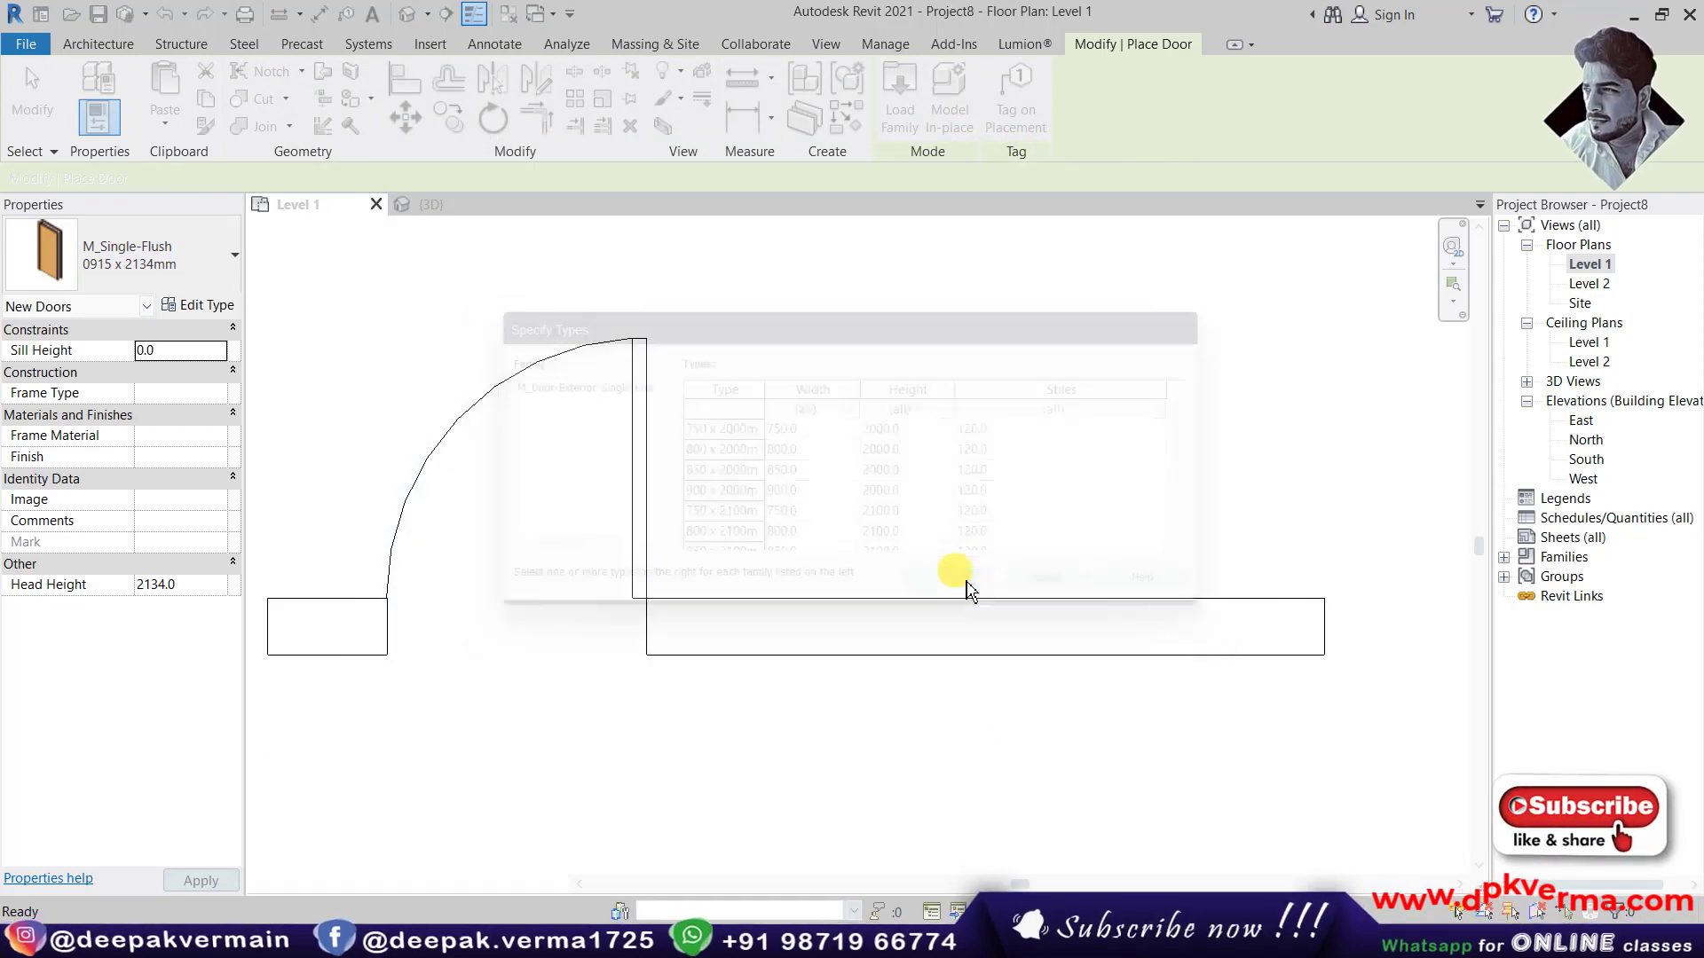
# Step: Place a second door further along the wall with its hinge side flipped
pyautogui.press('space')
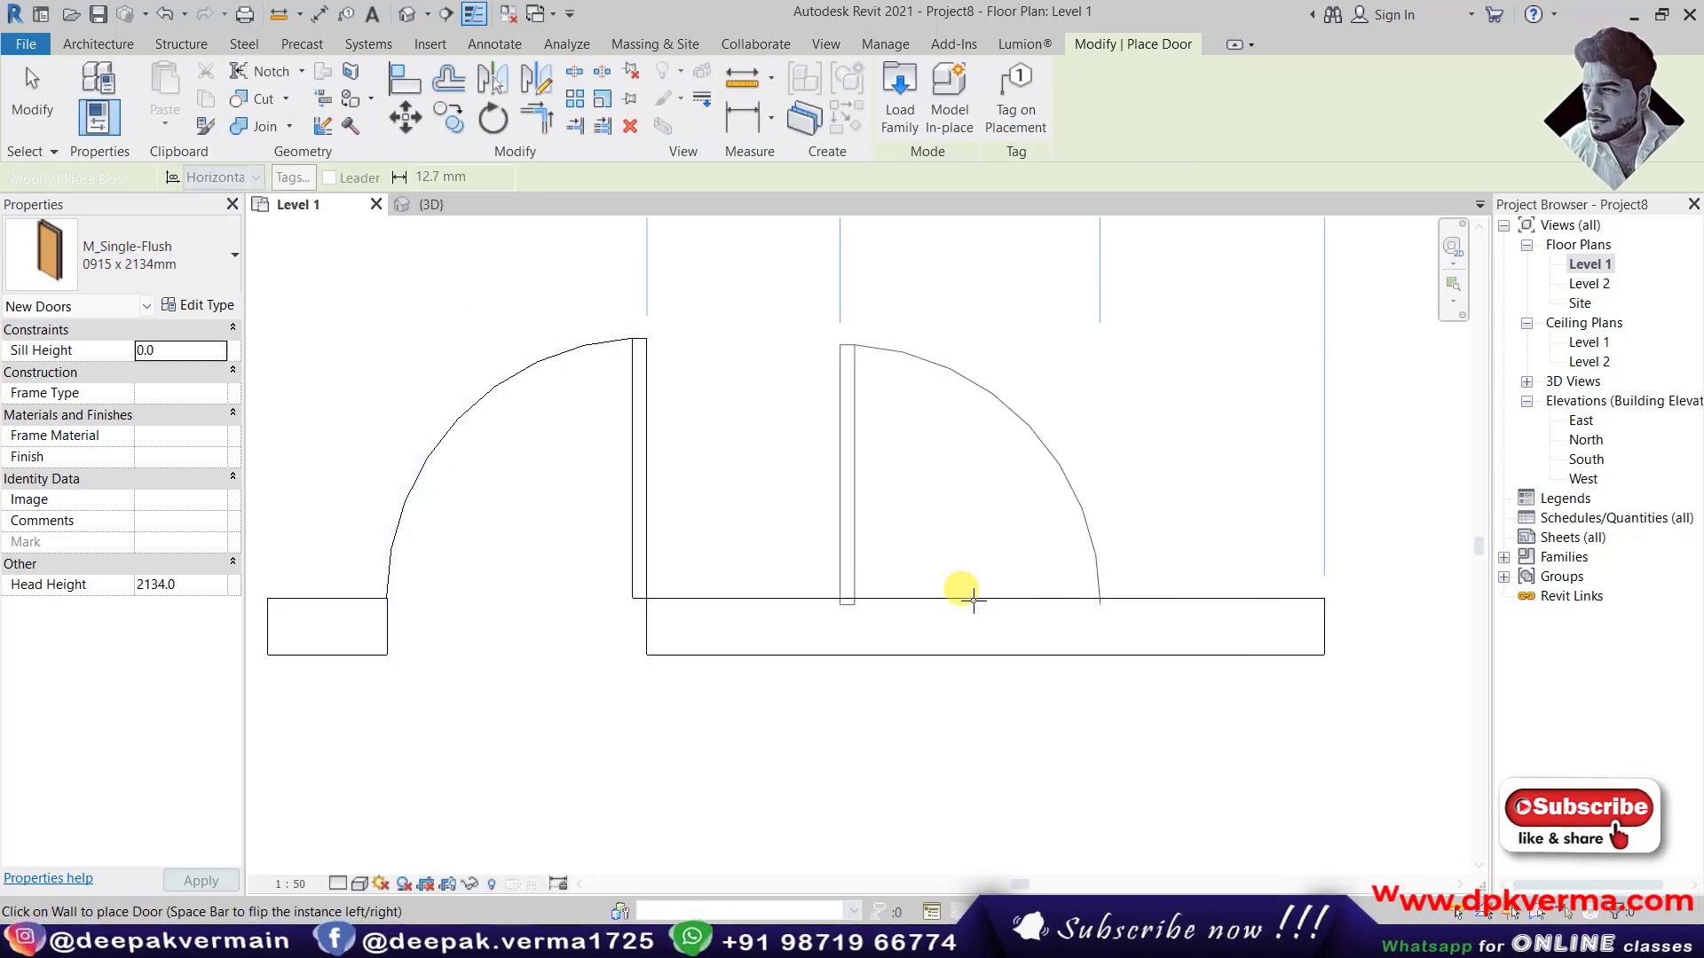
pyautogui.click(963, 599)
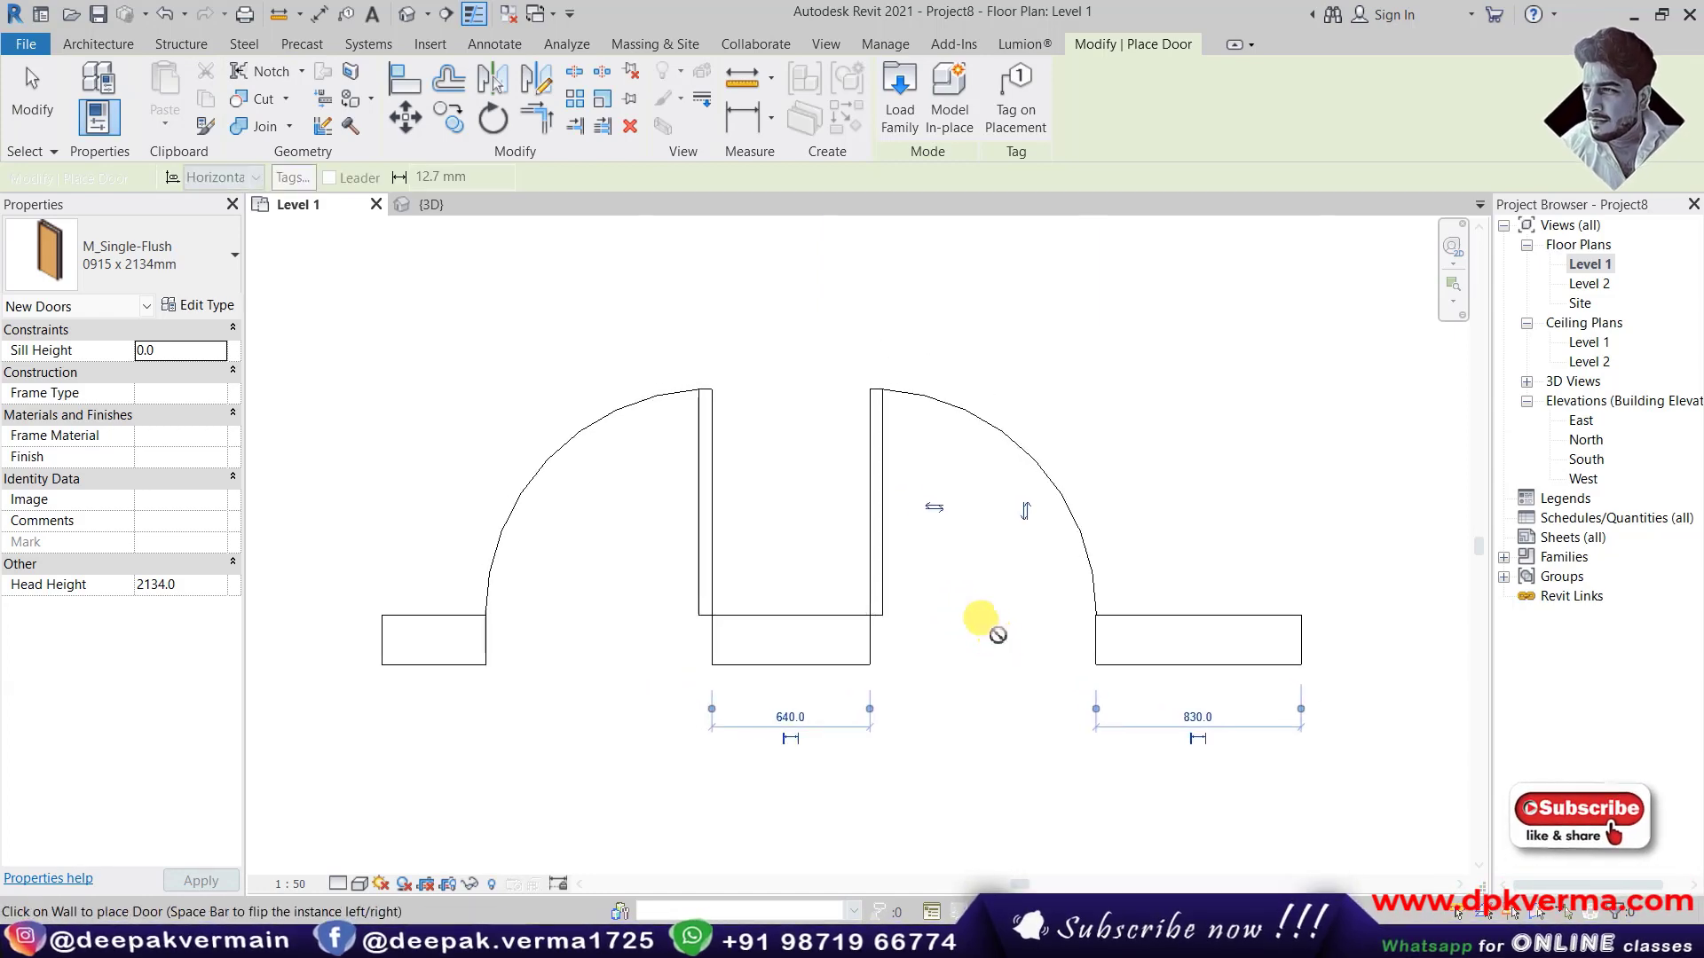
pyautogui.press('Escape')
pyautogui.moveTo(824, 678); pyautogui.dragTo(841, 667, button='middle')
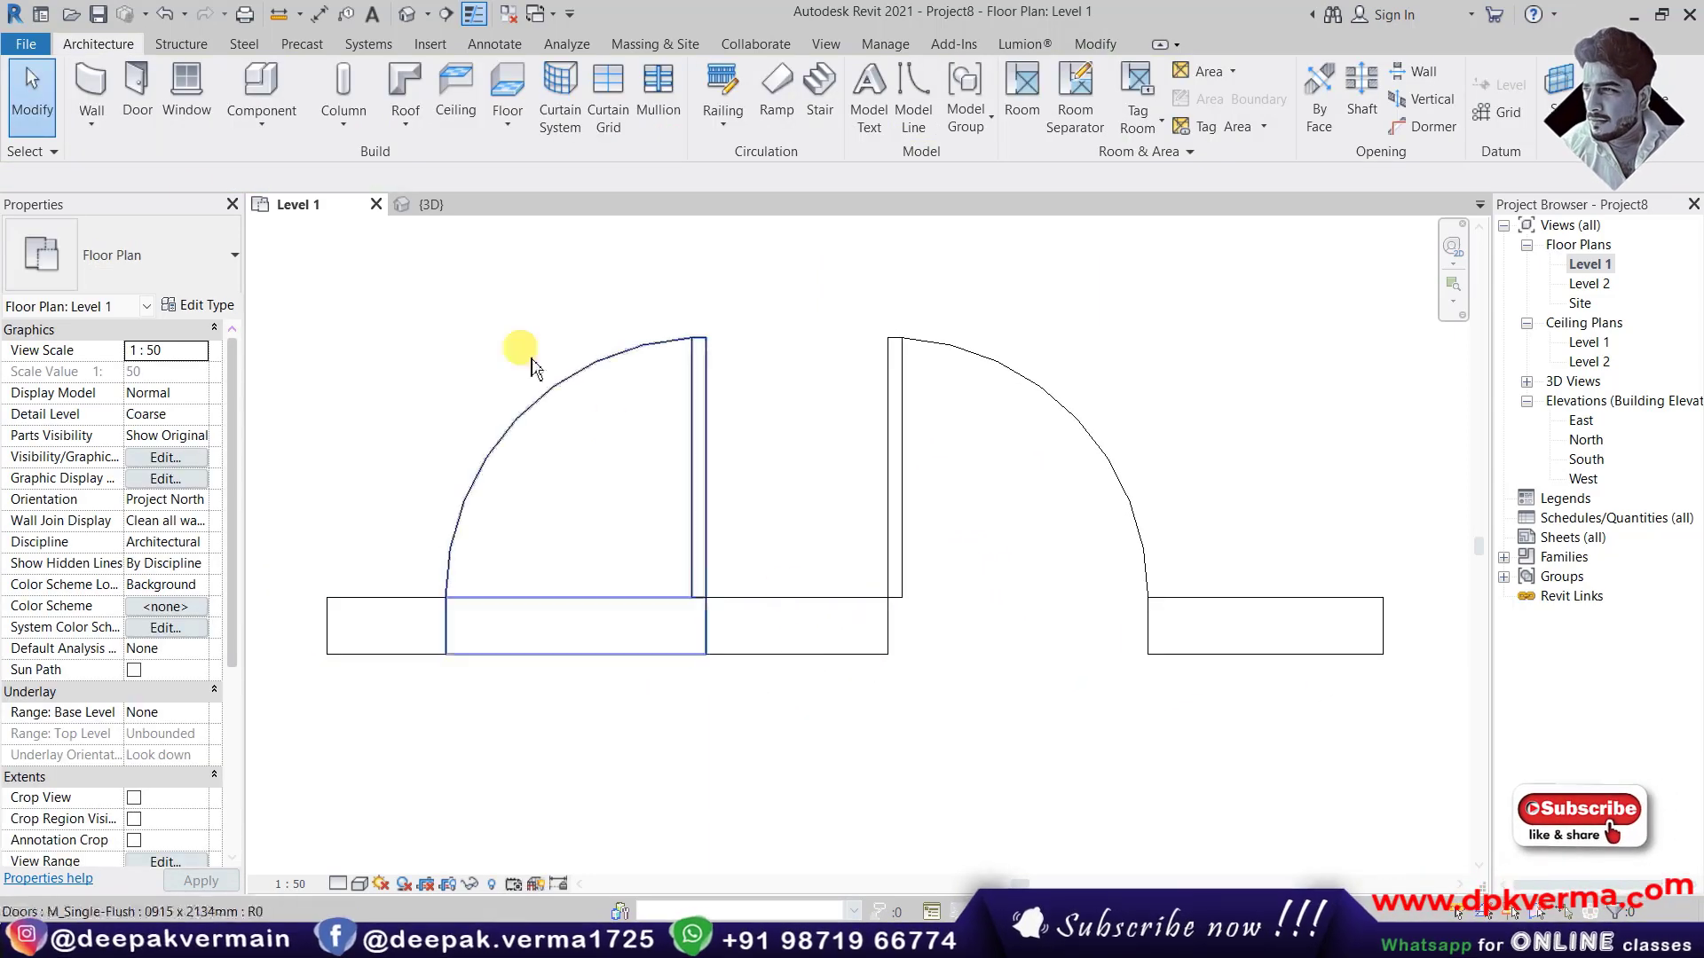
# Step: Add a 915 linear dimension across the left flush door's opening
pyautogui.click(479, 45)
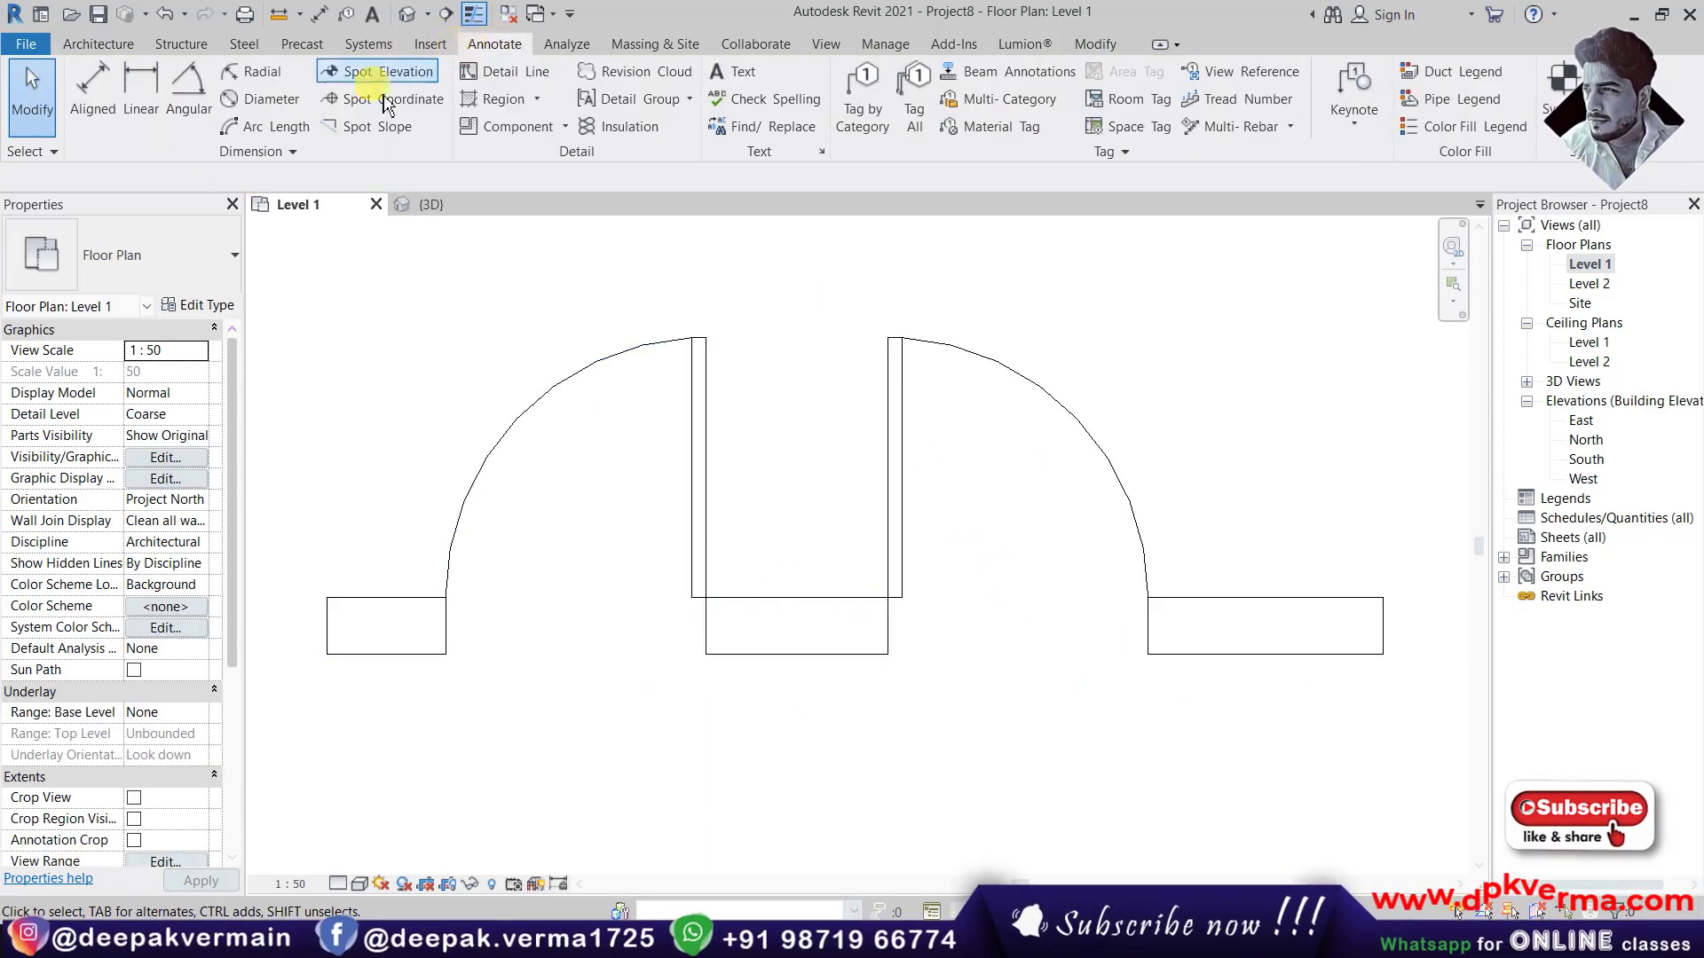
pyautogui.click(133, 89)
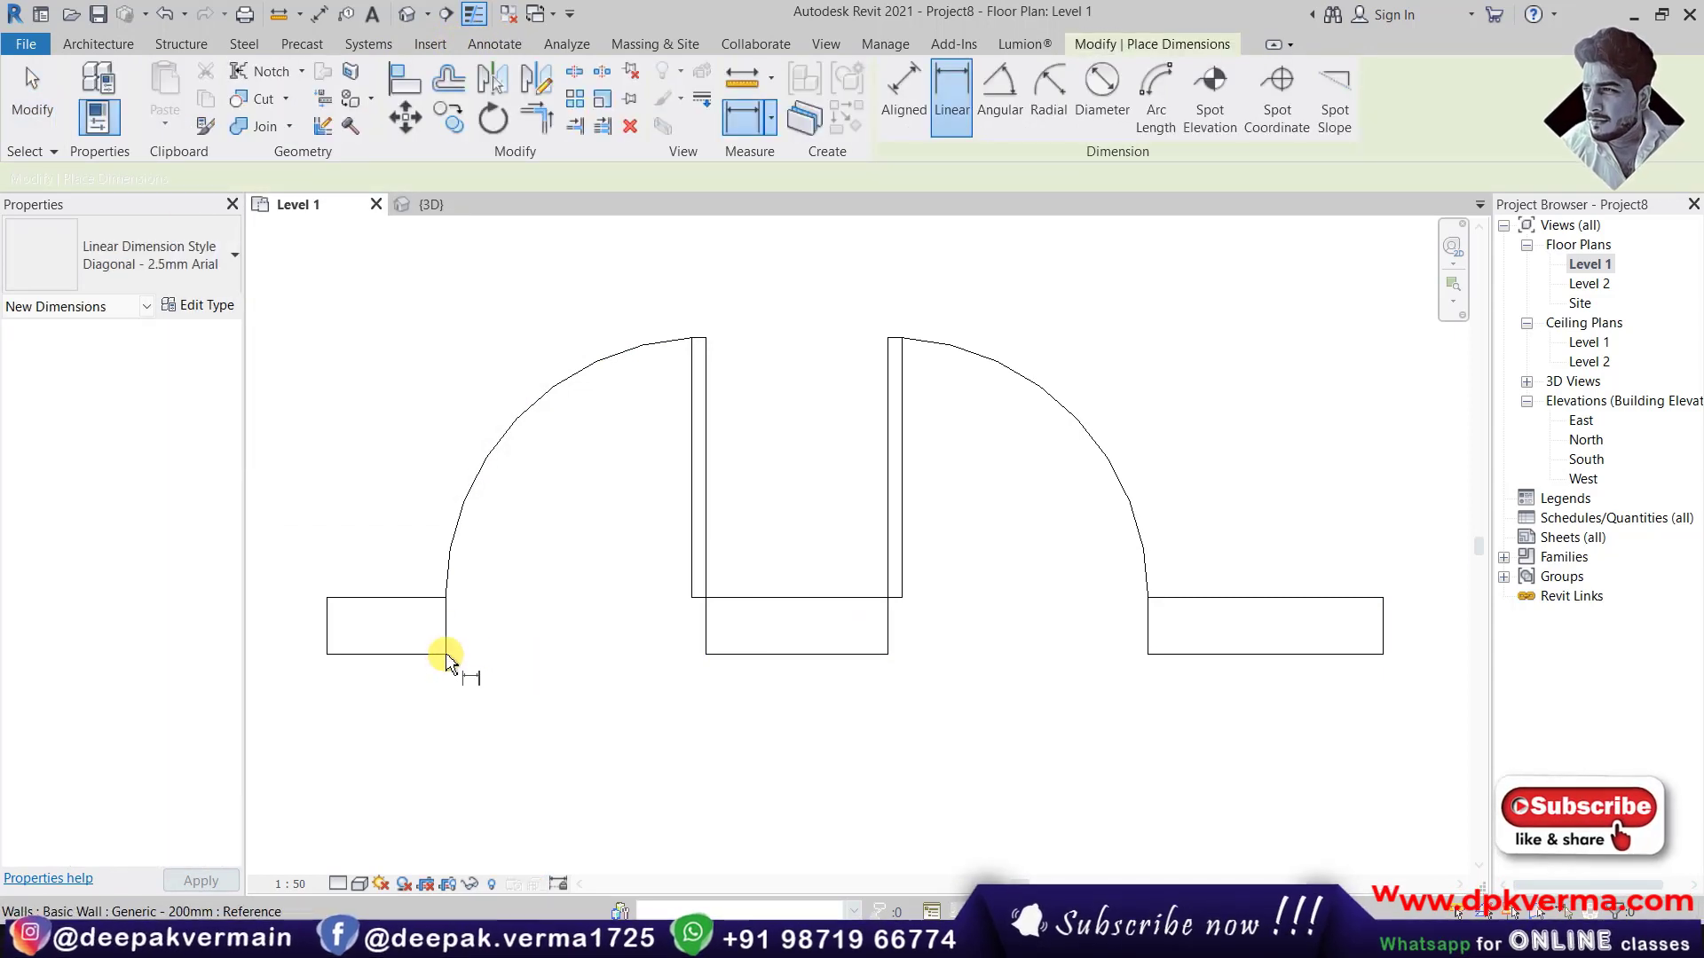
pyautogui.click(446, 658)
pyautogui.click(707, 659)
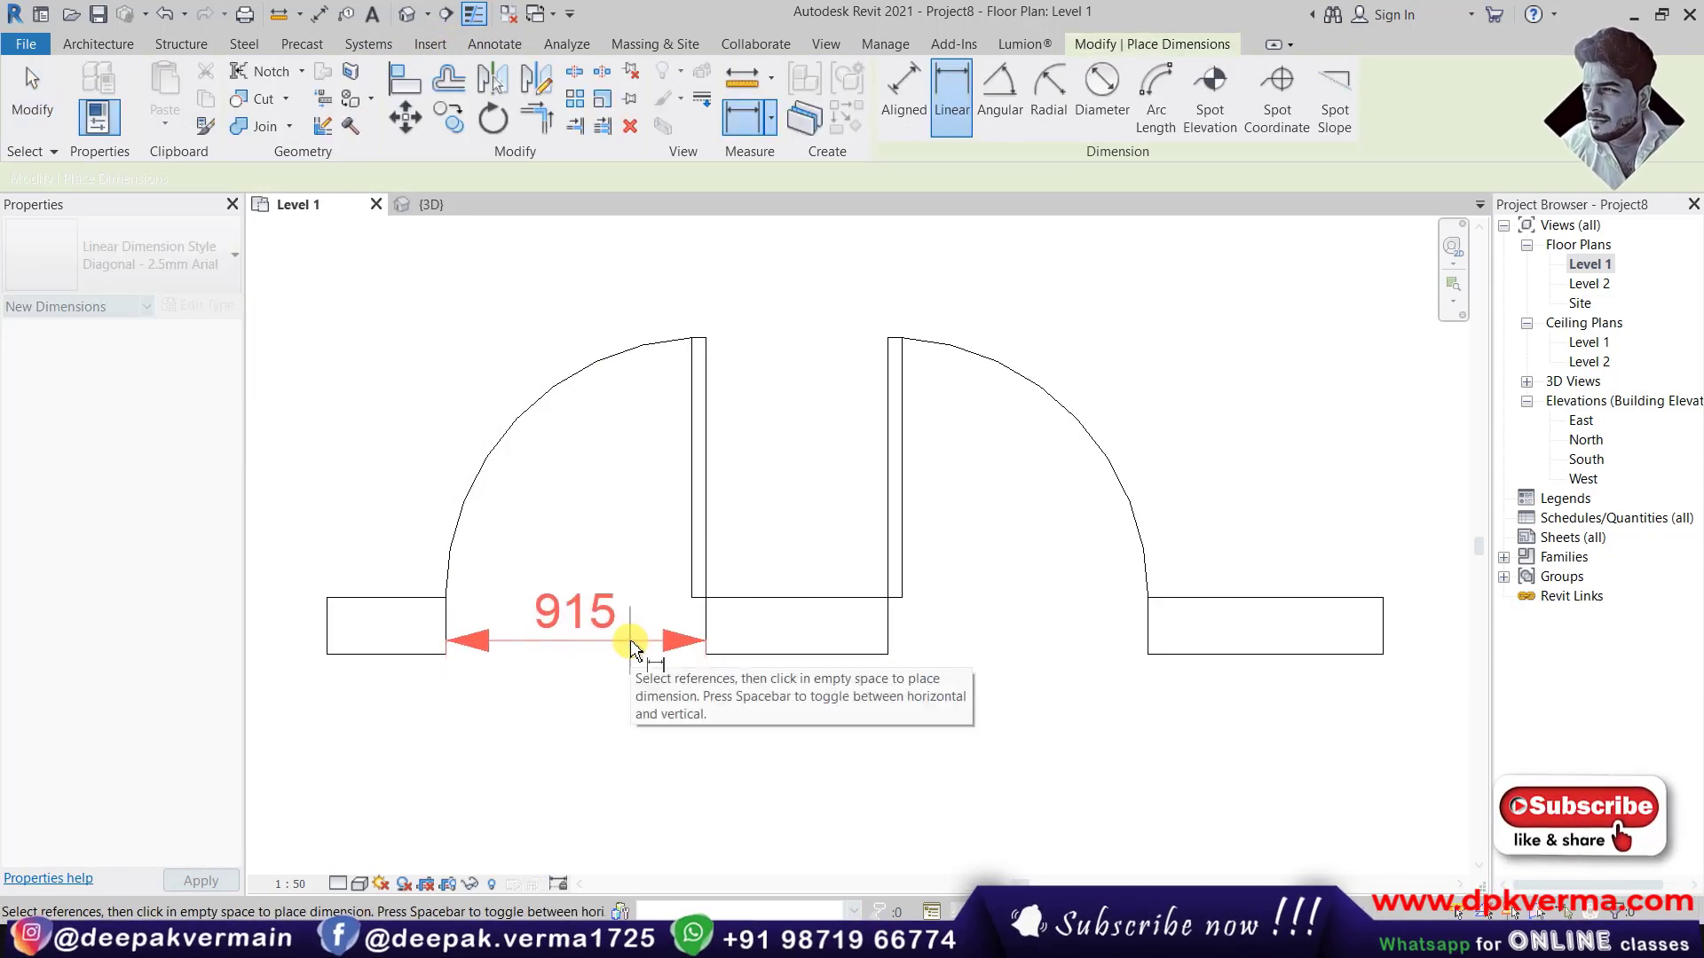
pyautogui.click(635, 643)
pyautogui.scroll(1, 895, 661)
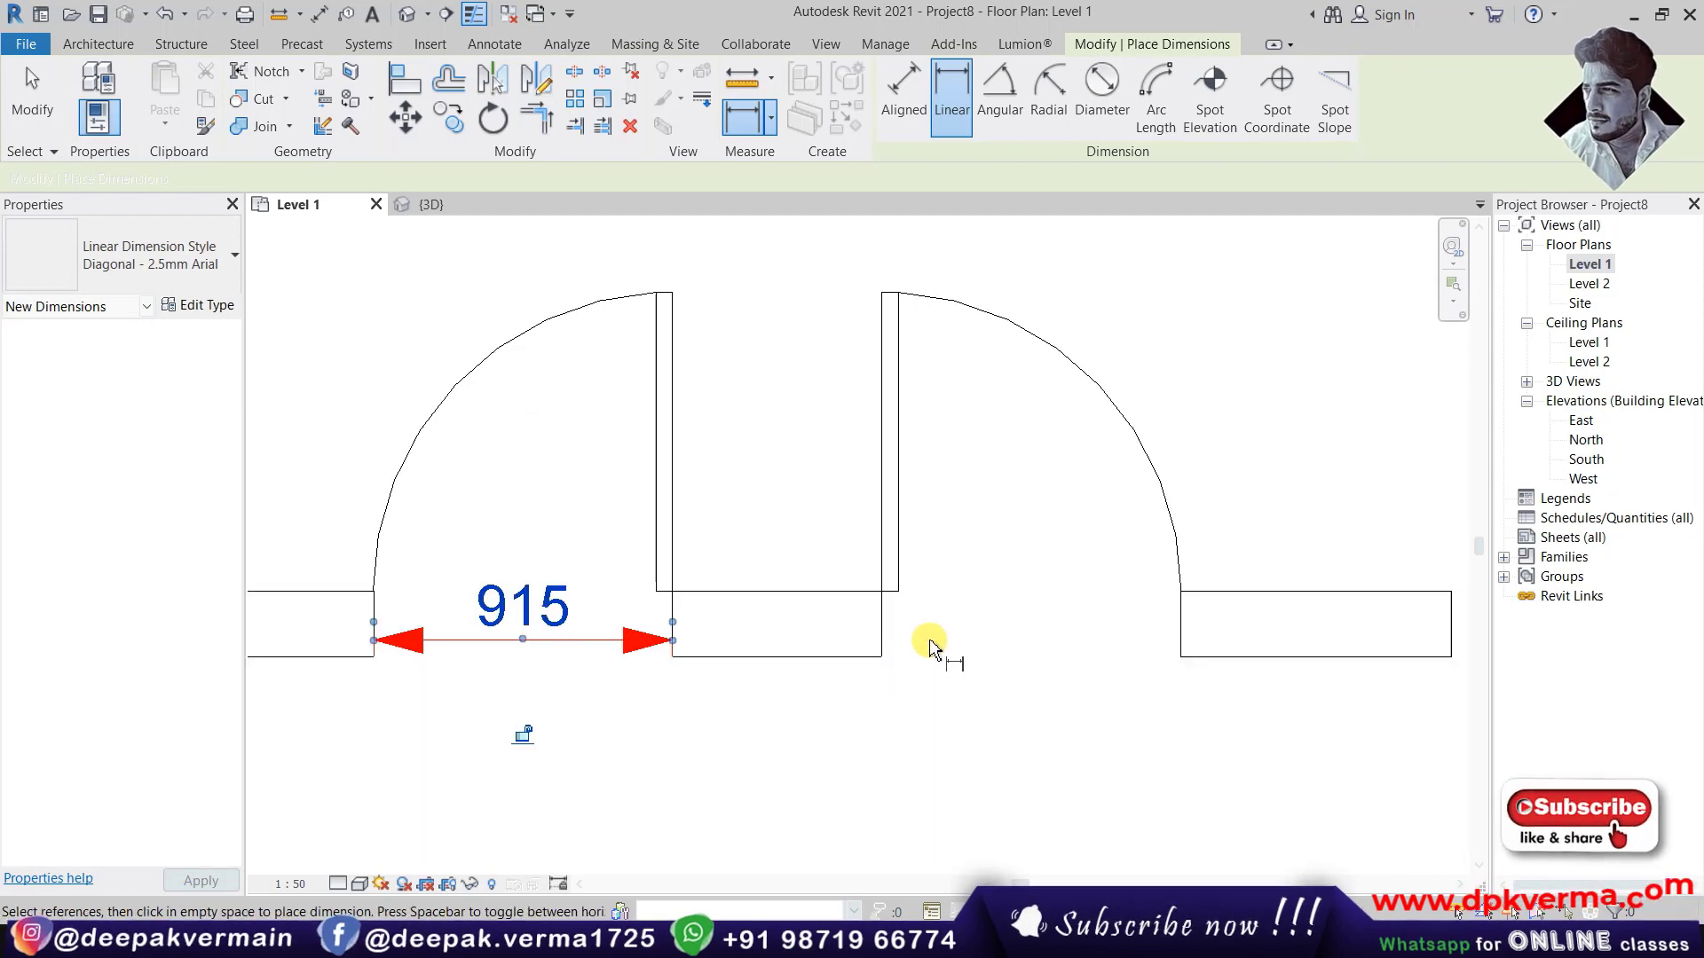
pyautogui.press('Escape')
pyautogui.press('Escape')
# Step: Change the right door to the 900 x 2000mm exterior type and test its swing flip
pyautogui.click(874, 353)
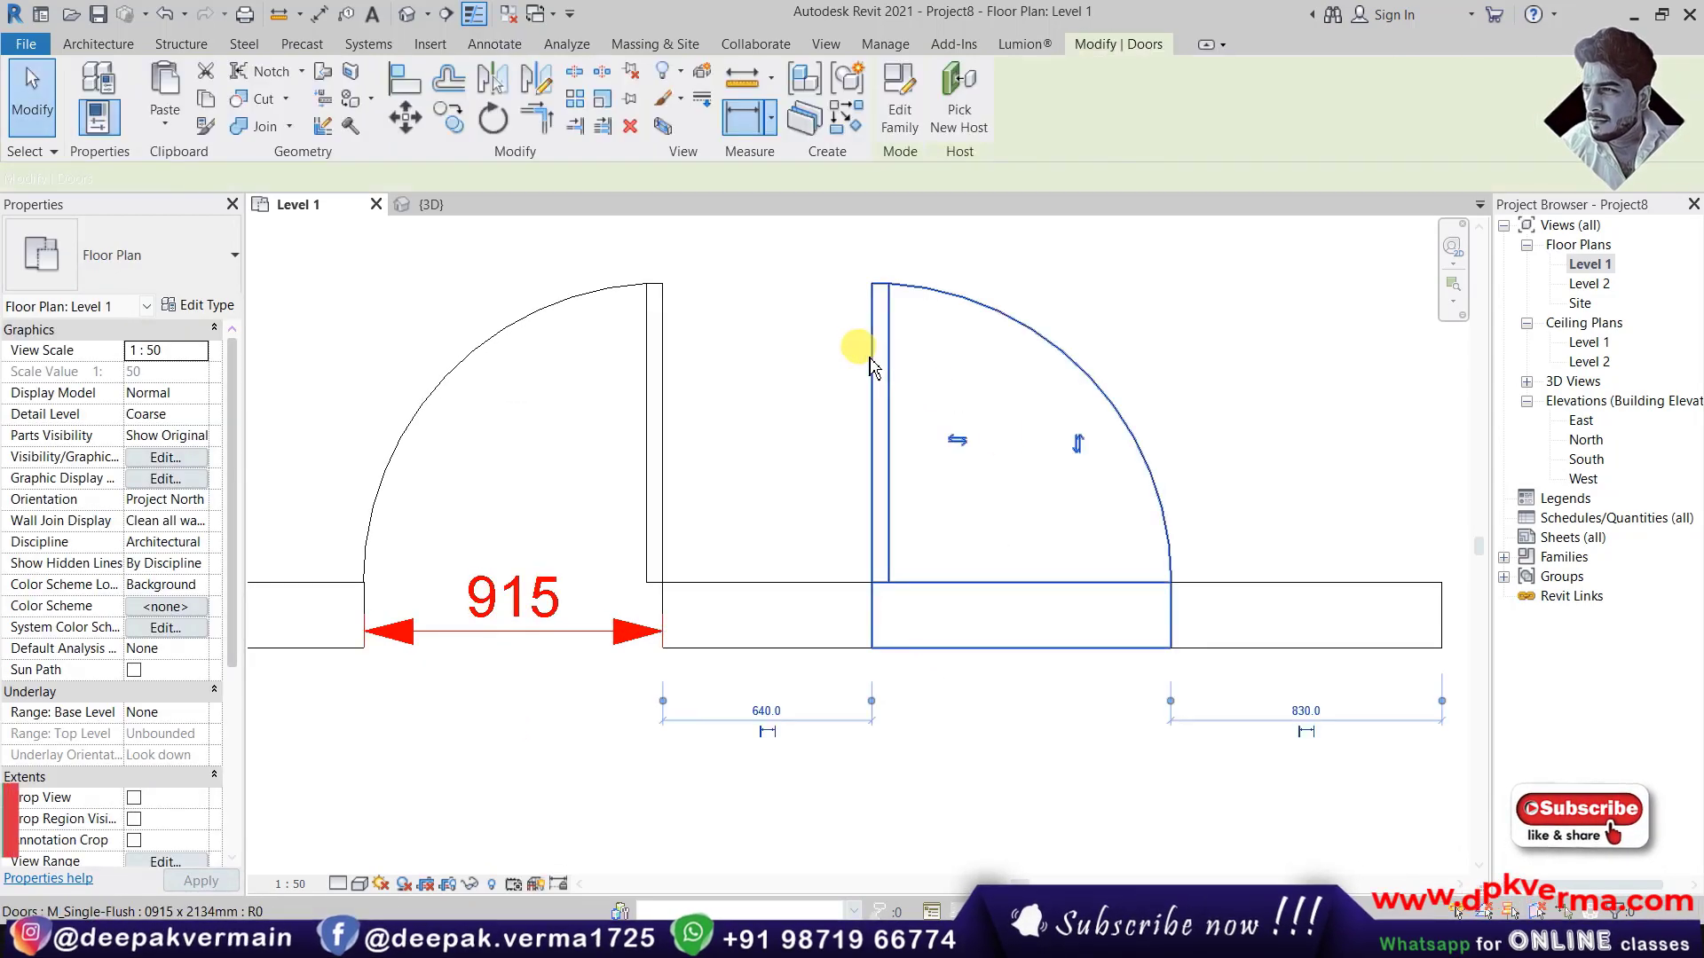
pyautogui.click(133, 258)
pyautogui.click(103, 378)
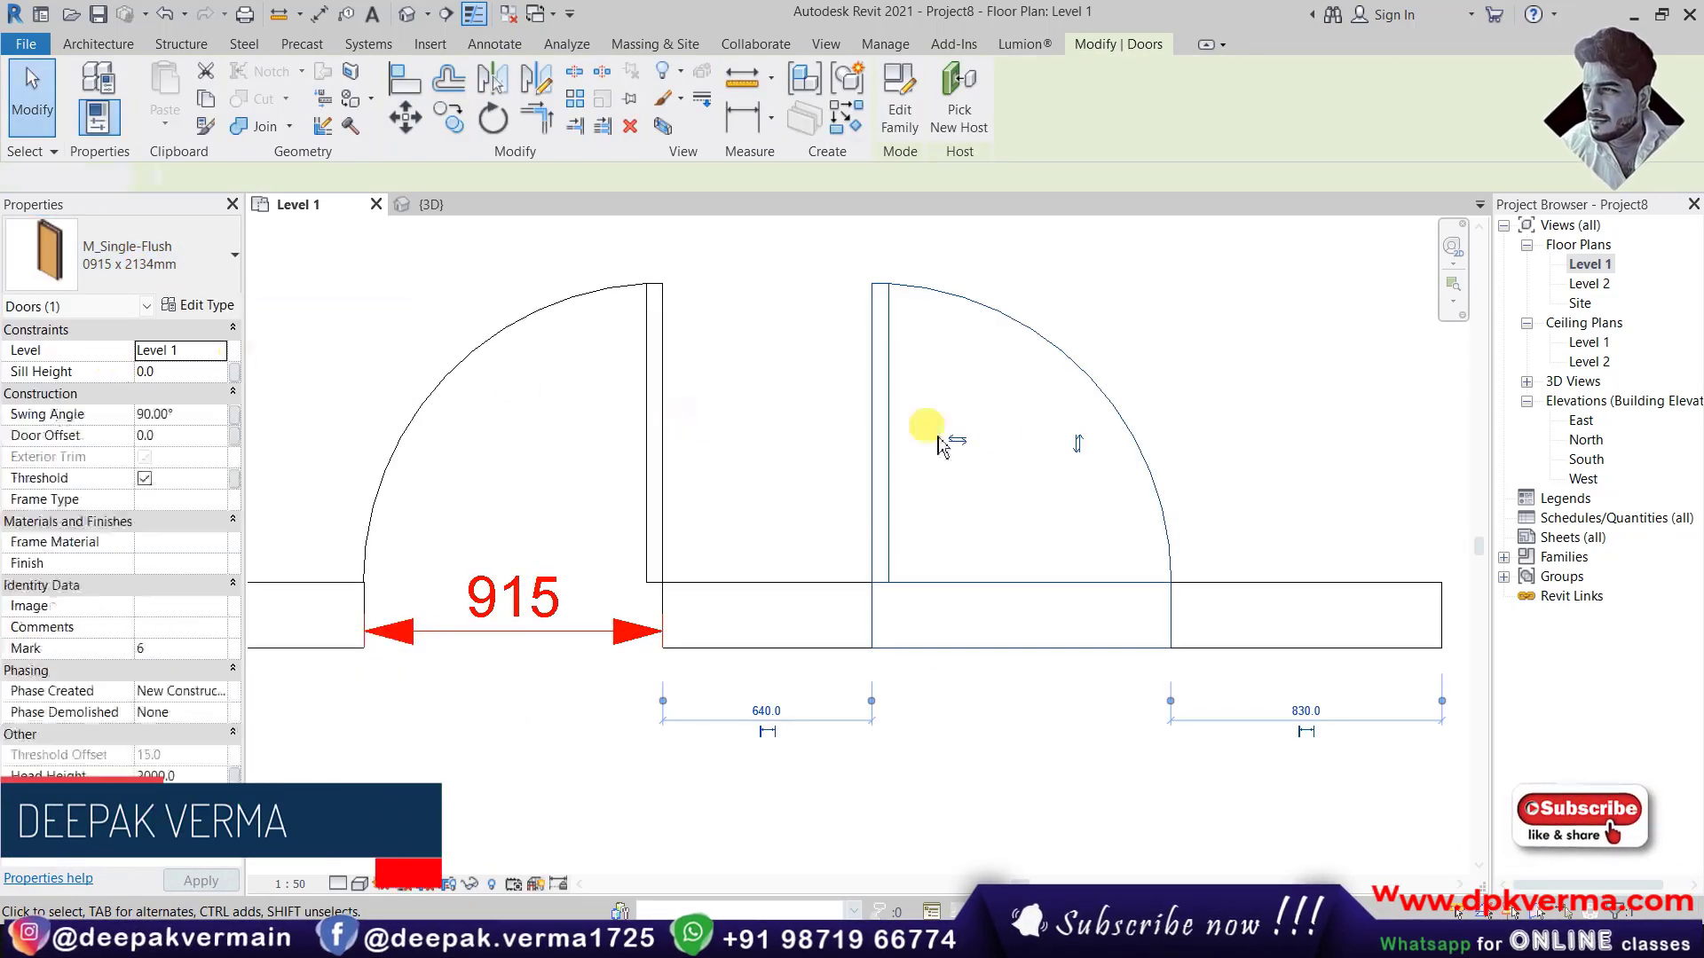
pyautogui.click(1189, 462)
pyautogui.click(1153, 443)
pyautogui.press('space')
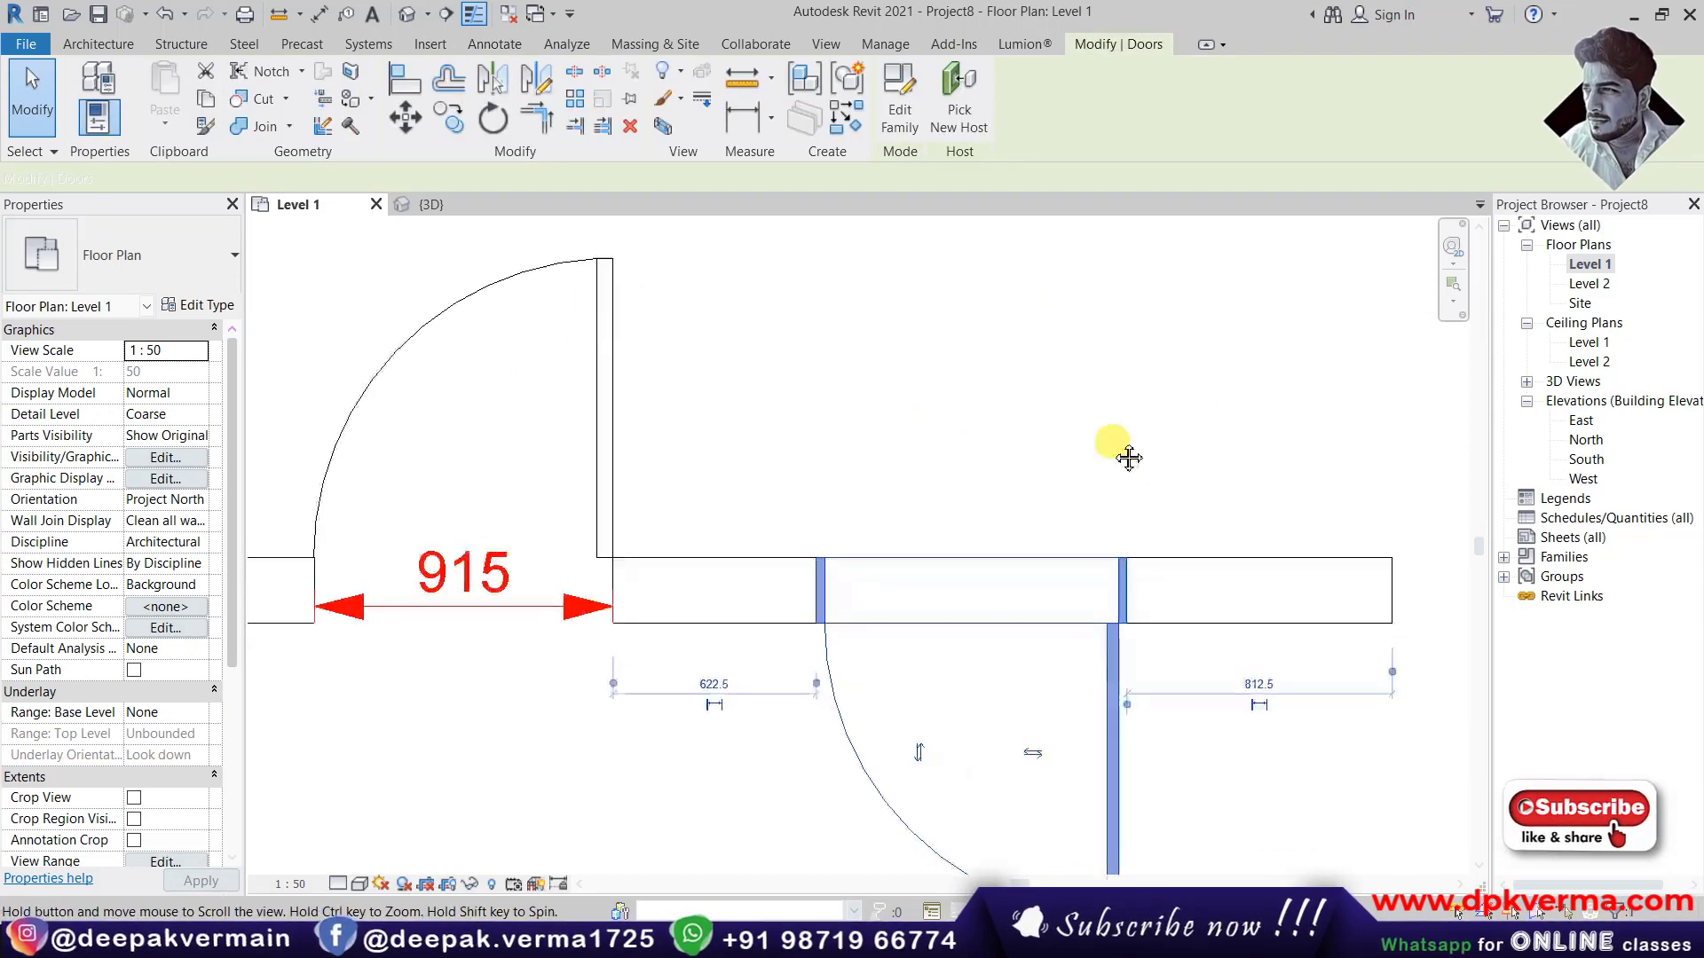
pyautogui.press('space')
pyautogui.click(799, 636)
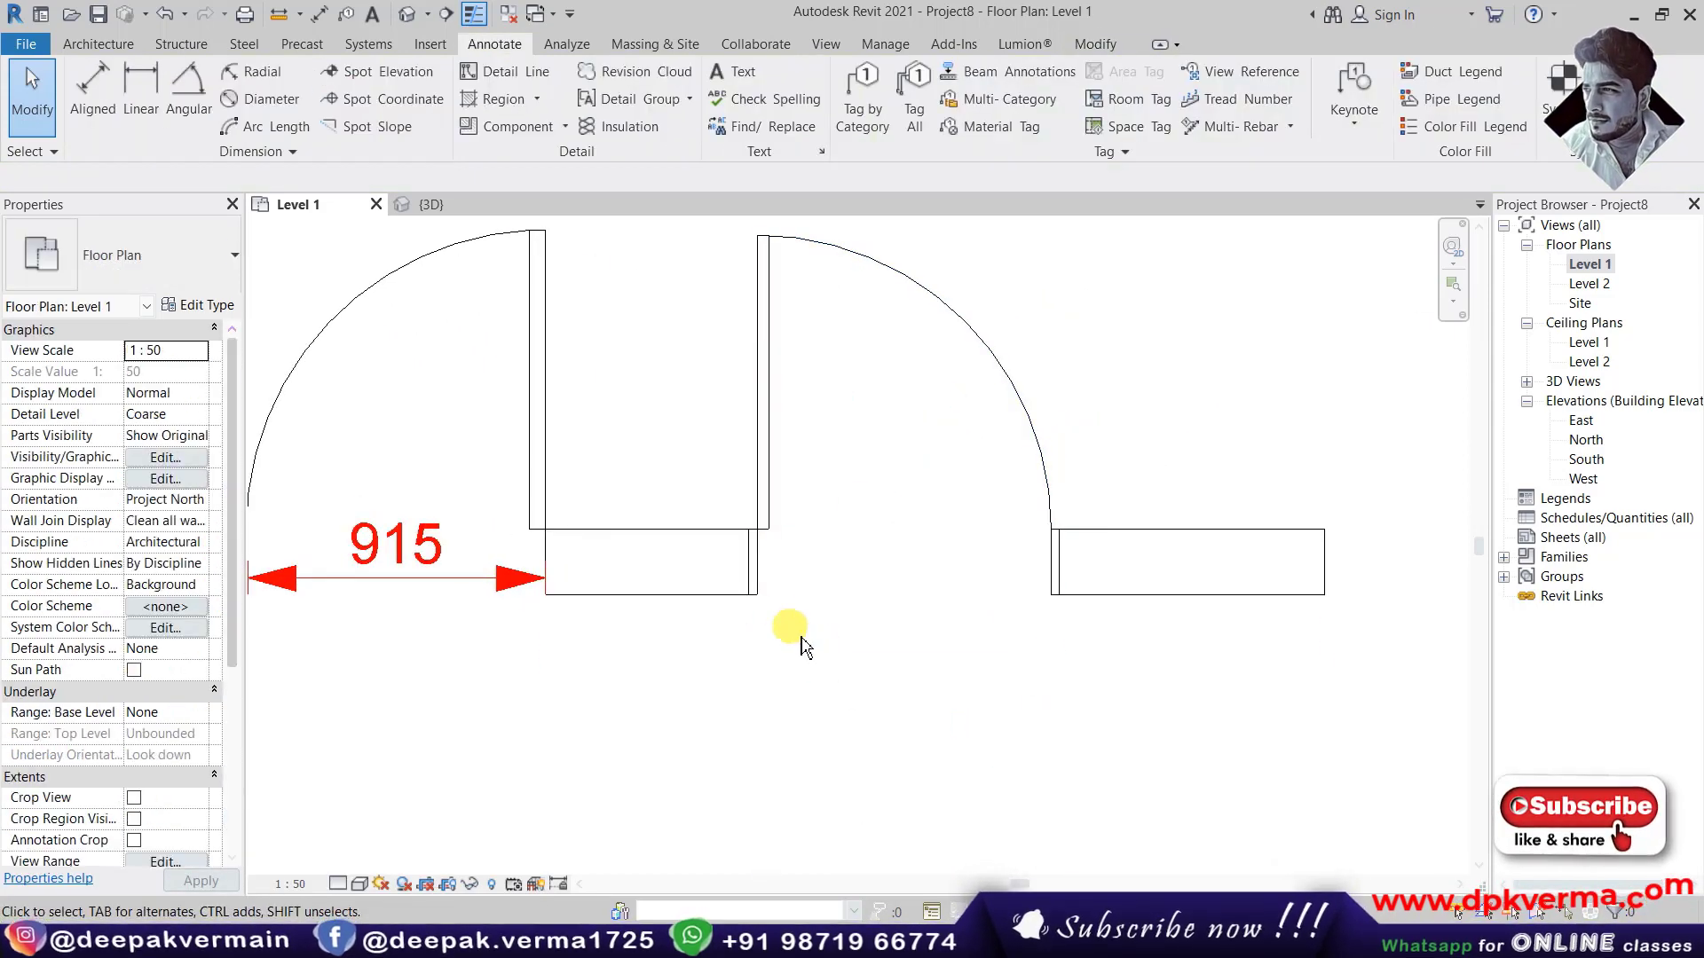
pyautogui.scroll(2, 730, 563)
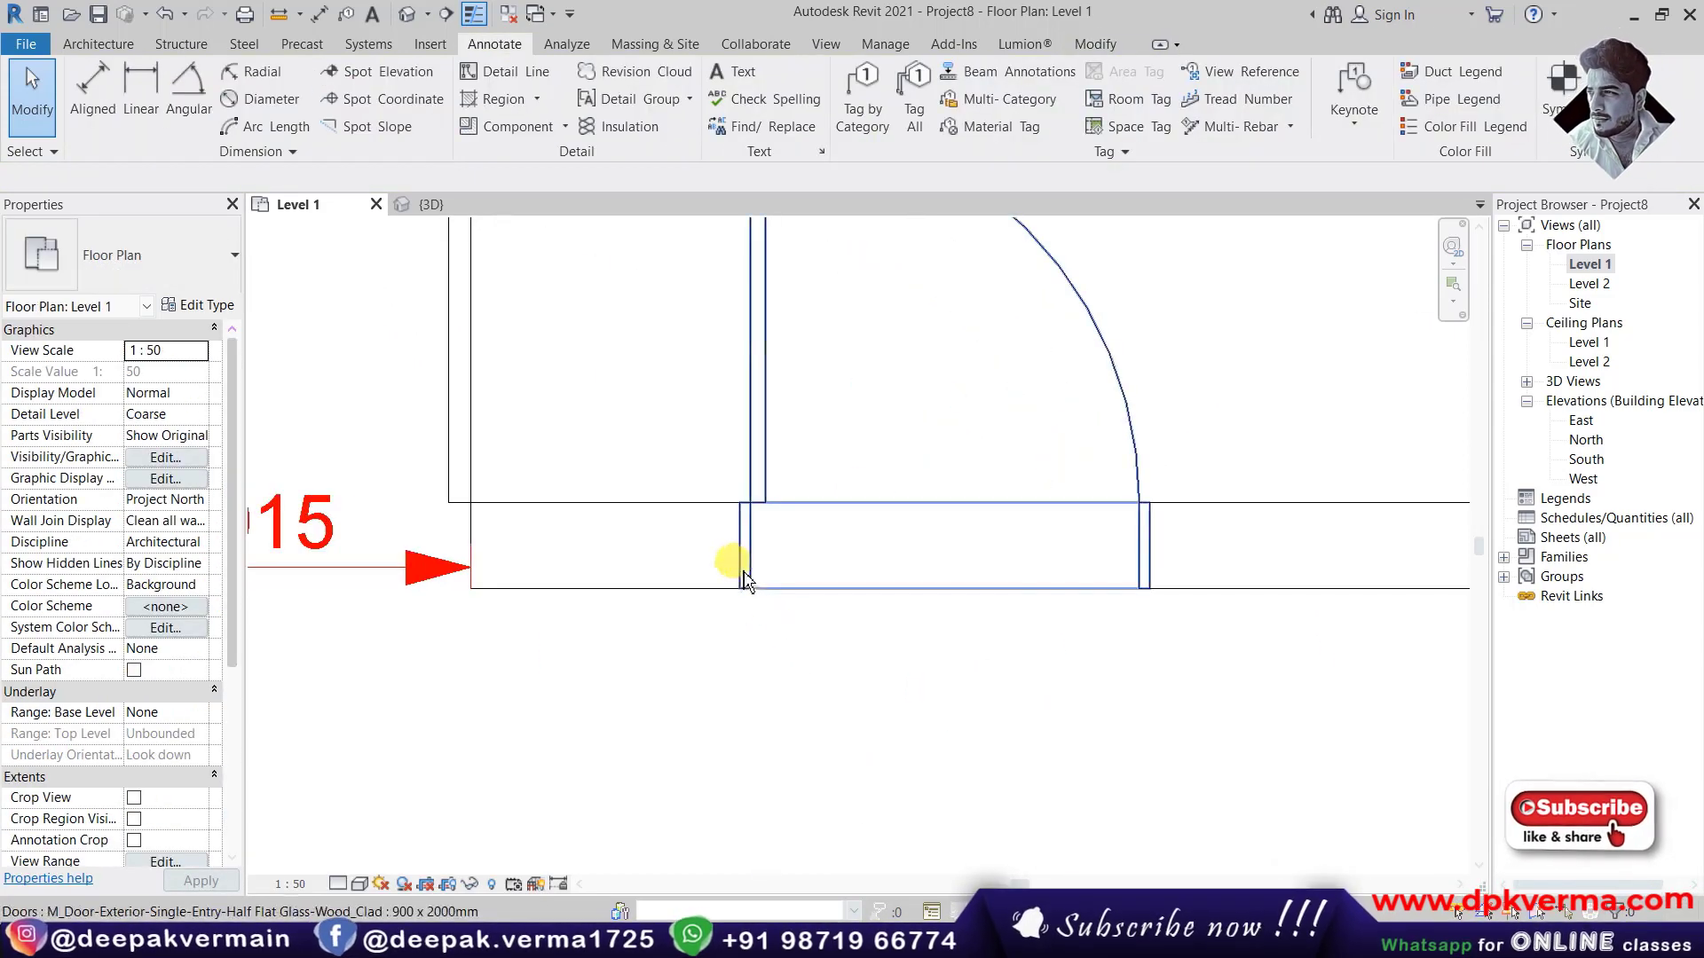
# Step: Dimension the glazed door's 900 width and its 950 rough opening width
pyautogui.click(140, 89)
pyautogui.scroll(2, 824, 566)
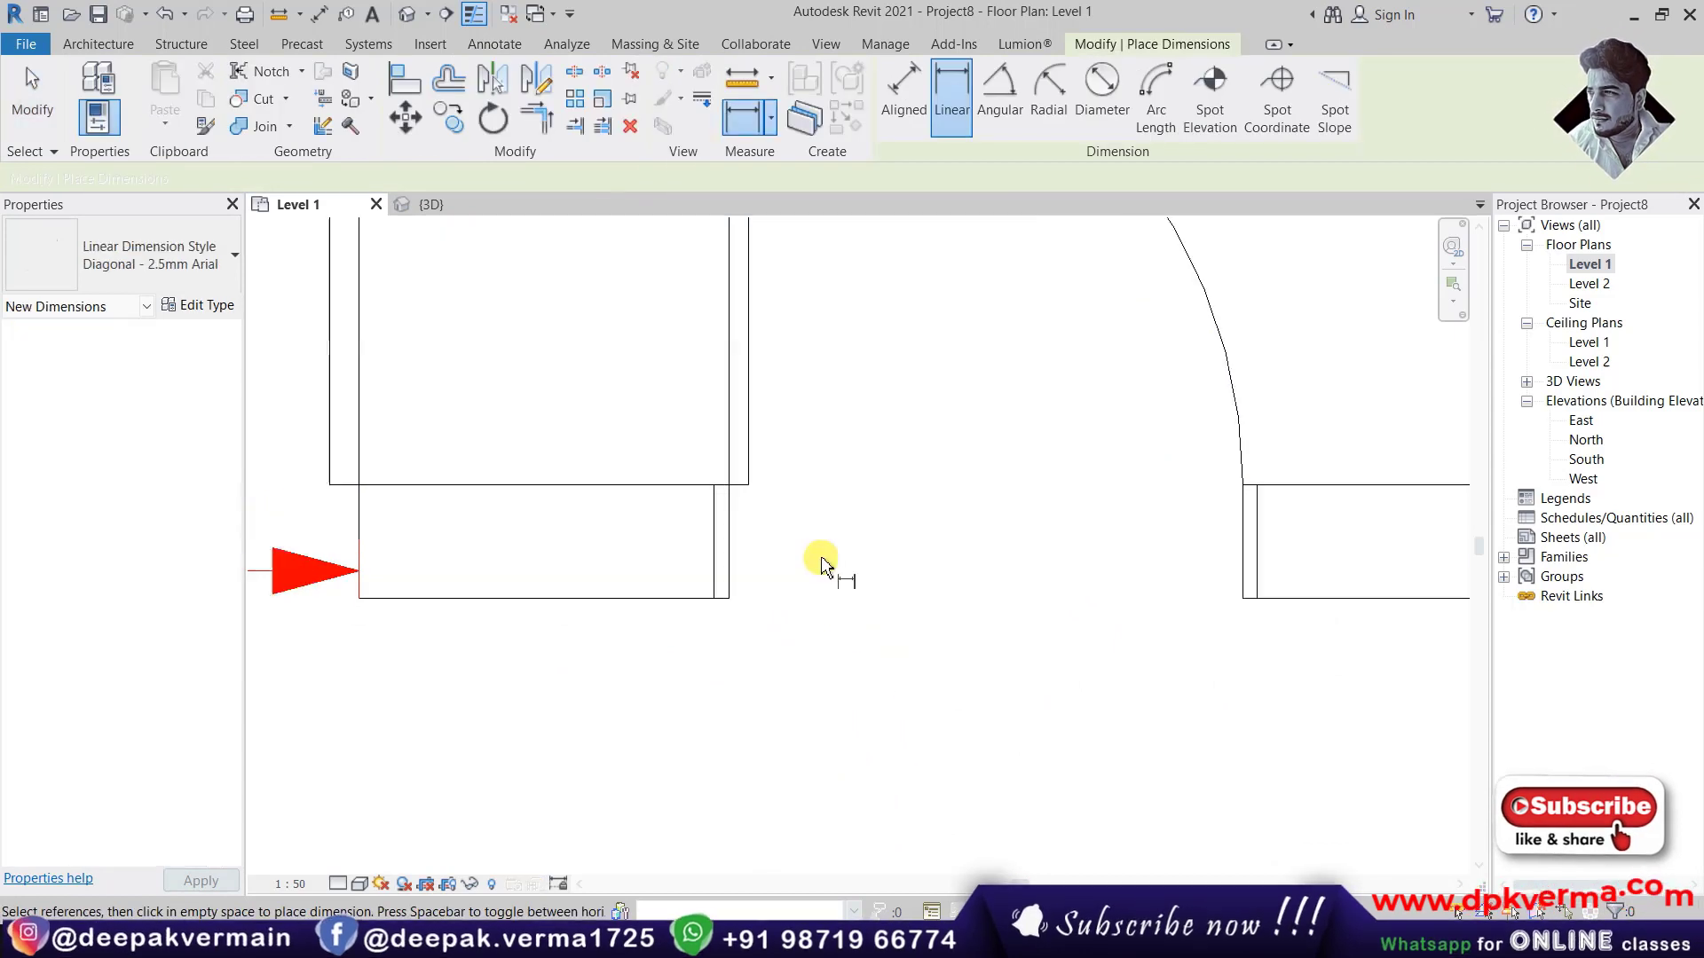
pyautogui.click(723, 493)
pyautogui.click(1244, 485)
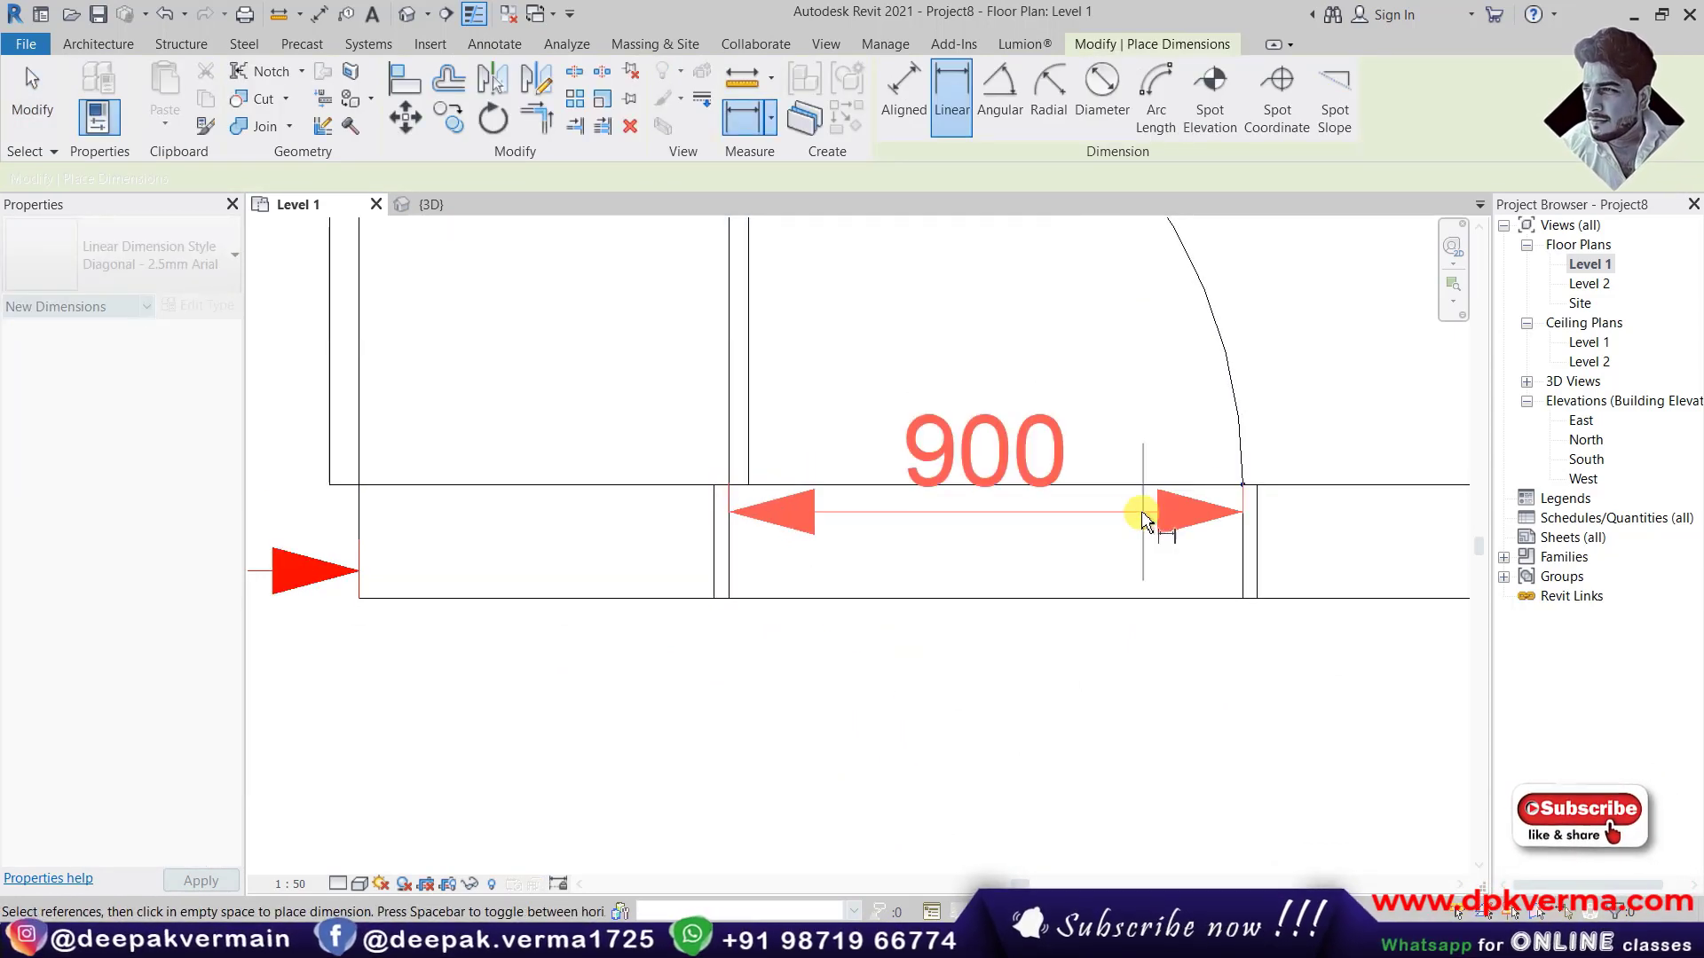
pyautogui.click(1135, 516)
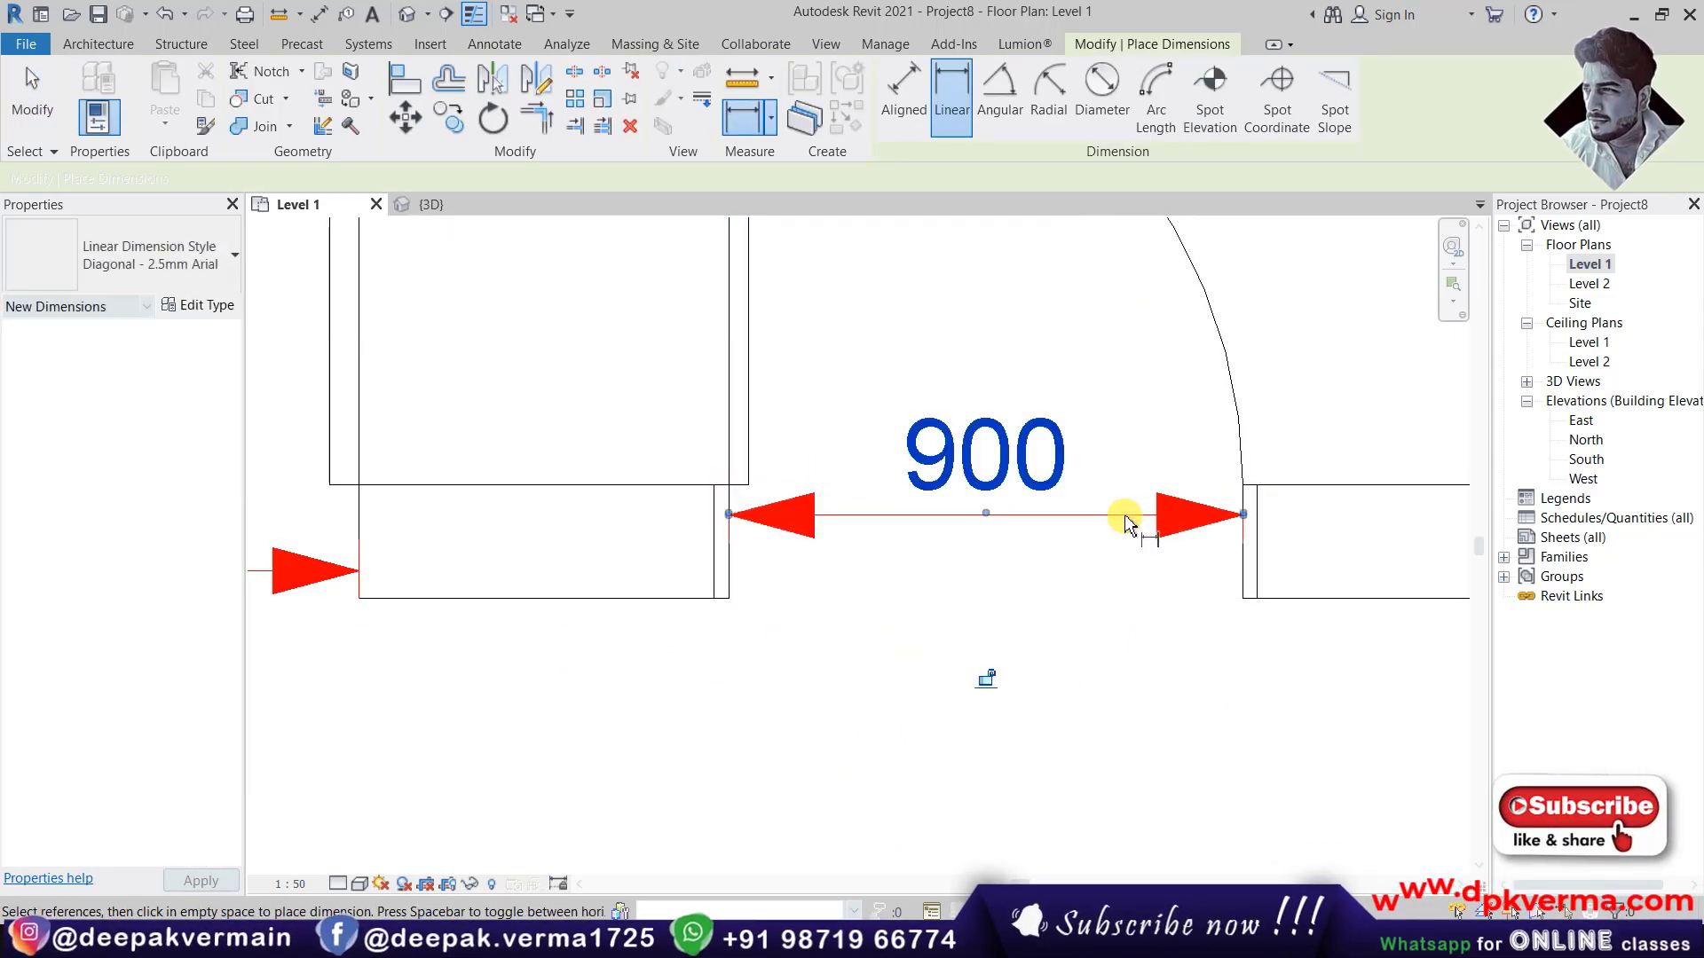
pyautogui.click(712, 611)
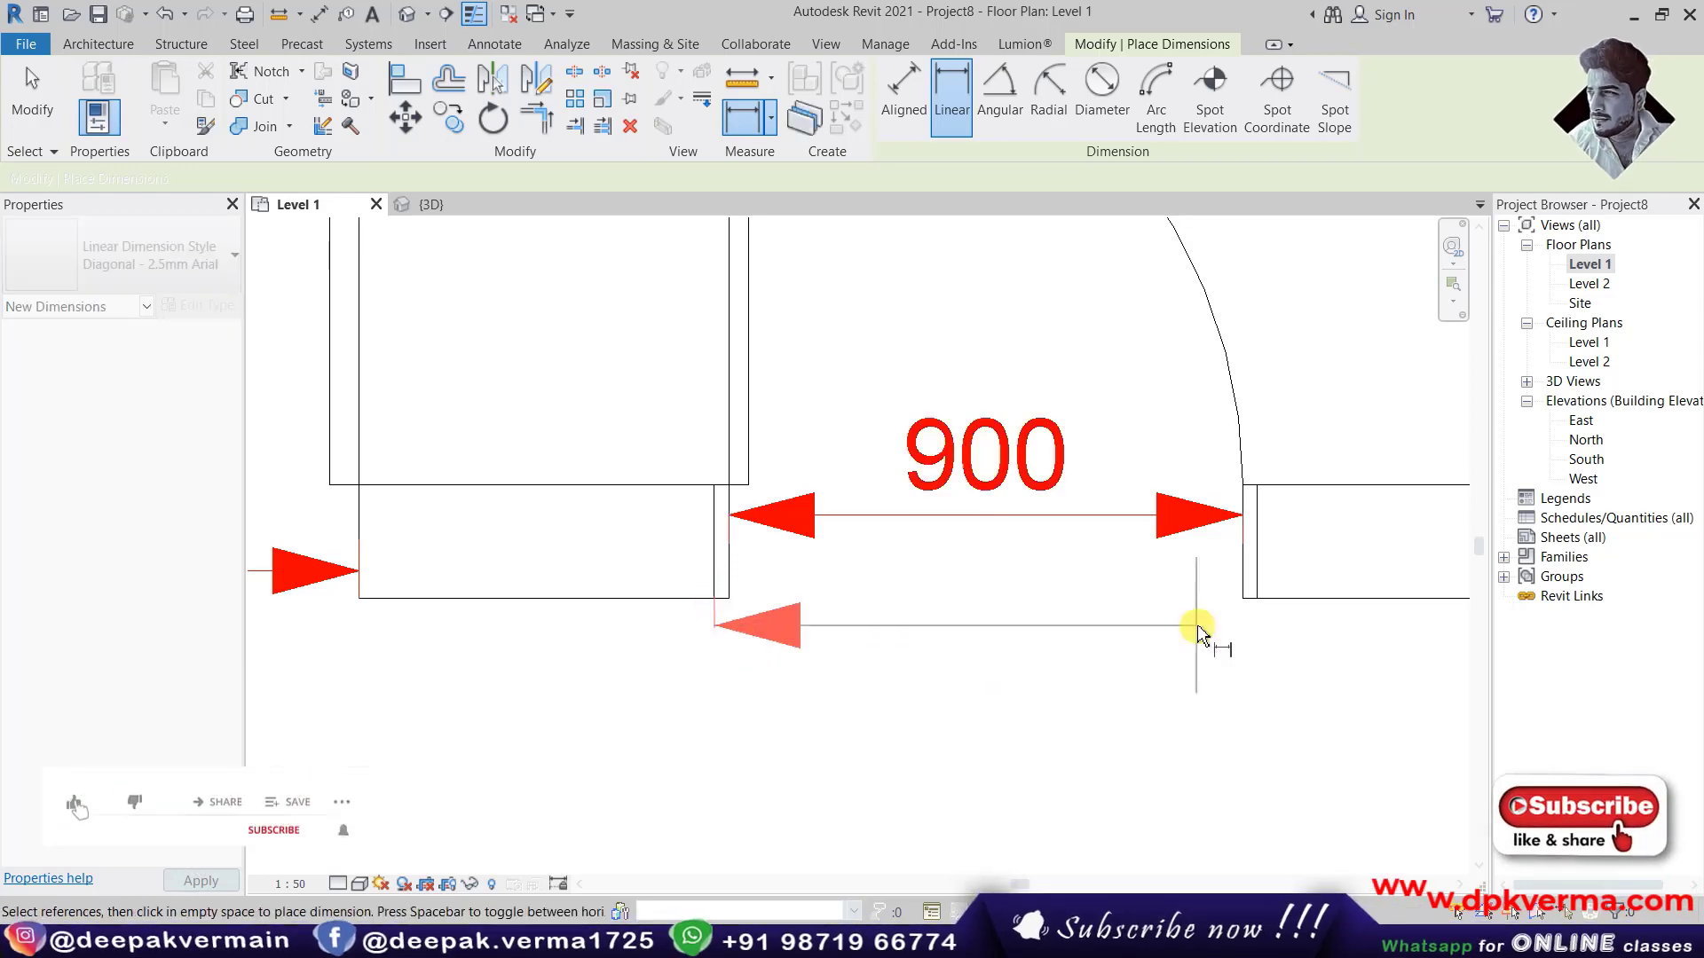
pyautogui.click(1259, 609)
pyautogui.click(1217, 732)
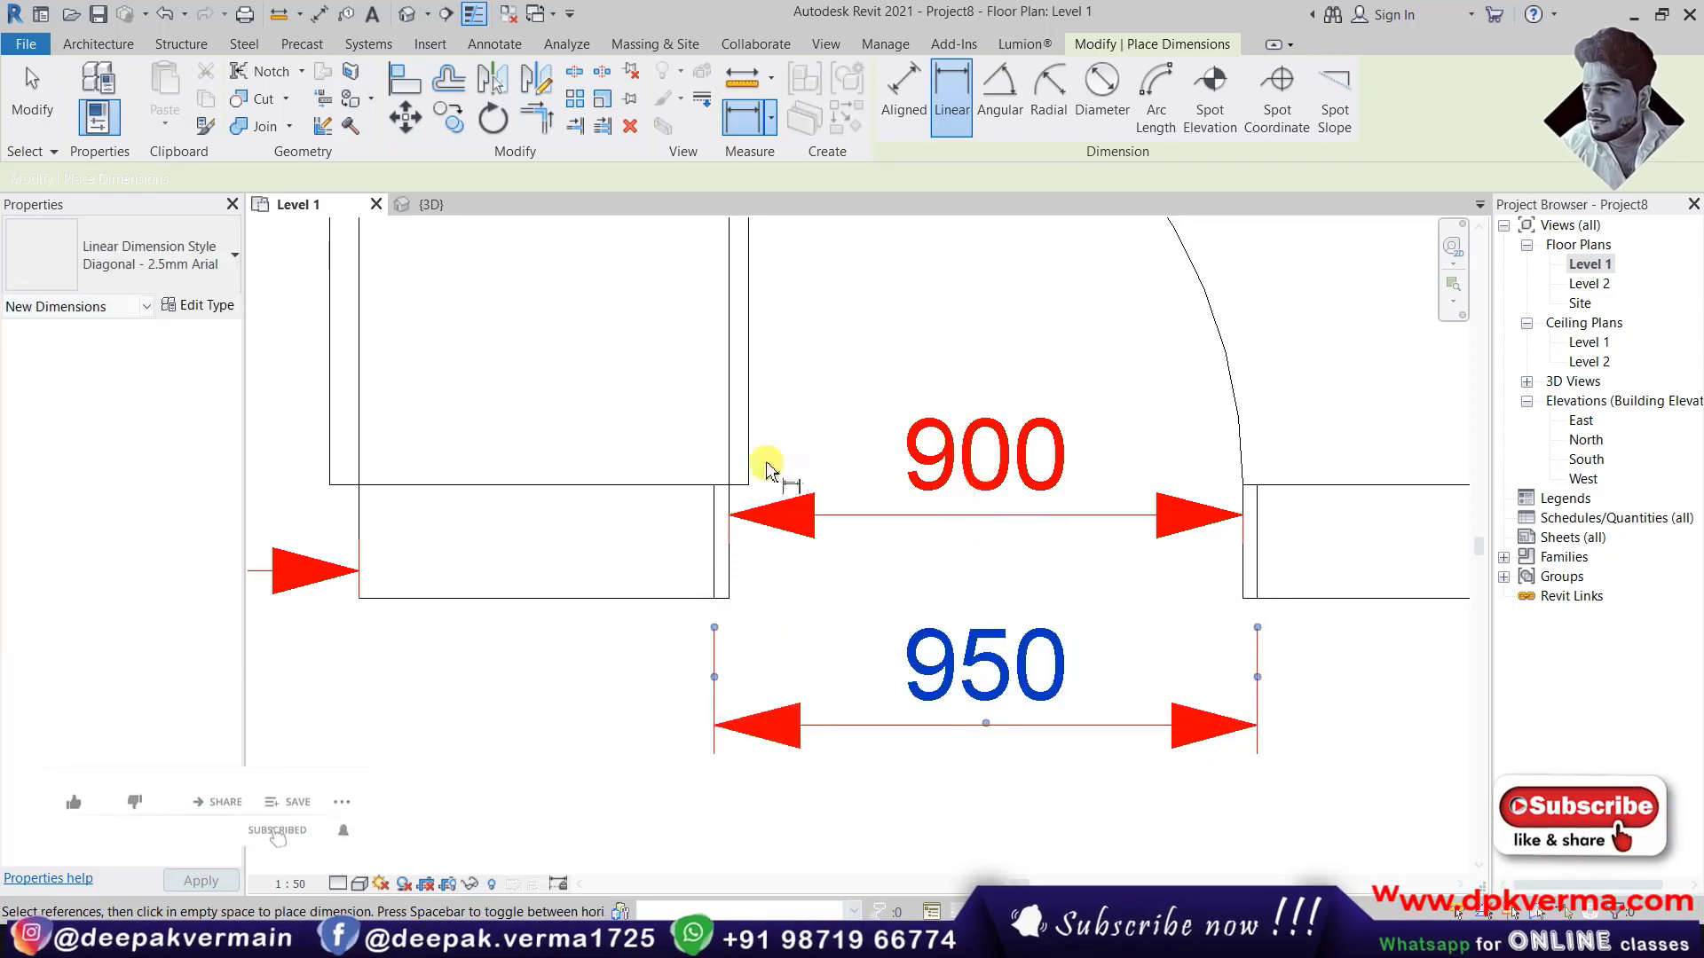
# Step: Add the two 25 gap dimensions on the door's left and right sides
pyautogui.click(723, 484)
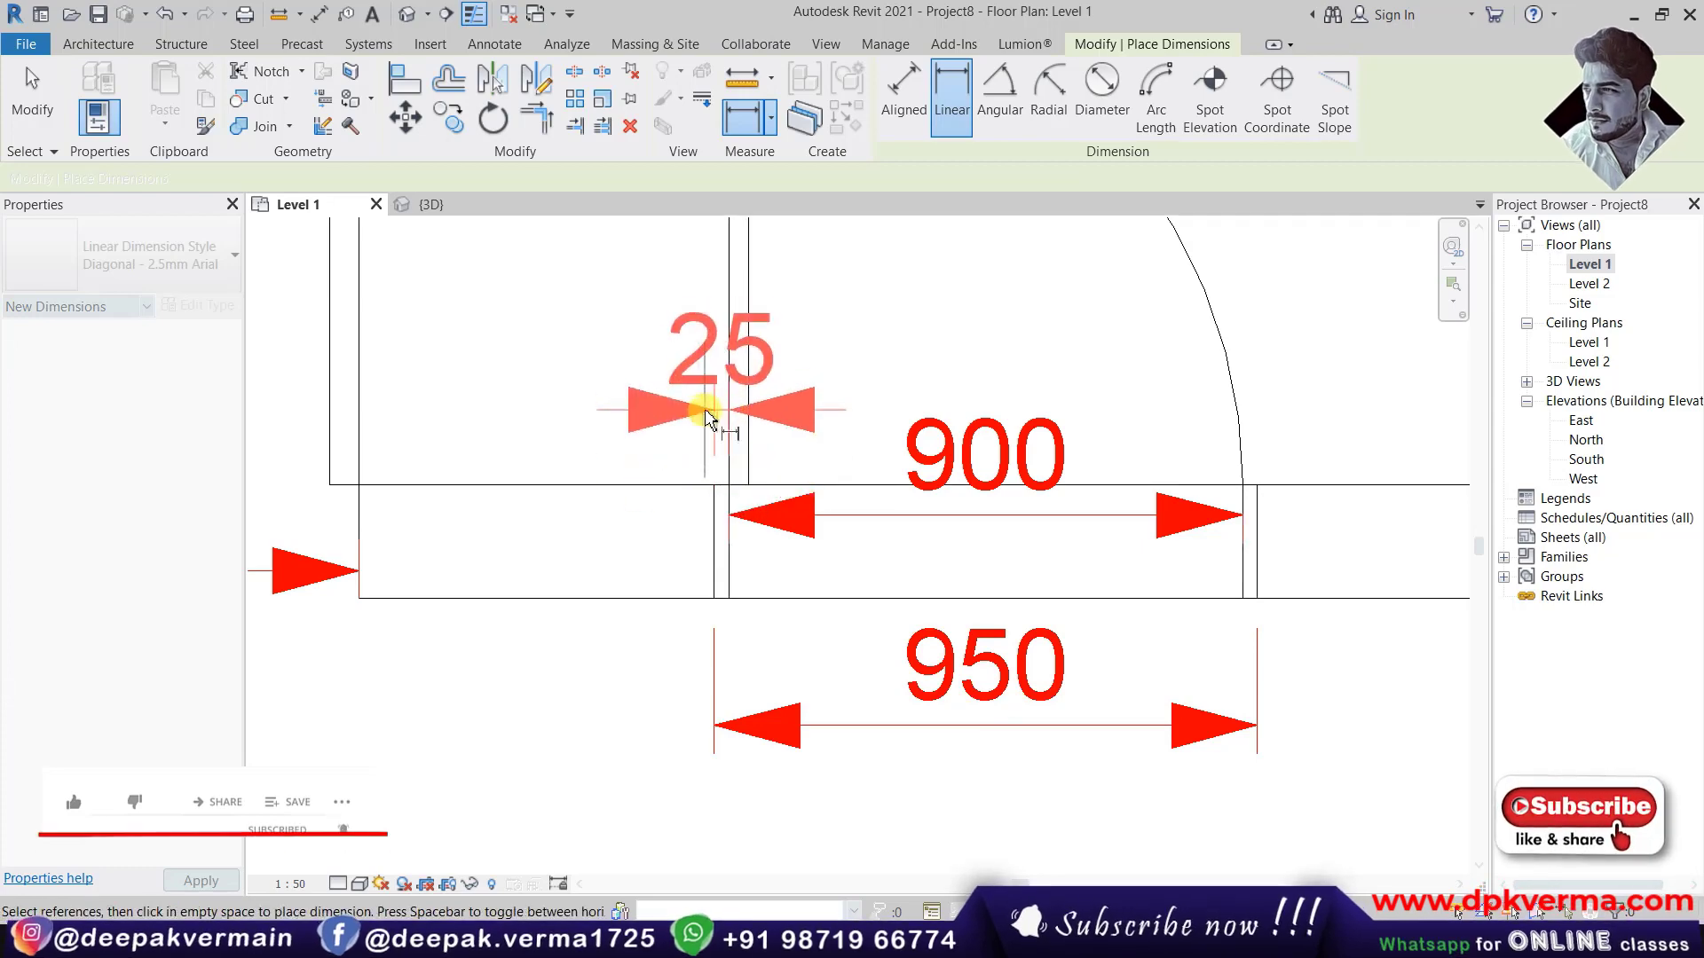
pyautogui.click(712, 413)
pyautogui.click(1256, 486)
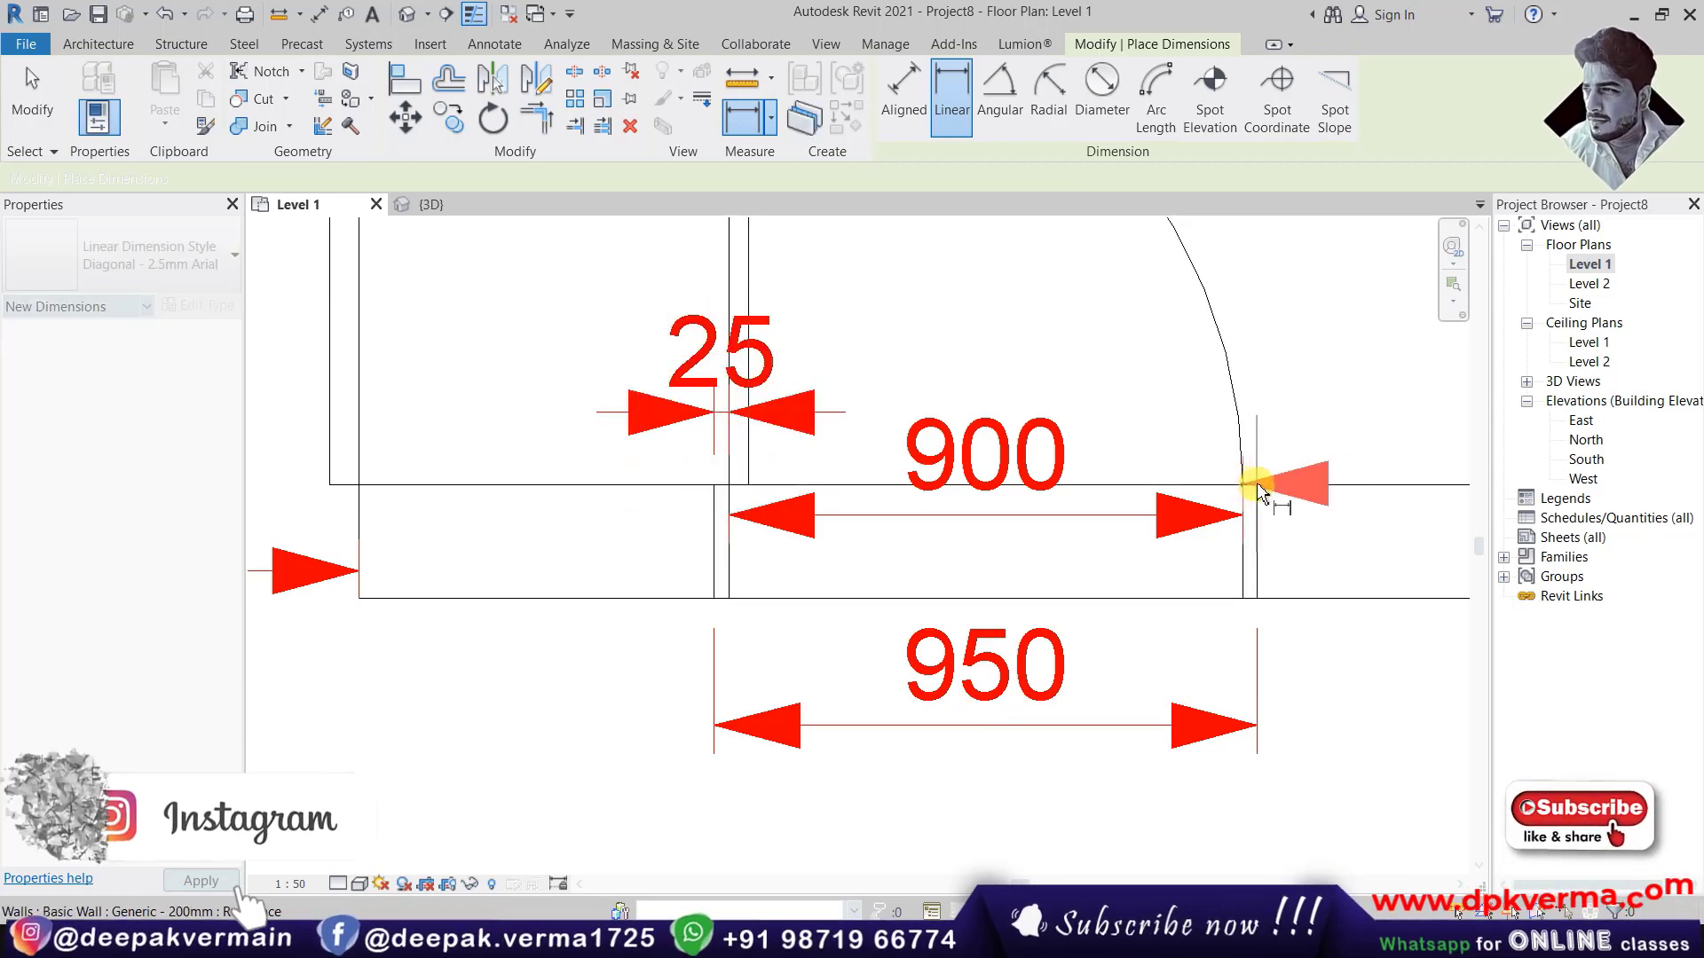
pyautogui.click(1253, 404)
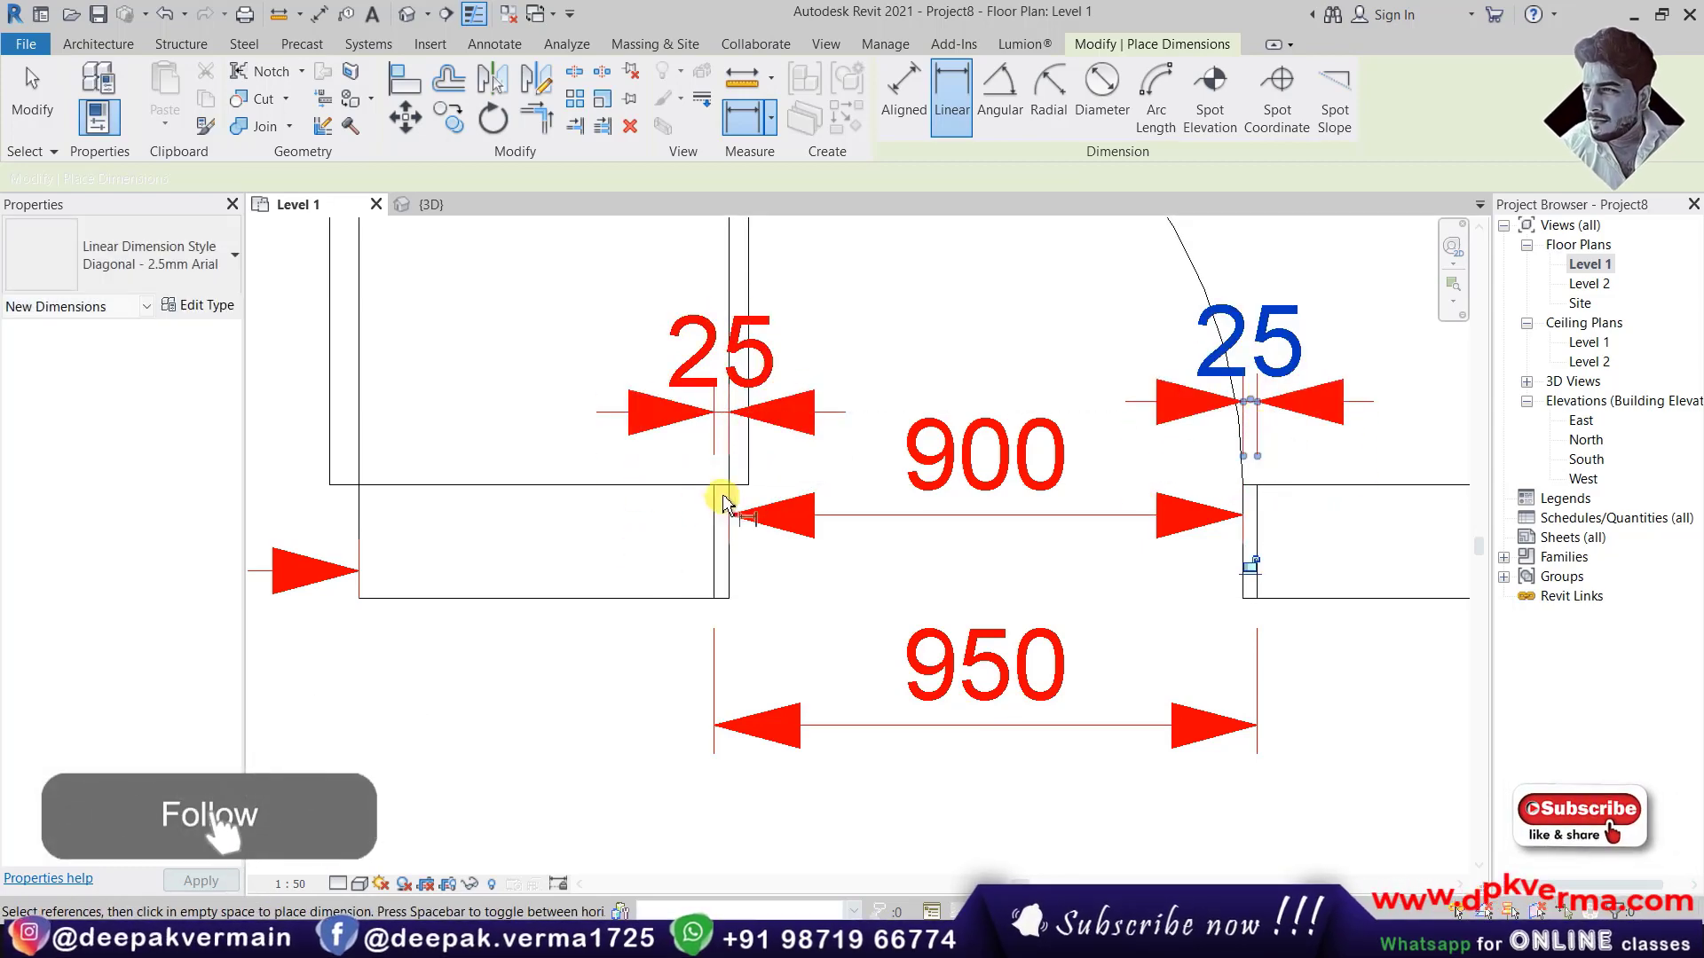
pyautogui.scroll(-1, 762, 494)
pyautogui.scroll(-1, 845, 540)
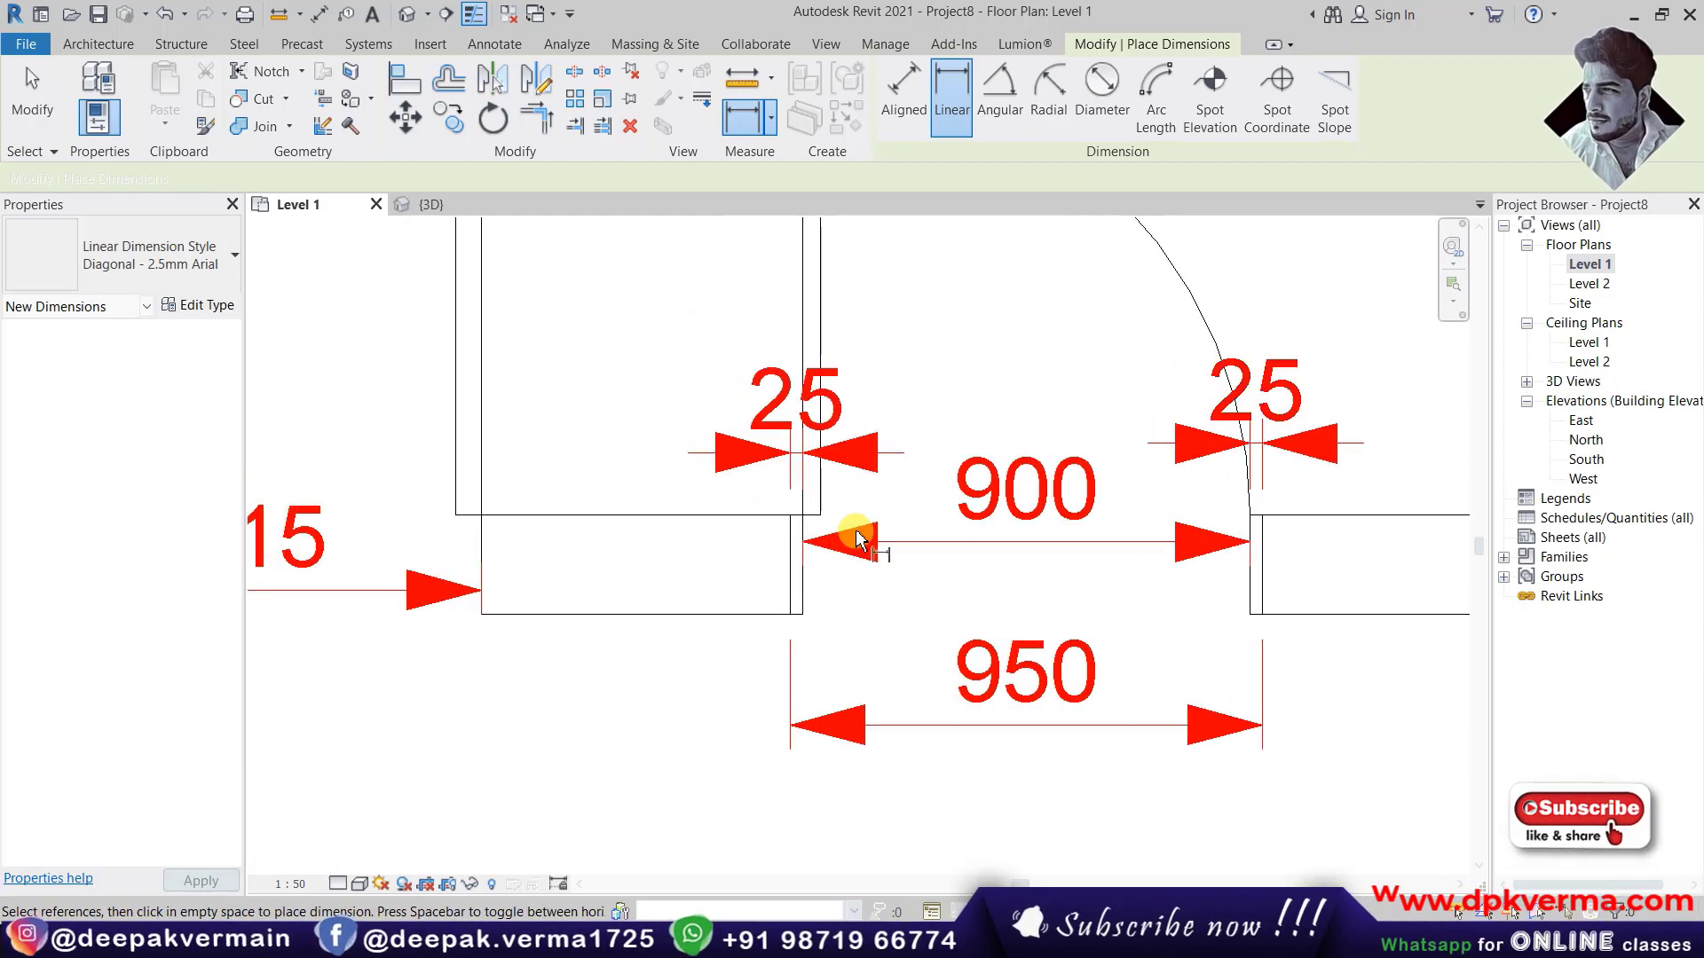
pyautogui.press('Escape')
pyautogui.press('Escape')
pyautogui.click(887, 539)
pyautogui.scroll(-1, 914, 408)
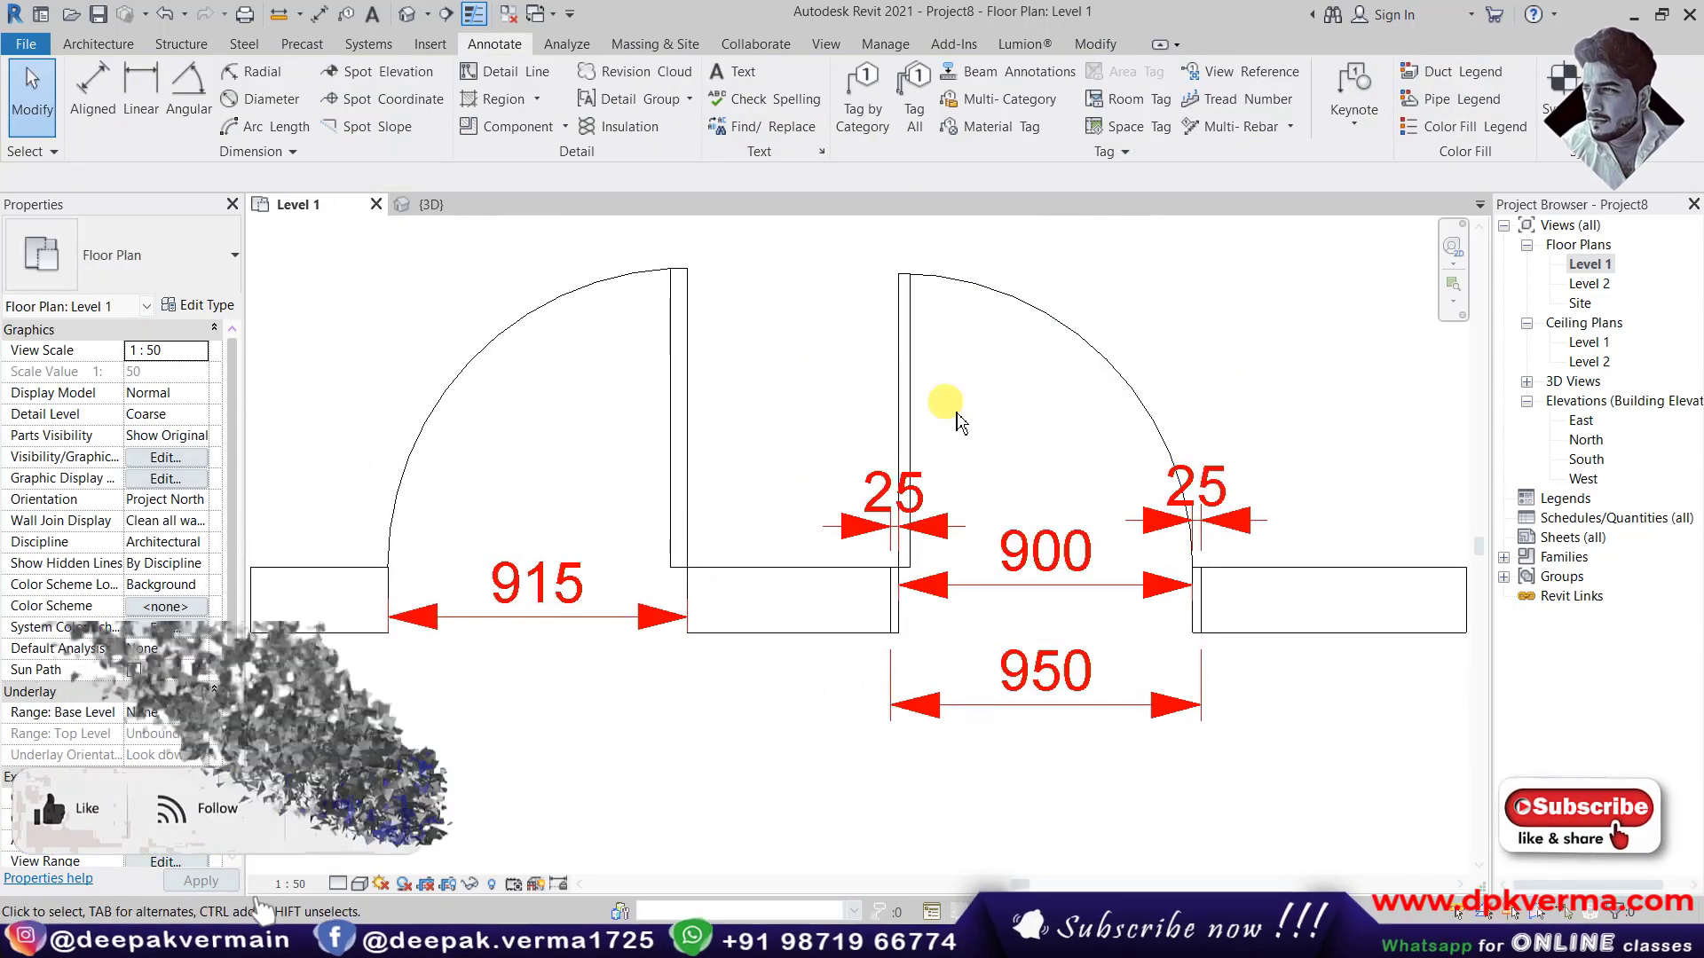
pyautogui.click(936, 283)
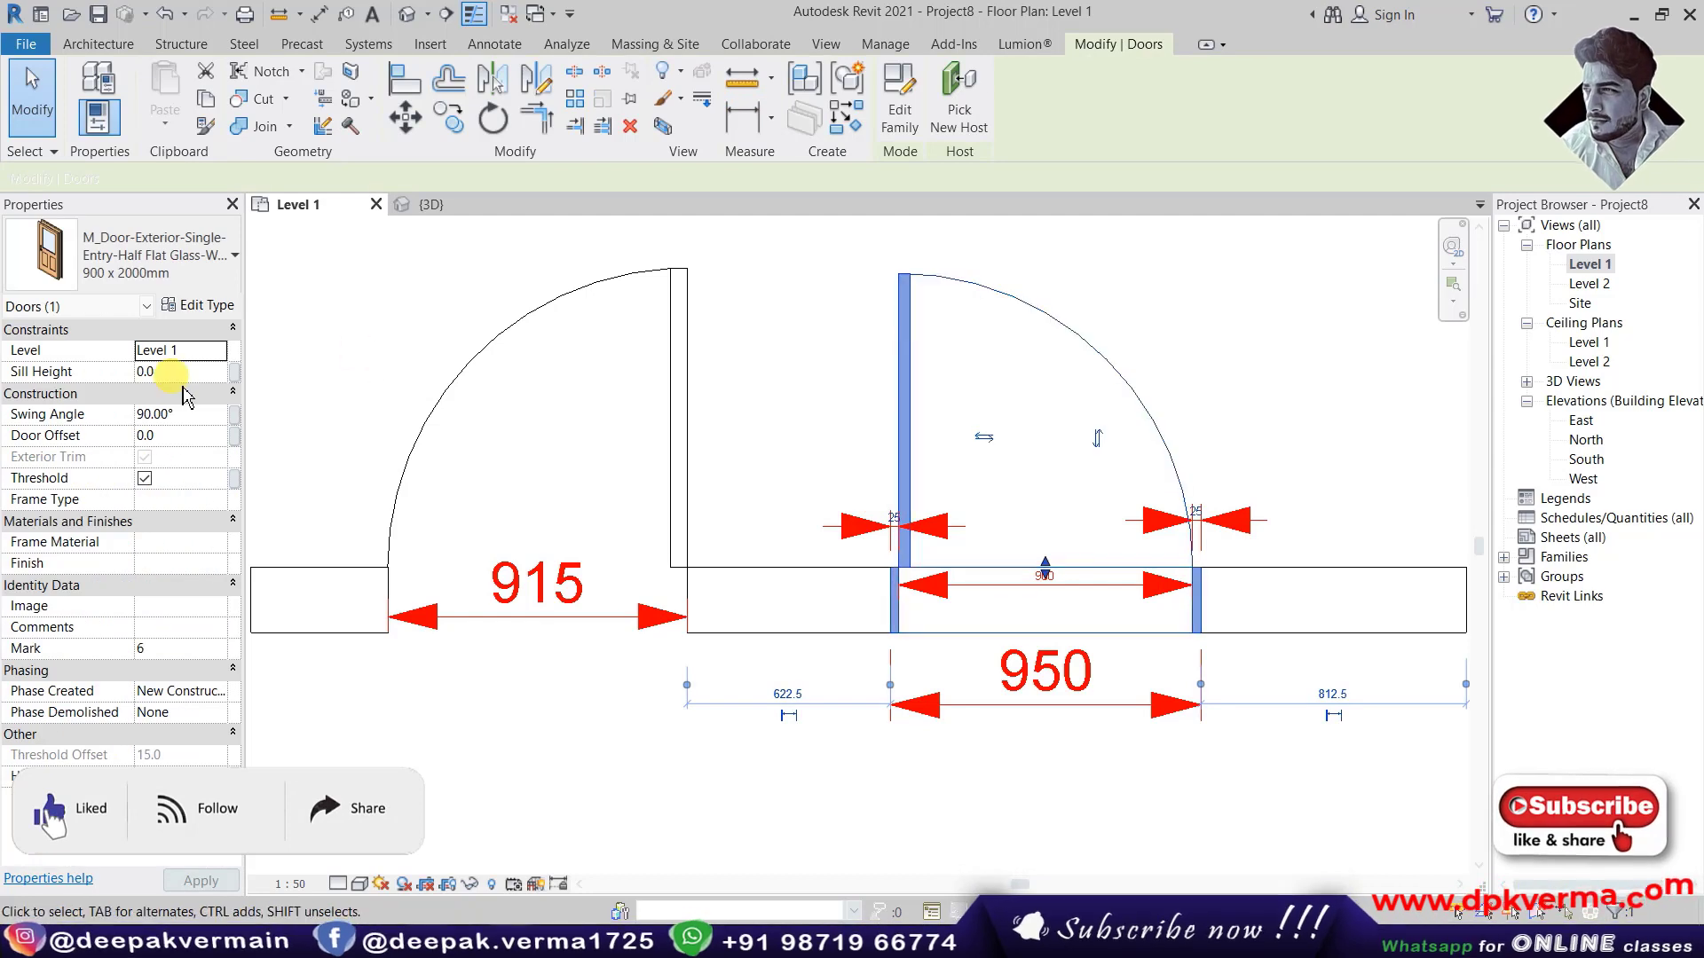
pyautogui.click(228, 309)
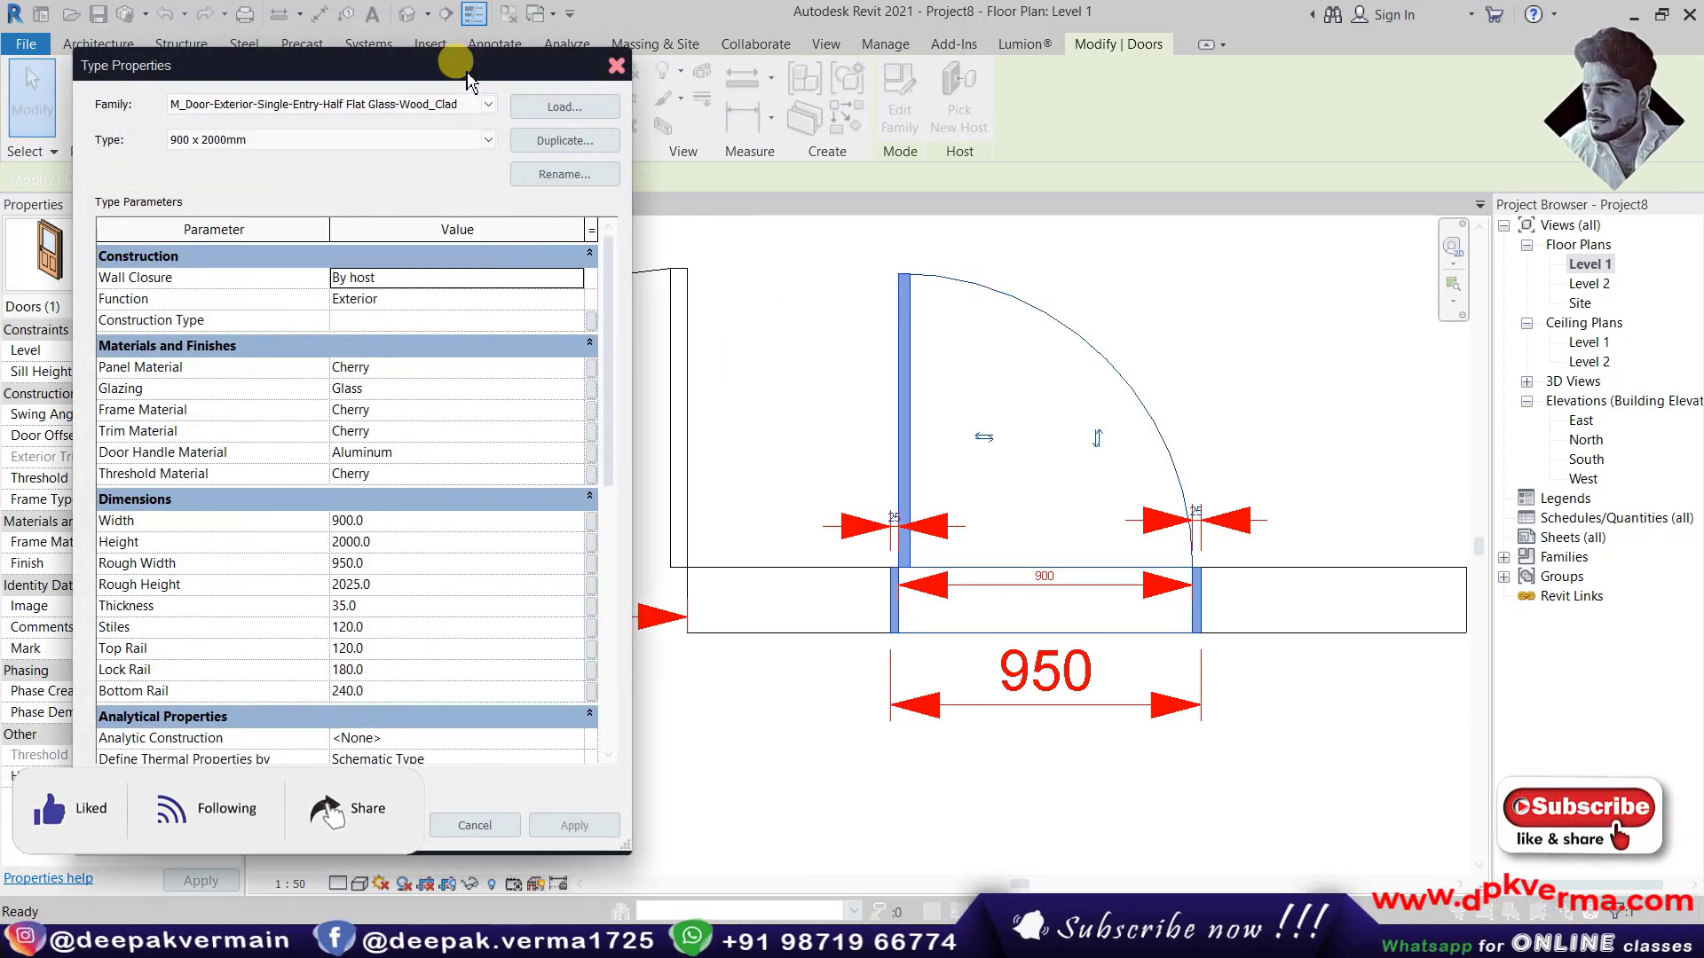
pyautogui.moveTo(467, 80); pyautogui.dragTo(528, 69)
pyautogui.moveTo(672, 375); pyautogui.dragTo(671, 463)
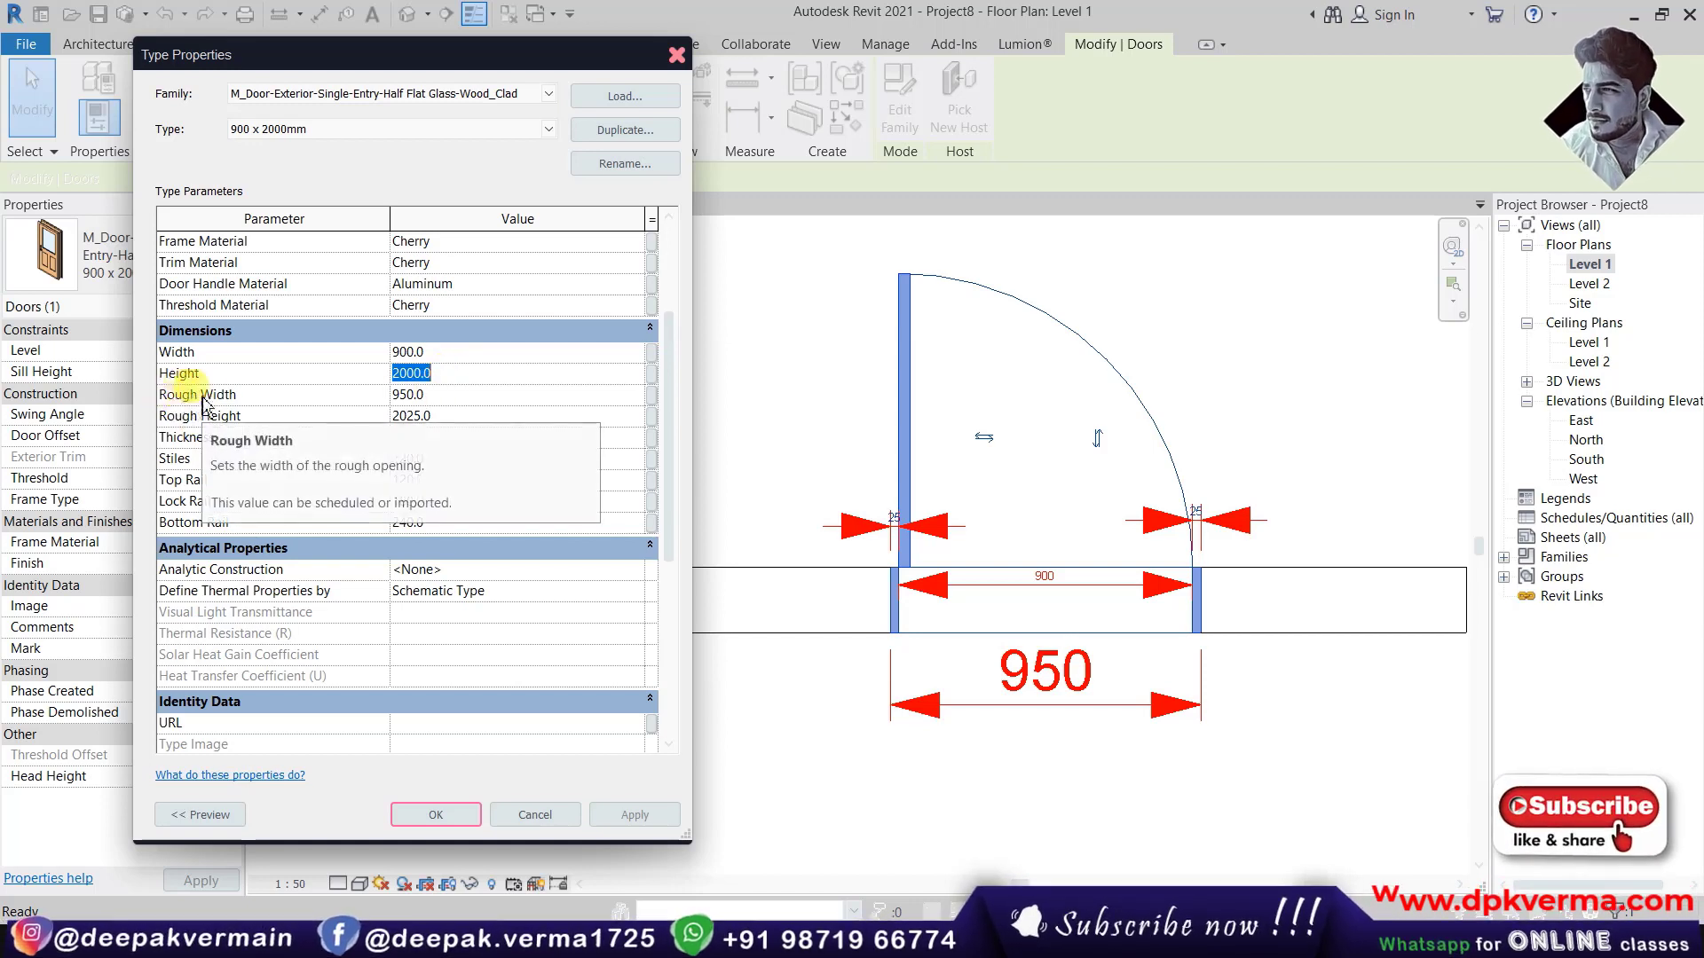
pyautogui.click(441, 395)
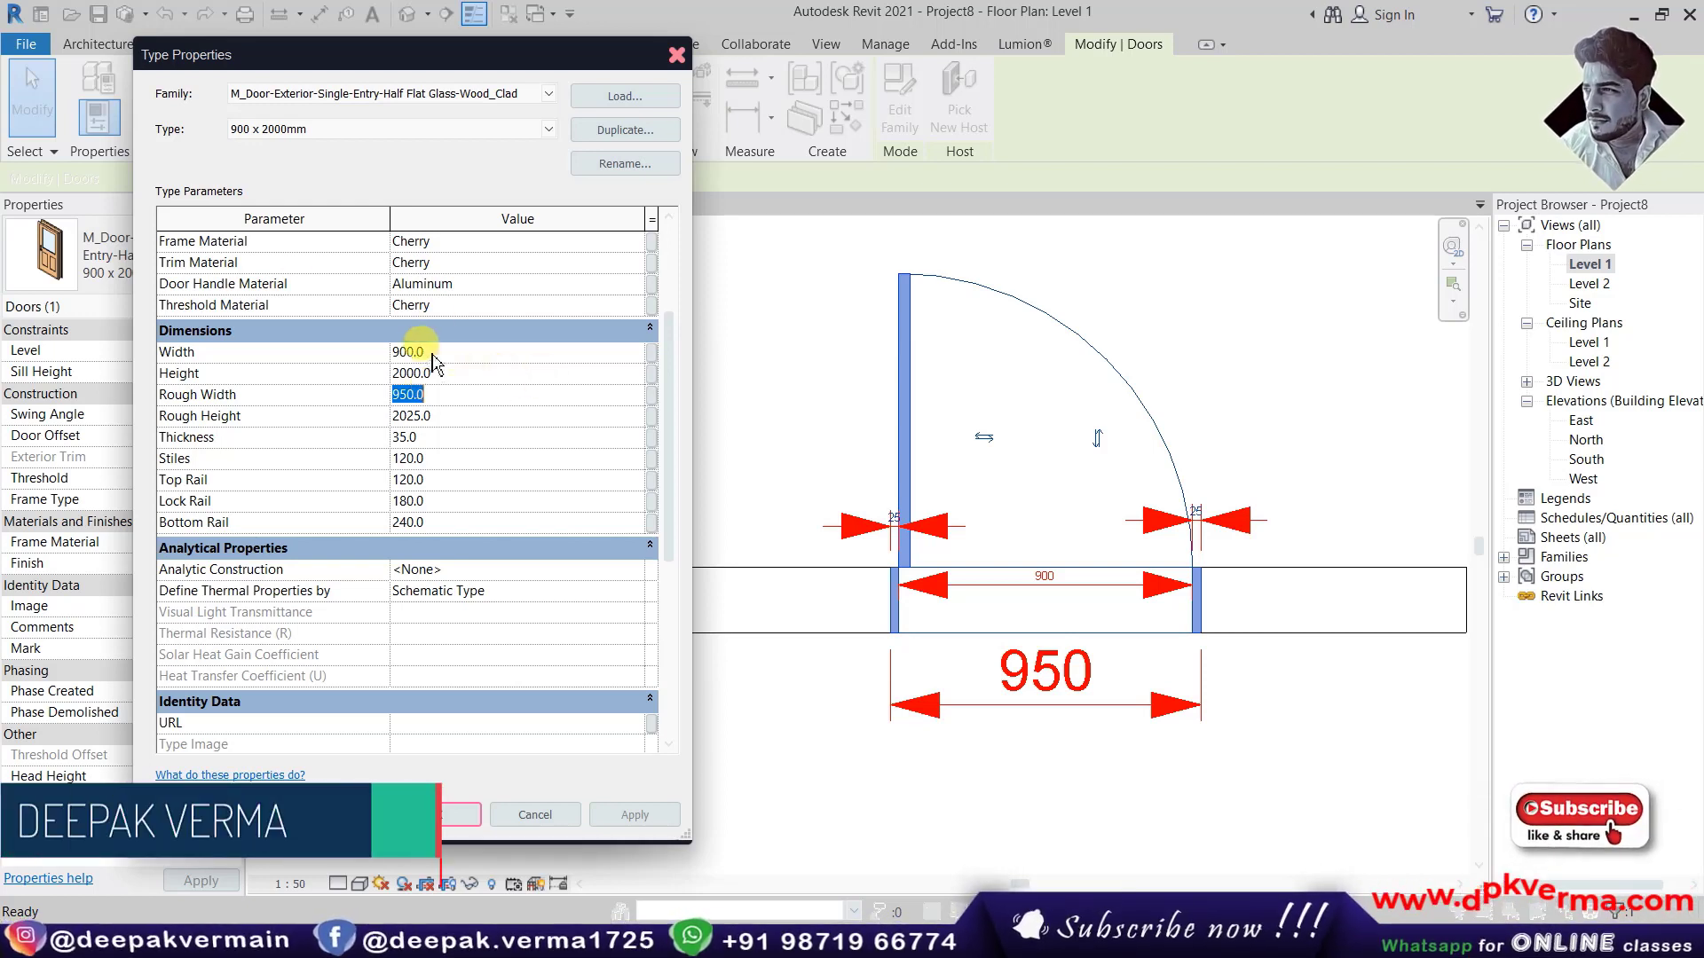
pyautogui.click(438, 352)
pyautogui.click(432, 364)
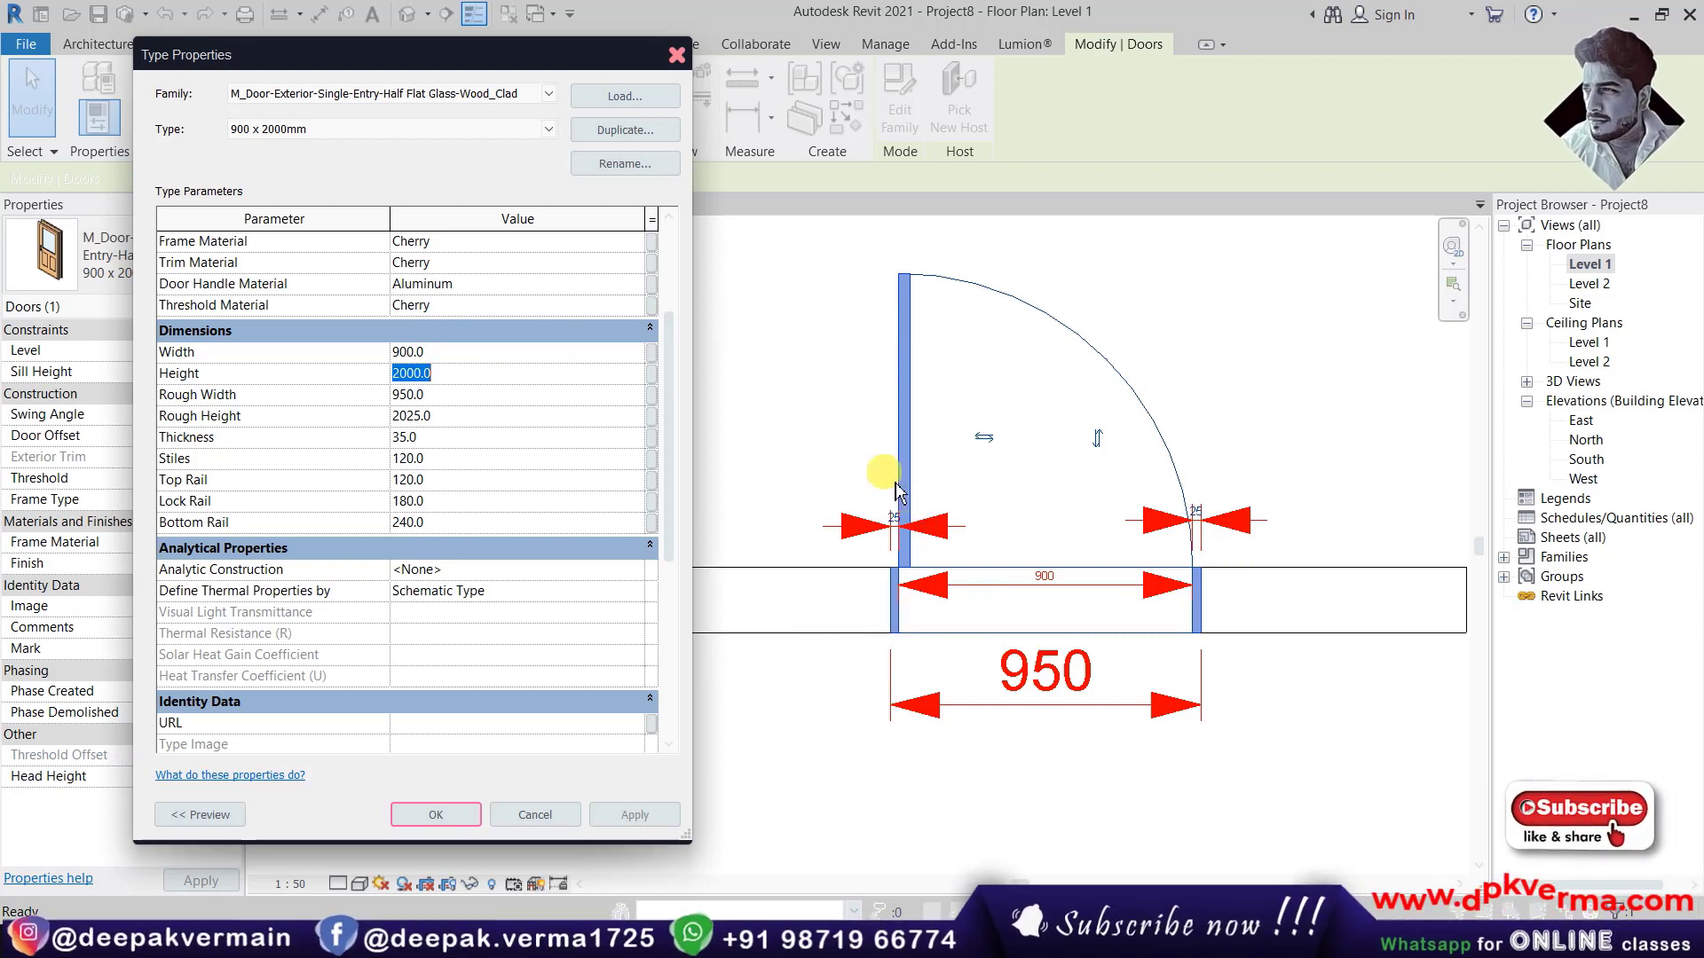
pyautogui.click(435, 395)
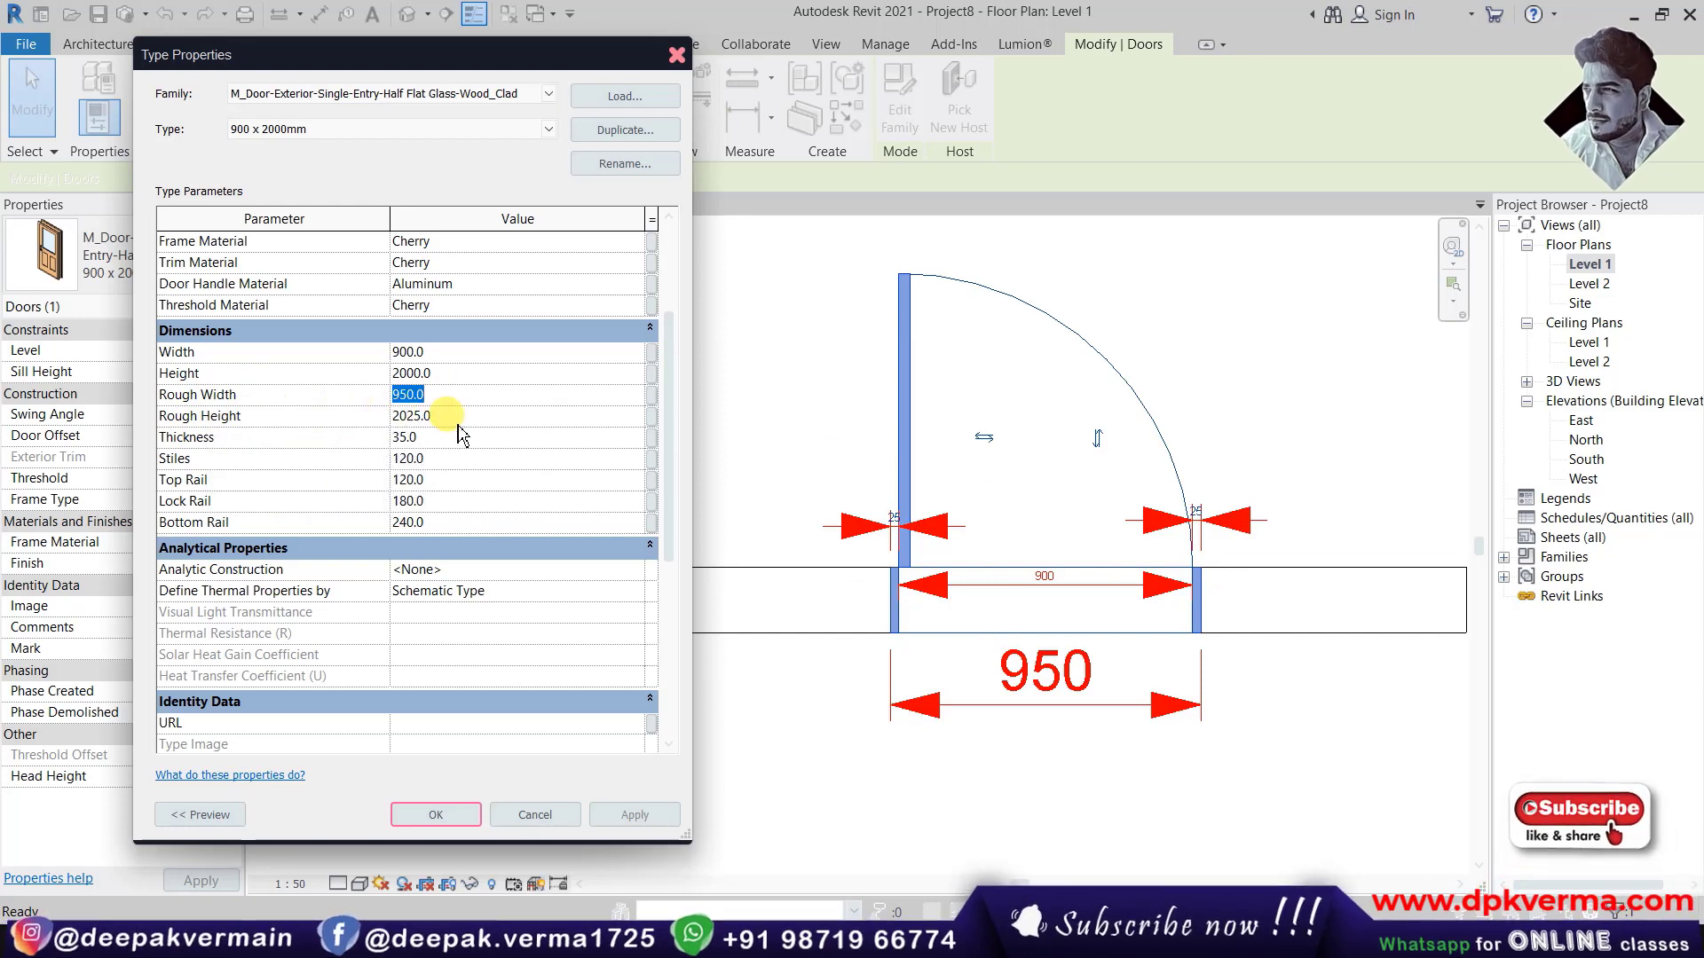
pyautogui.click(446, 397)
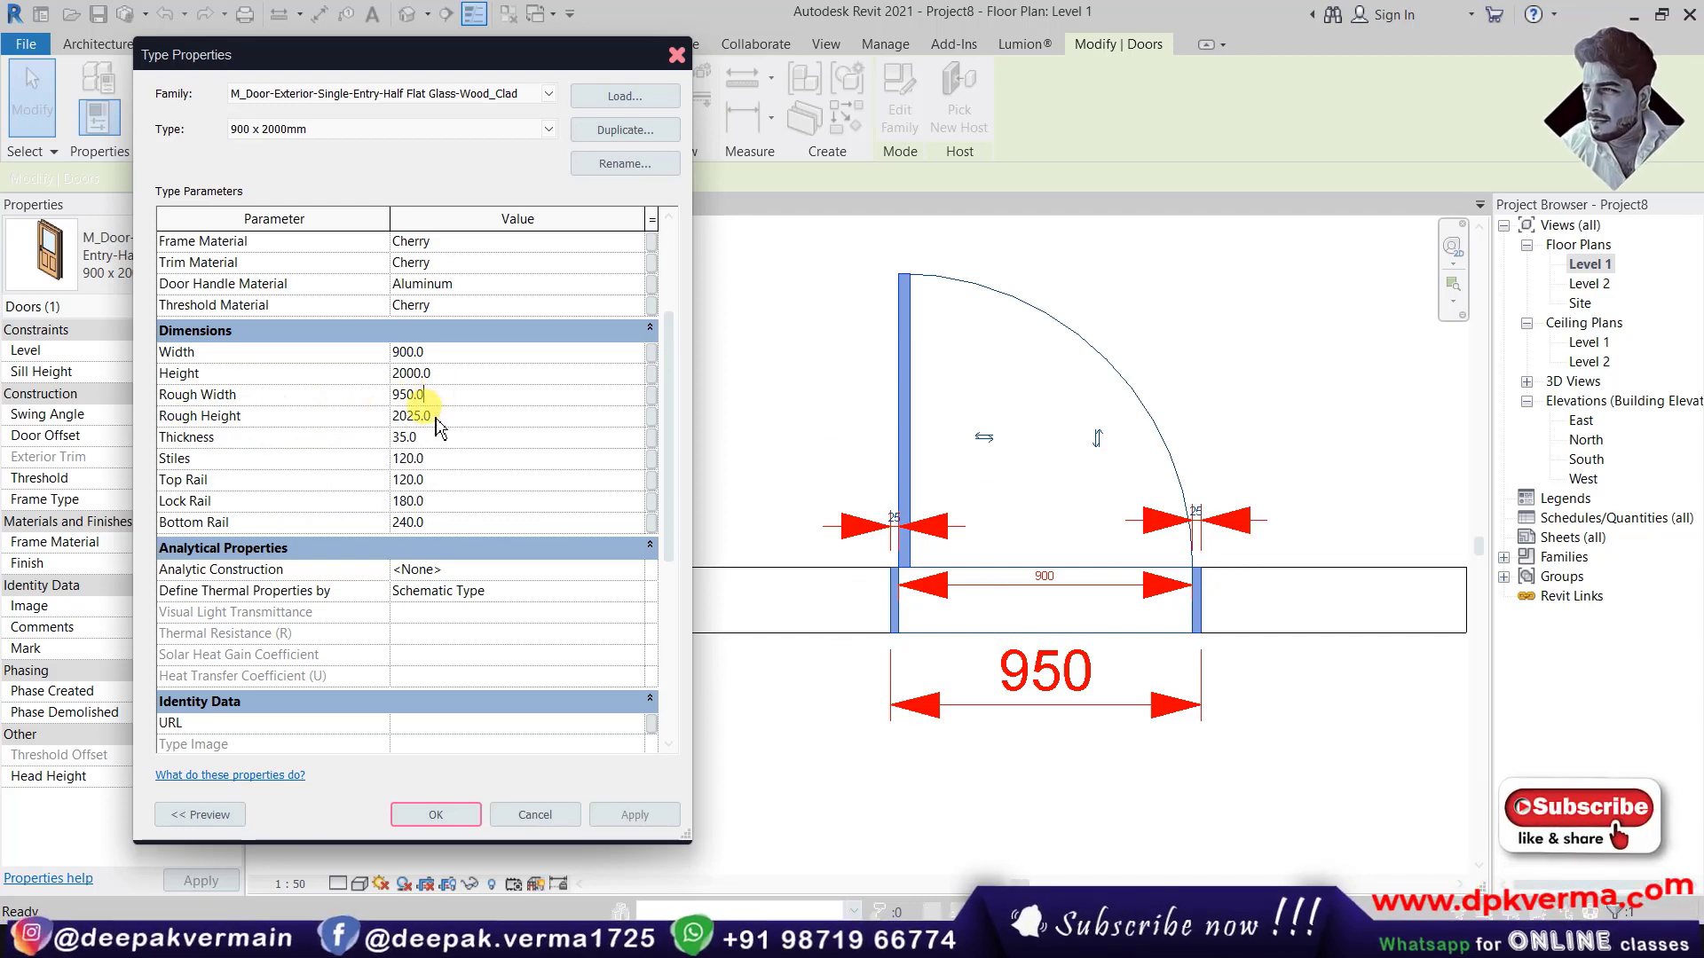
pyautogui.click(445, 374)
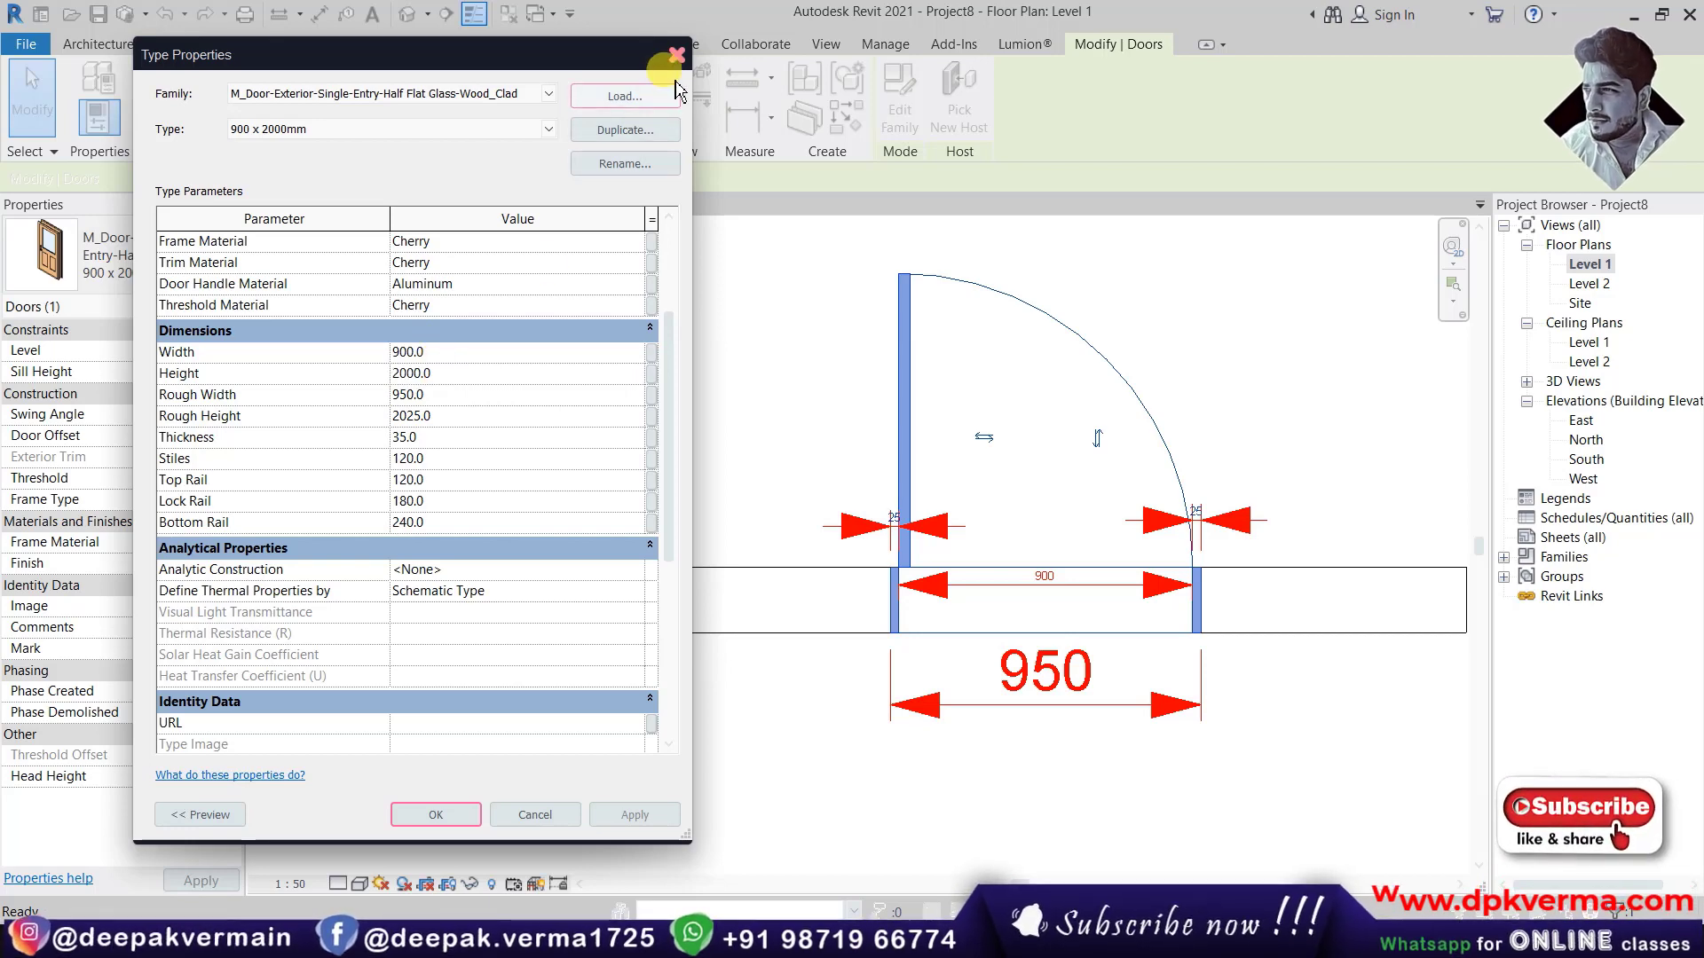
pyautogui.click(685, 377)
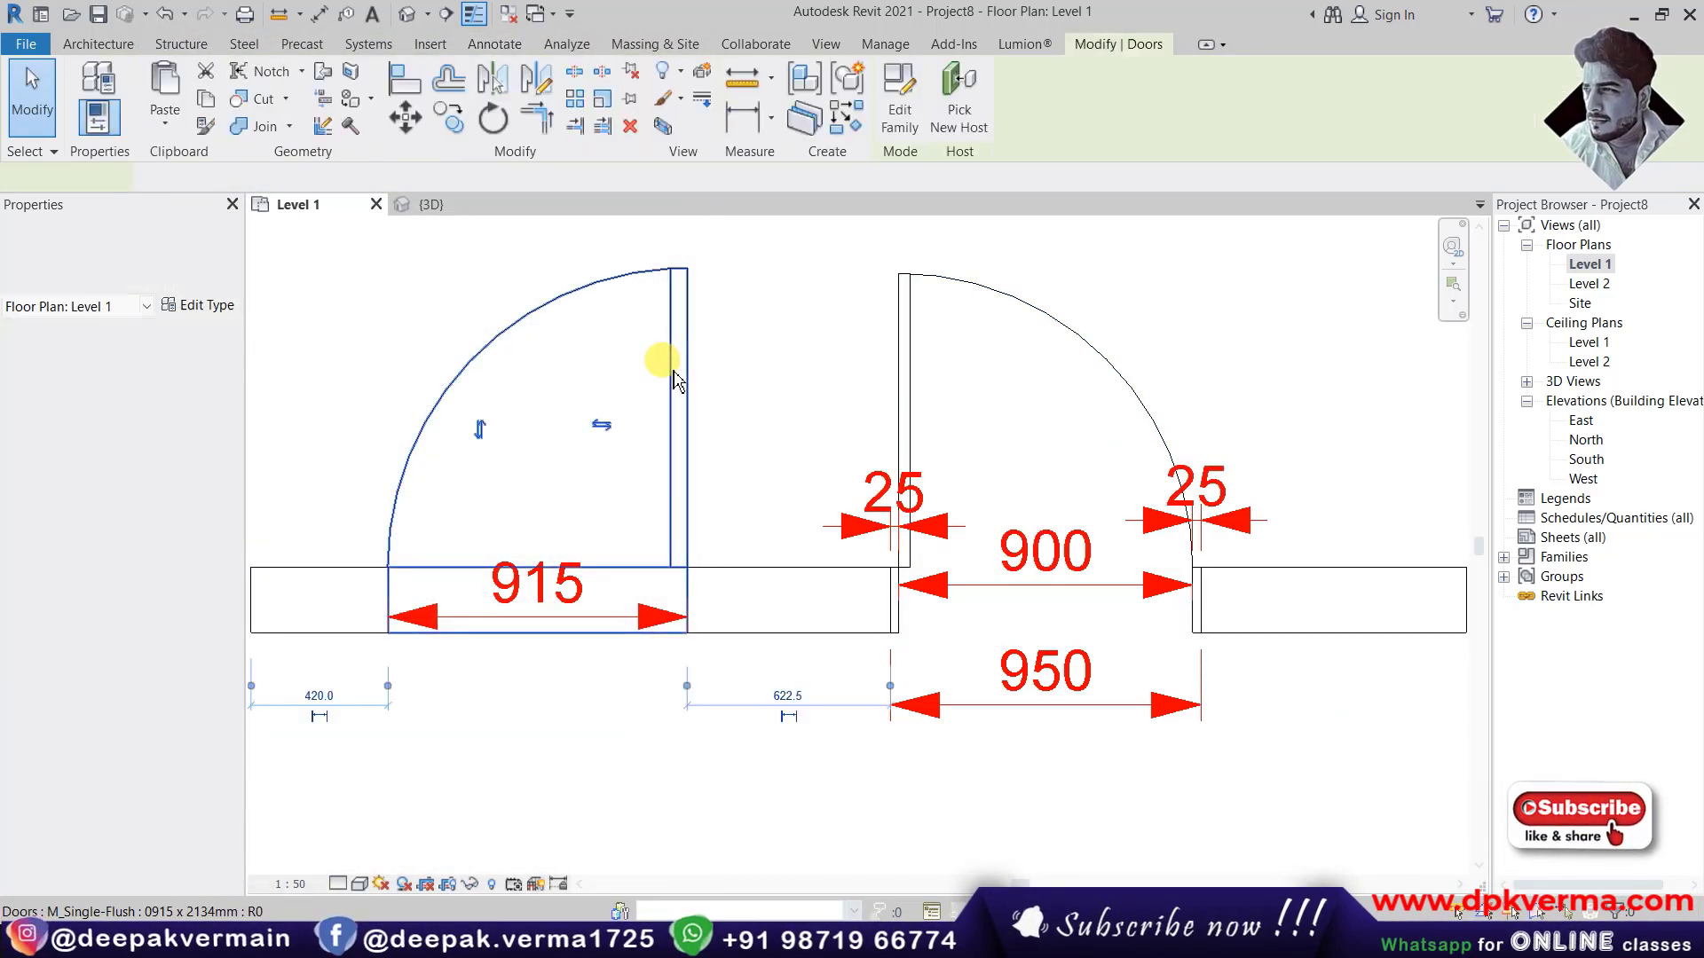
pyautogui.scroll(2, 722, 514)
pyautogui.scroll(2, 690, 532)
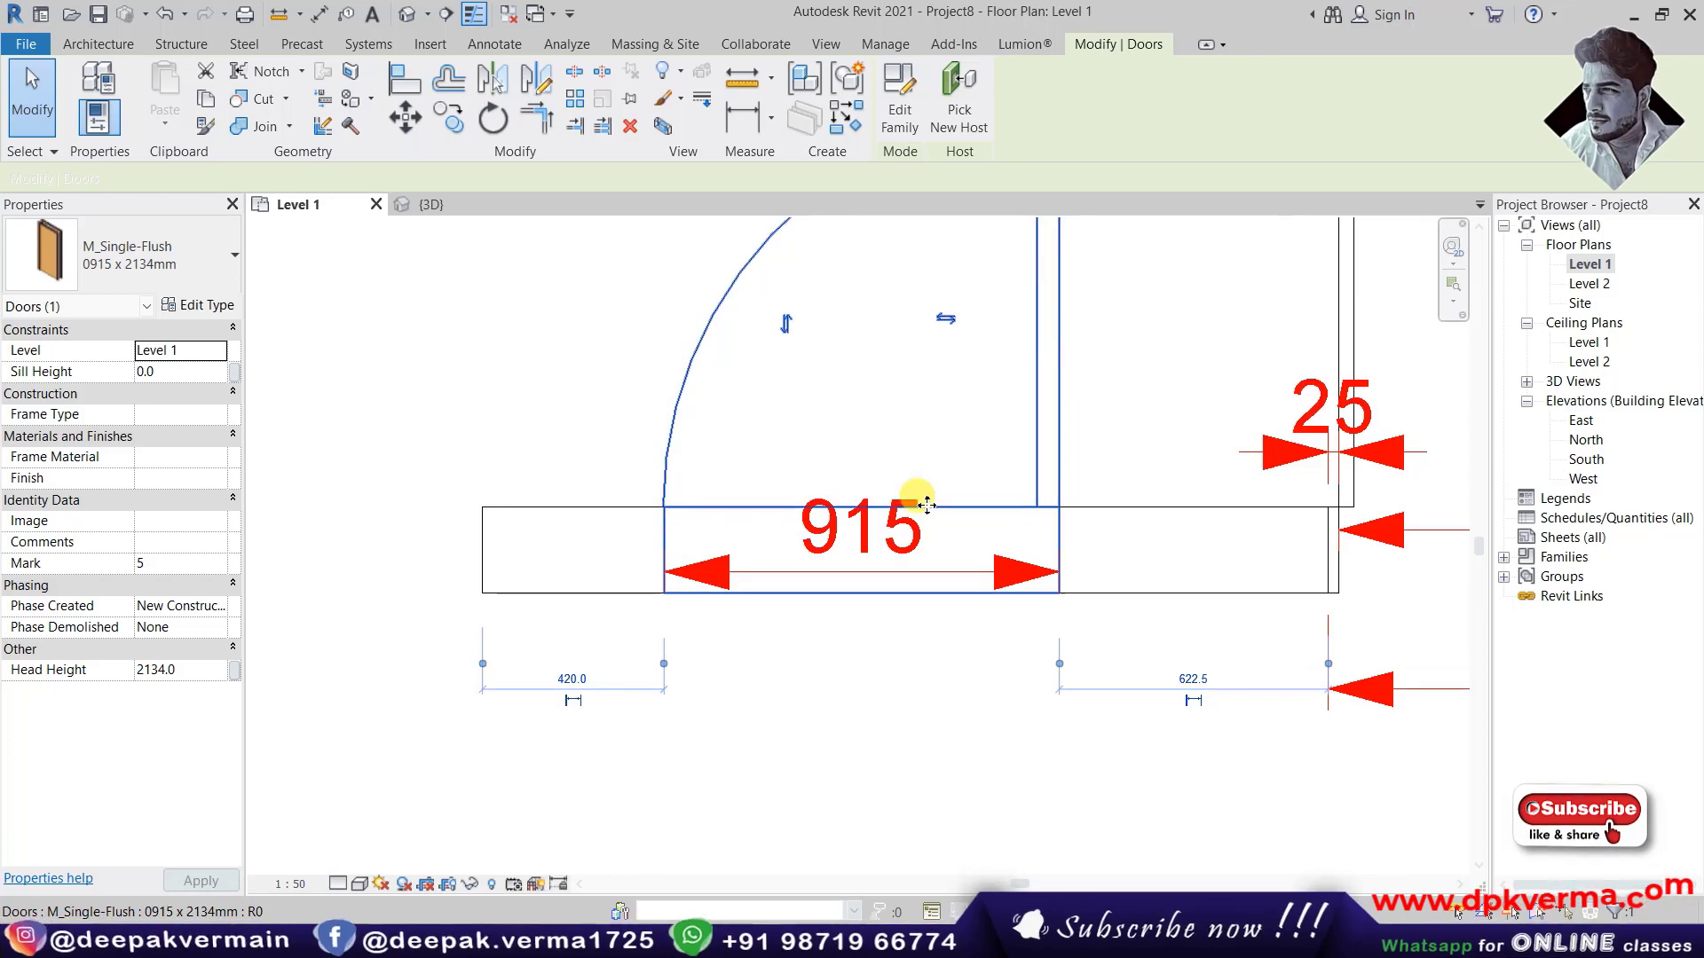
pyautogui.scroll(-1, 914, 497)
pyautogui.scroll(-2, 932, 529)
pyautogui.click(197, 307)
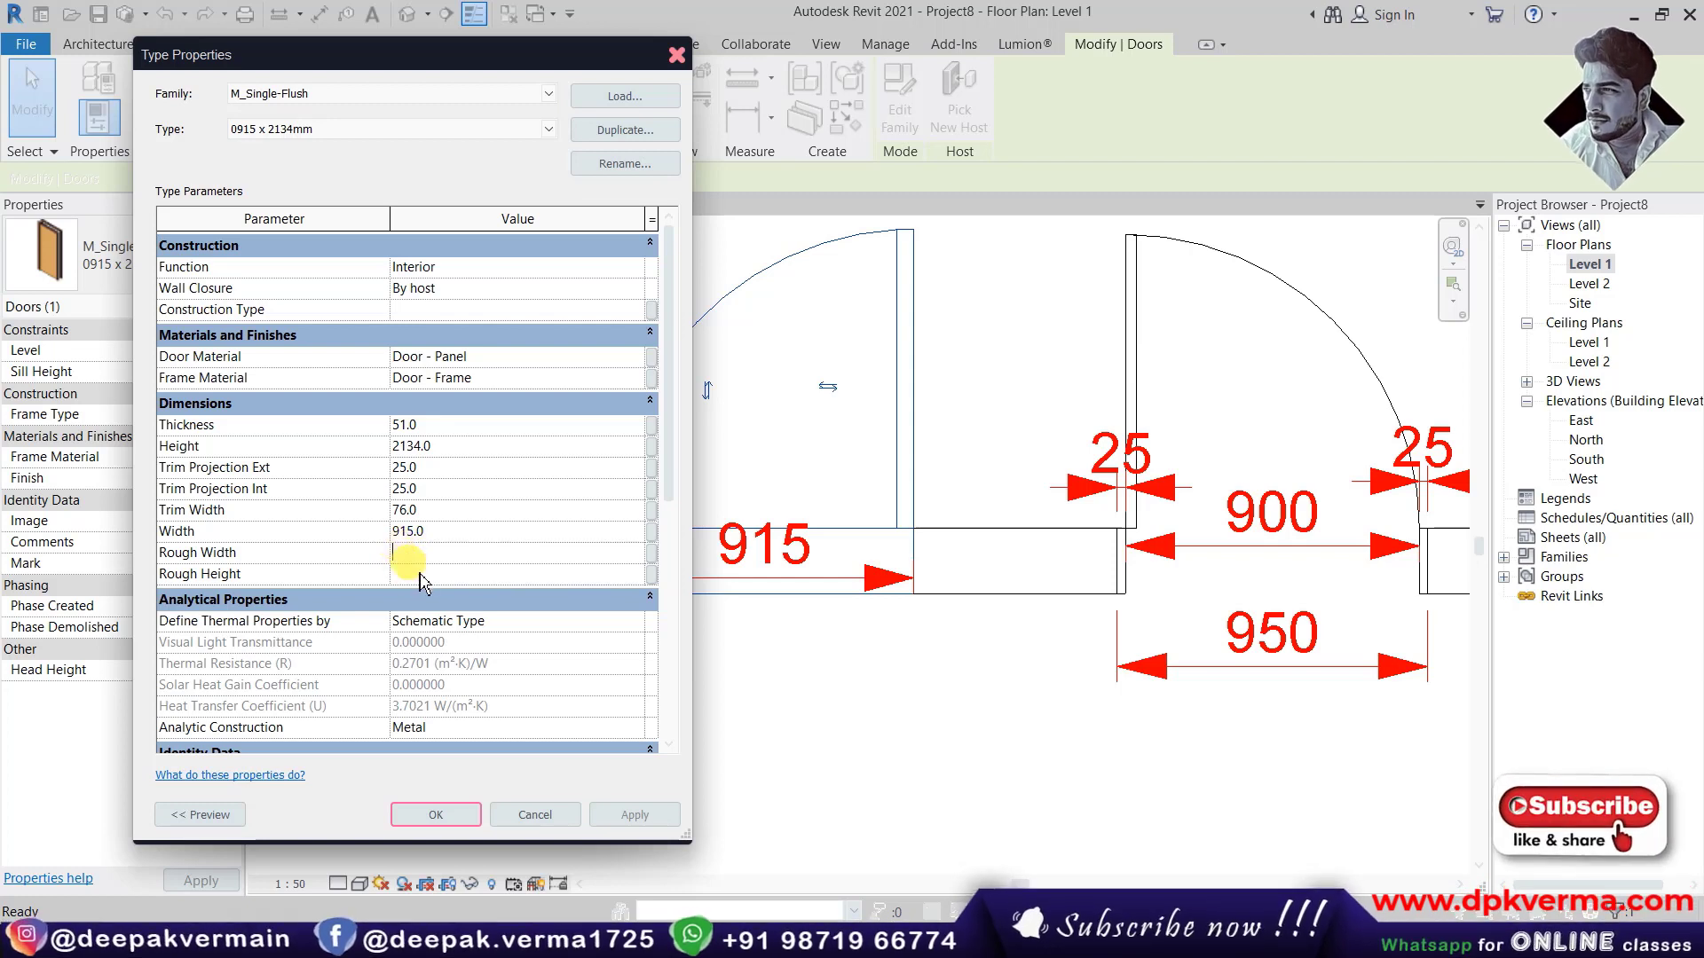
pyautogui.click(422, 575)
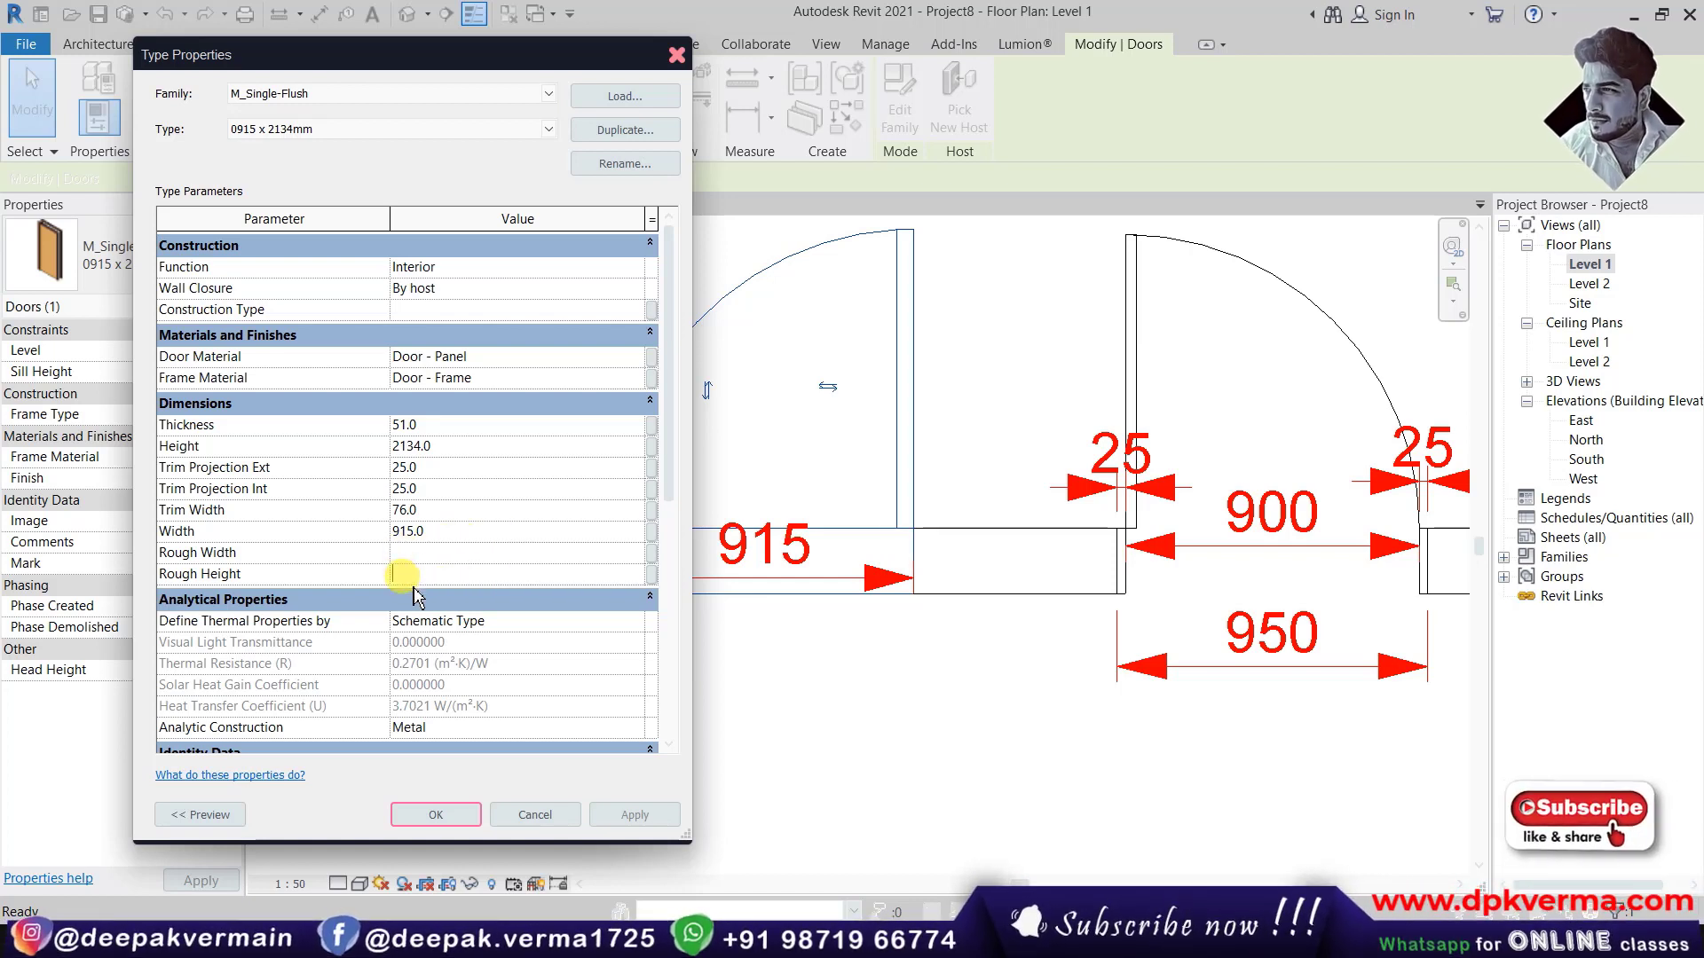
pyautogui.press('Up')
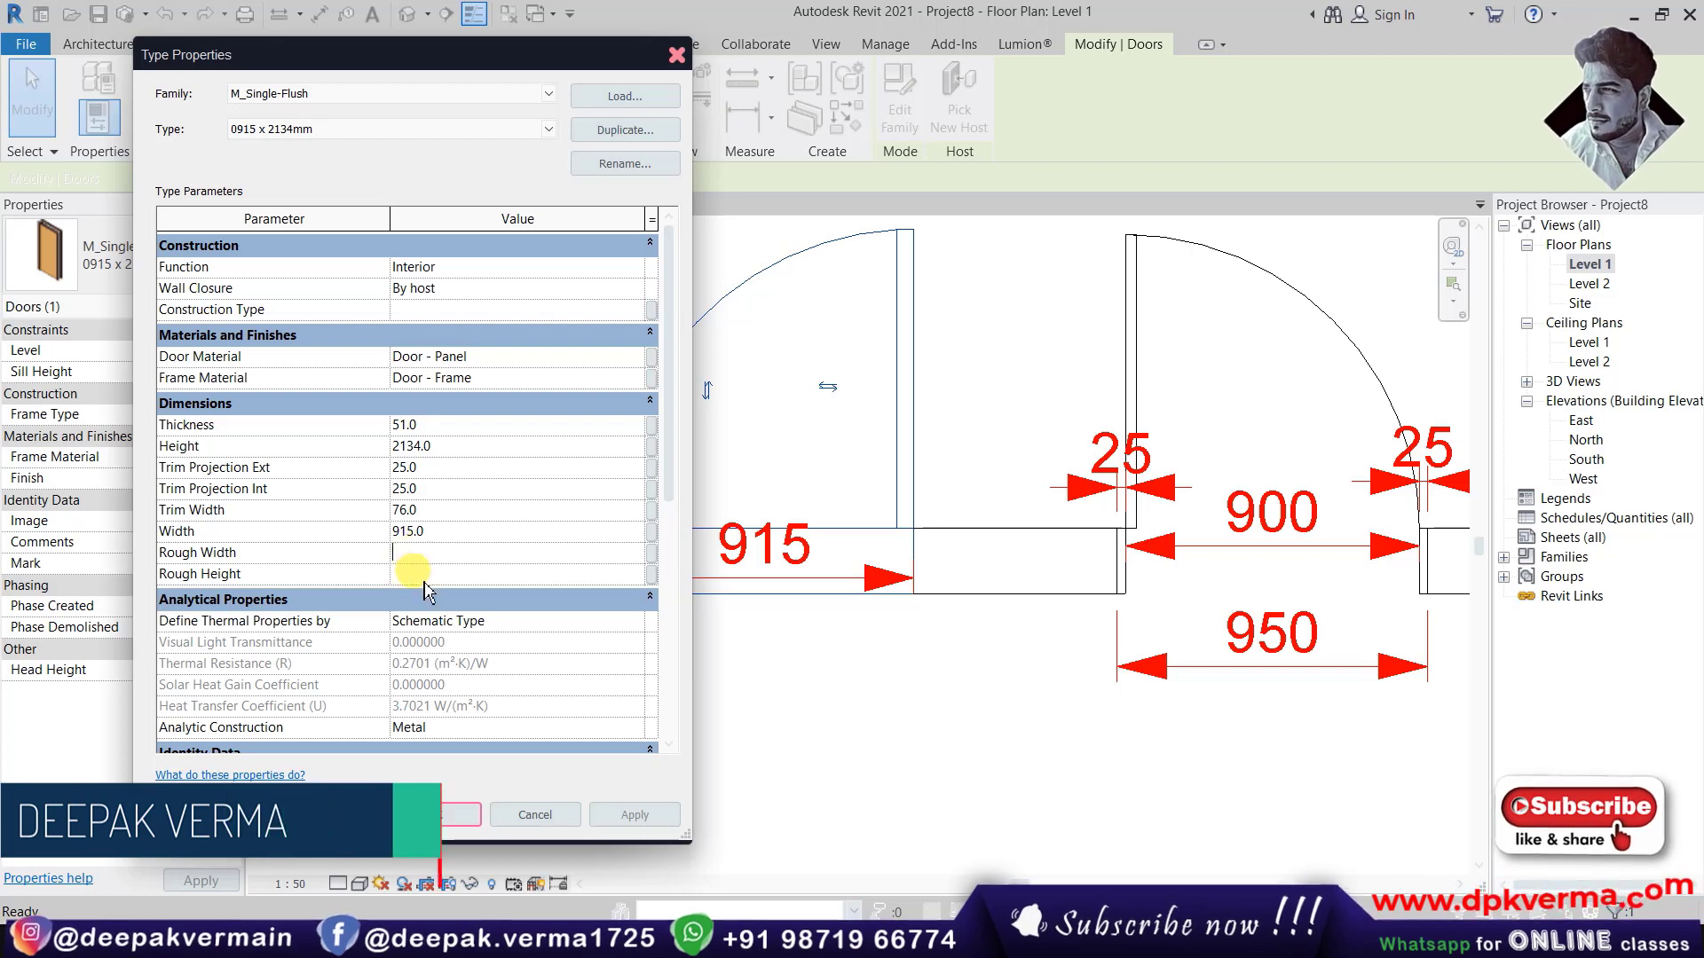
pyautogui.click(462, 815)
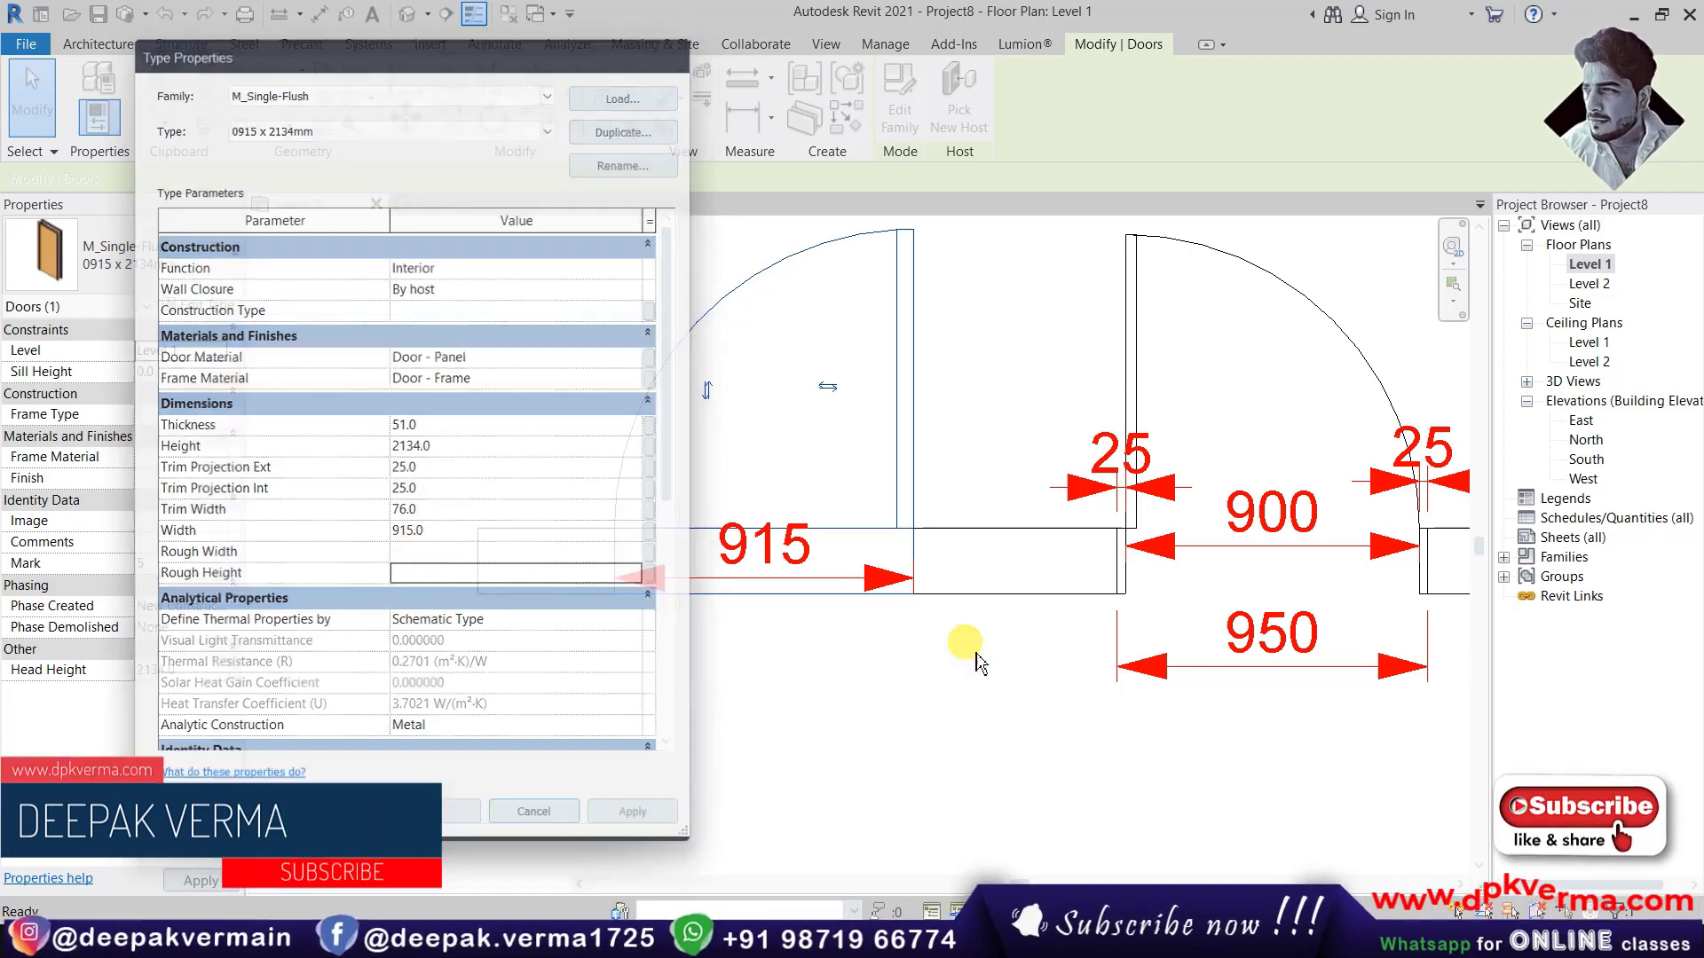
pyautogui.click(1125, 293)
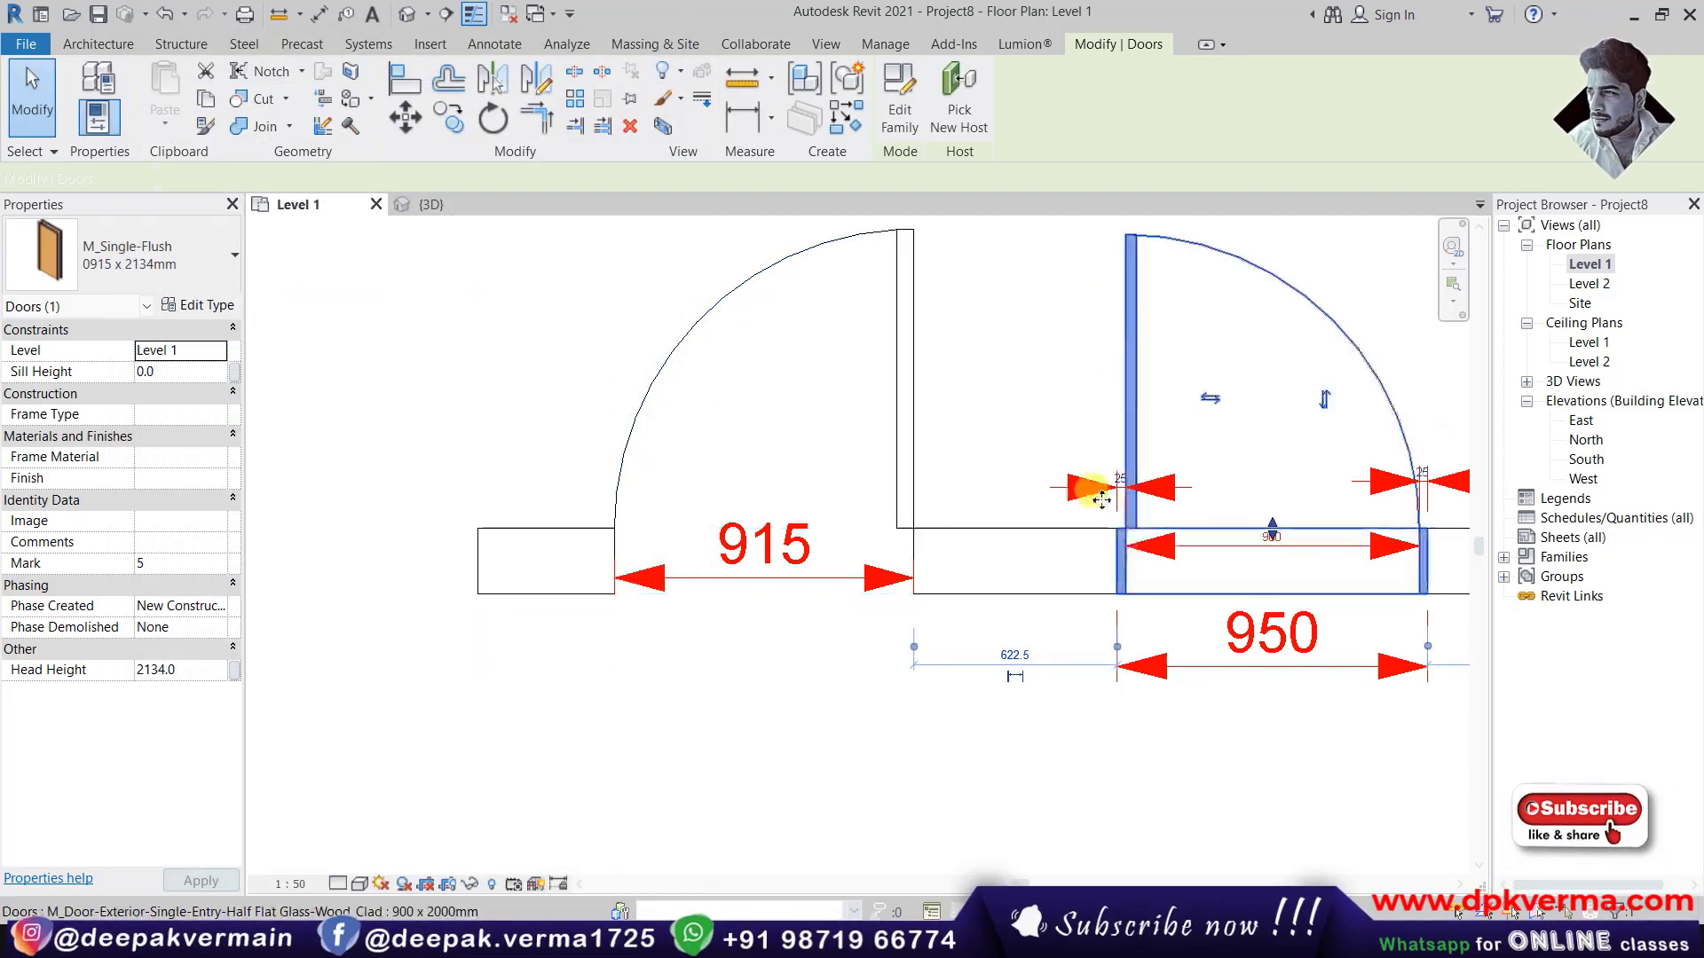
# Step: Set the glazed door type's Rough Width to 1000 in Type Properties and apply it
pyautogui.click(204, 307)
pyautogui.moveTo(670, 380); pyautogui.dragTo(657, 448)
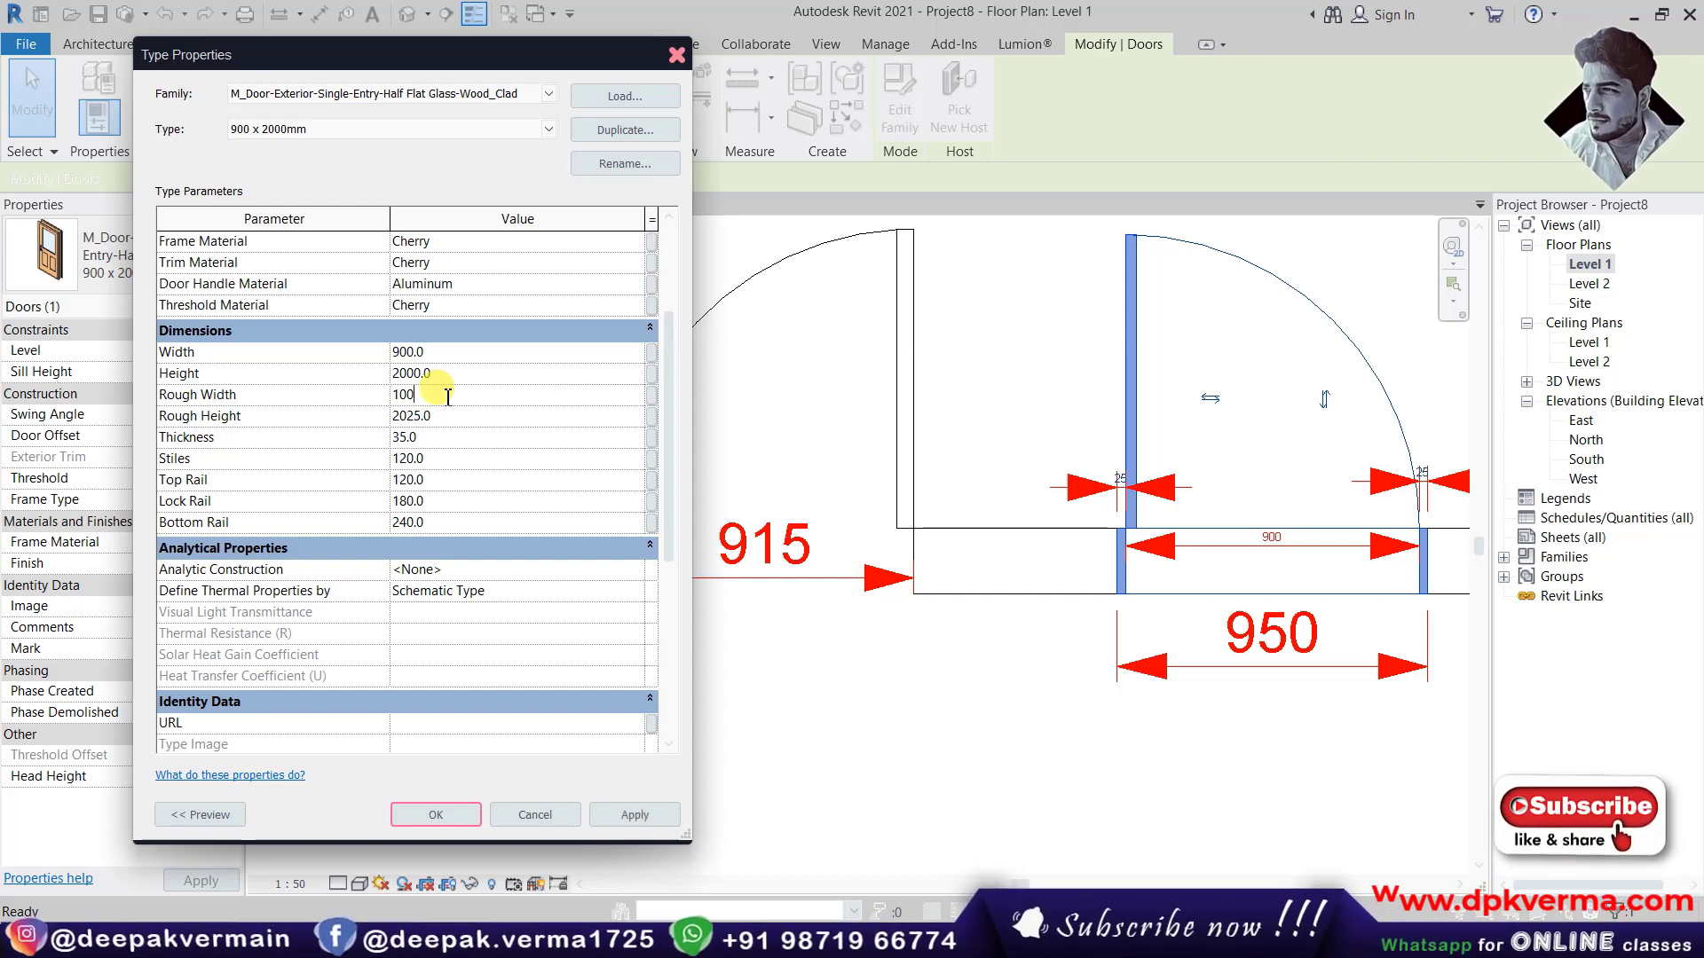
pyautogui.write('0.0')
pyautogui.click(435, 415)
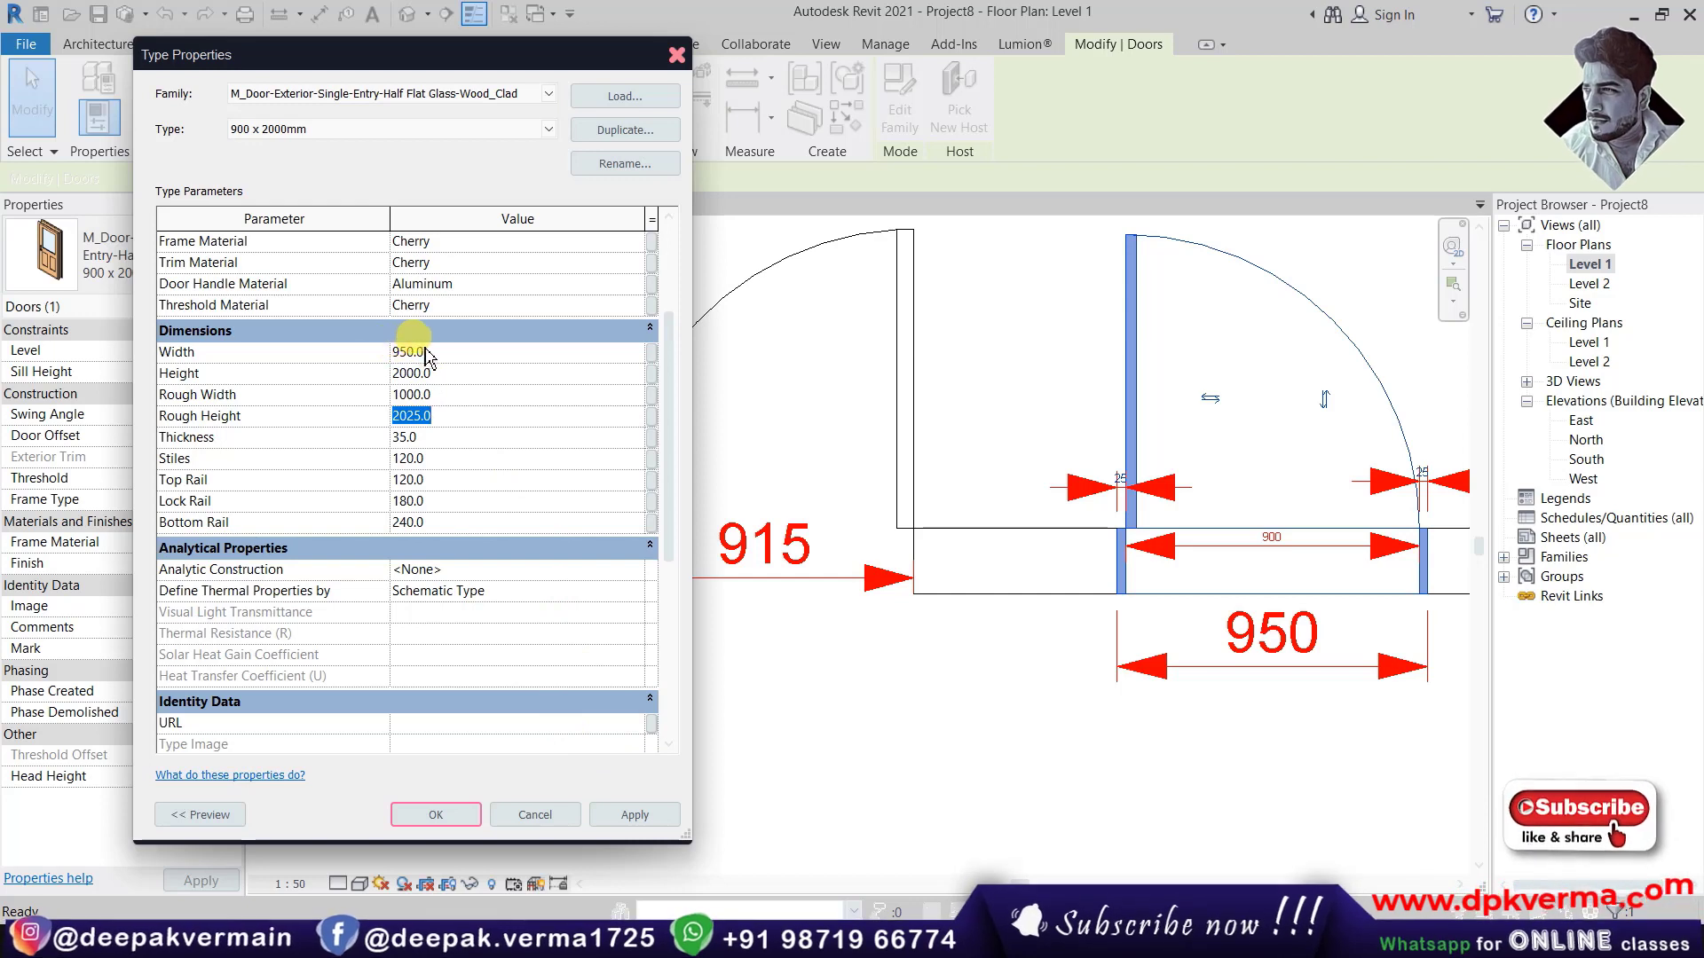
pyautogui.click(612, 814)
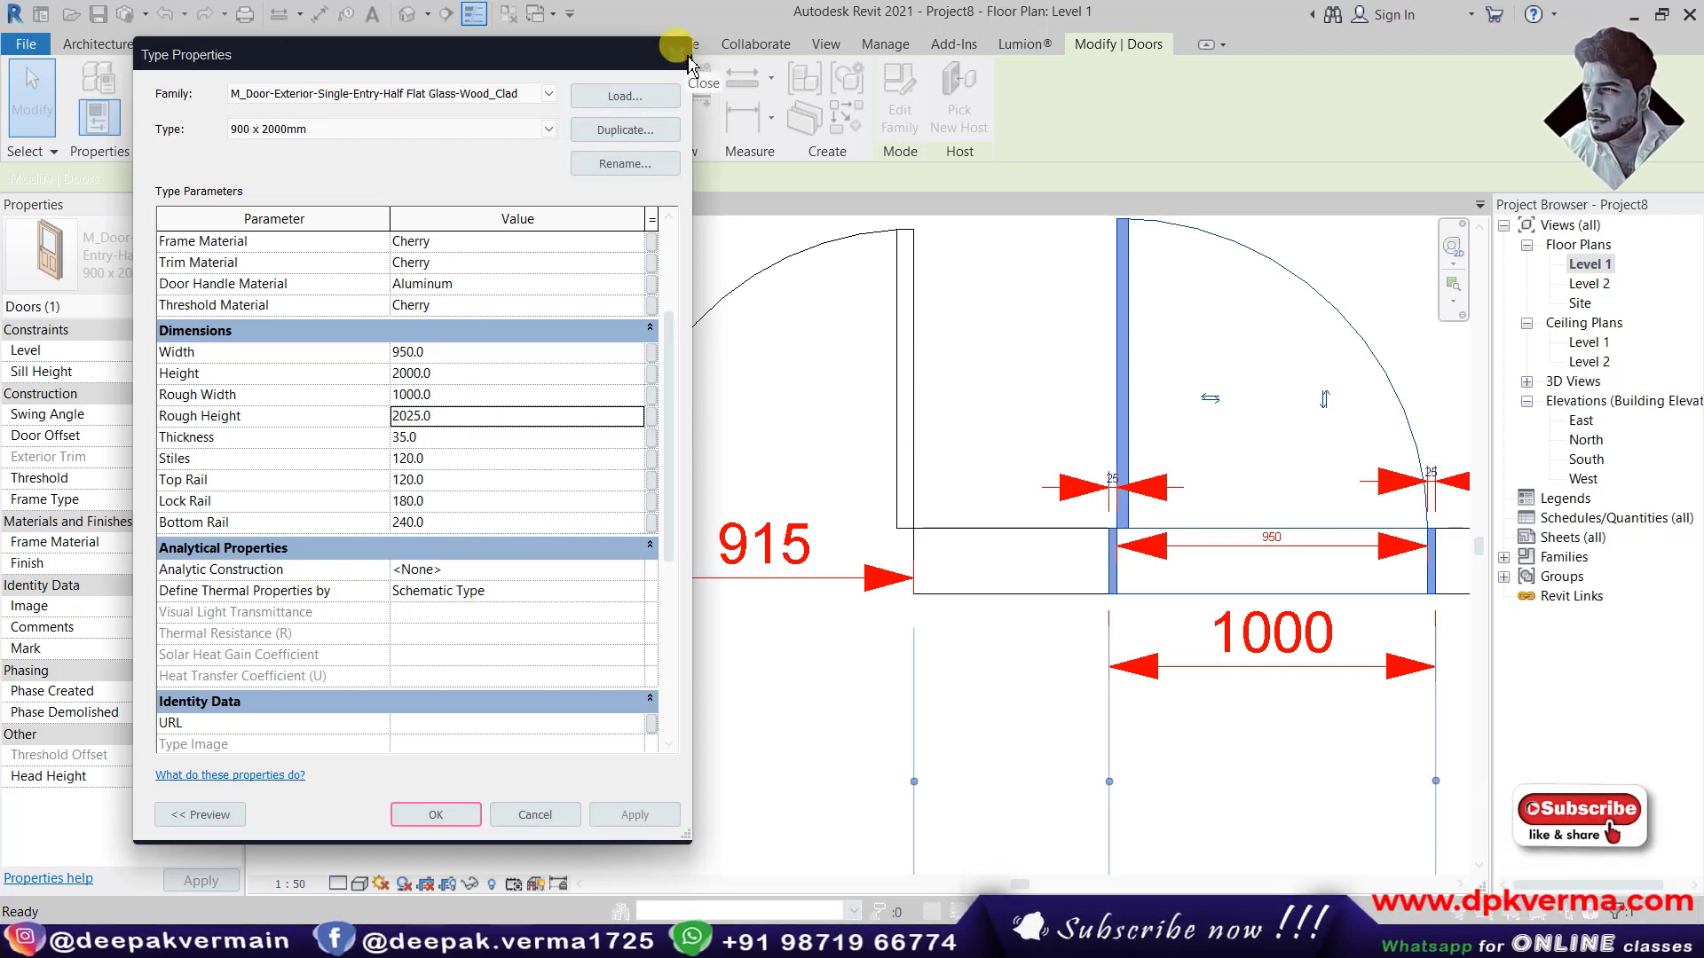
pyautogui.click(688, 64)
pyautogui.press('Escape')
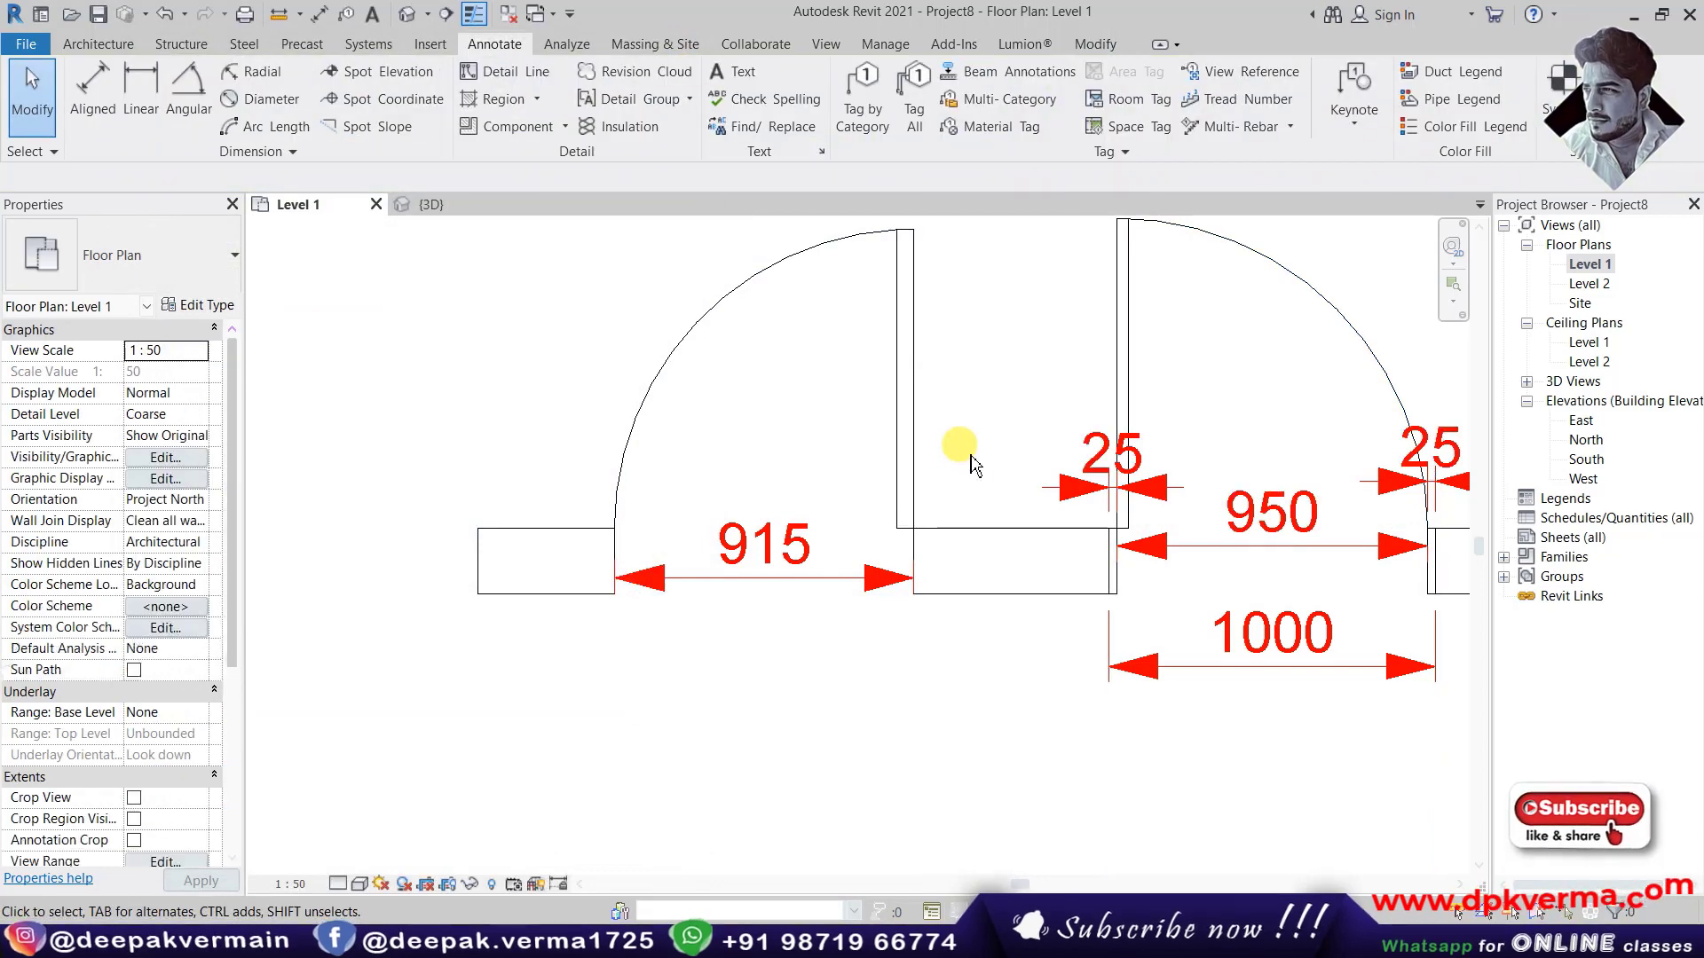
pyautogui.moveTo(971, 461); pyautogui.dragTo(876, 515, button='middle')
pyautogui.scroll(-2, 877, 515)
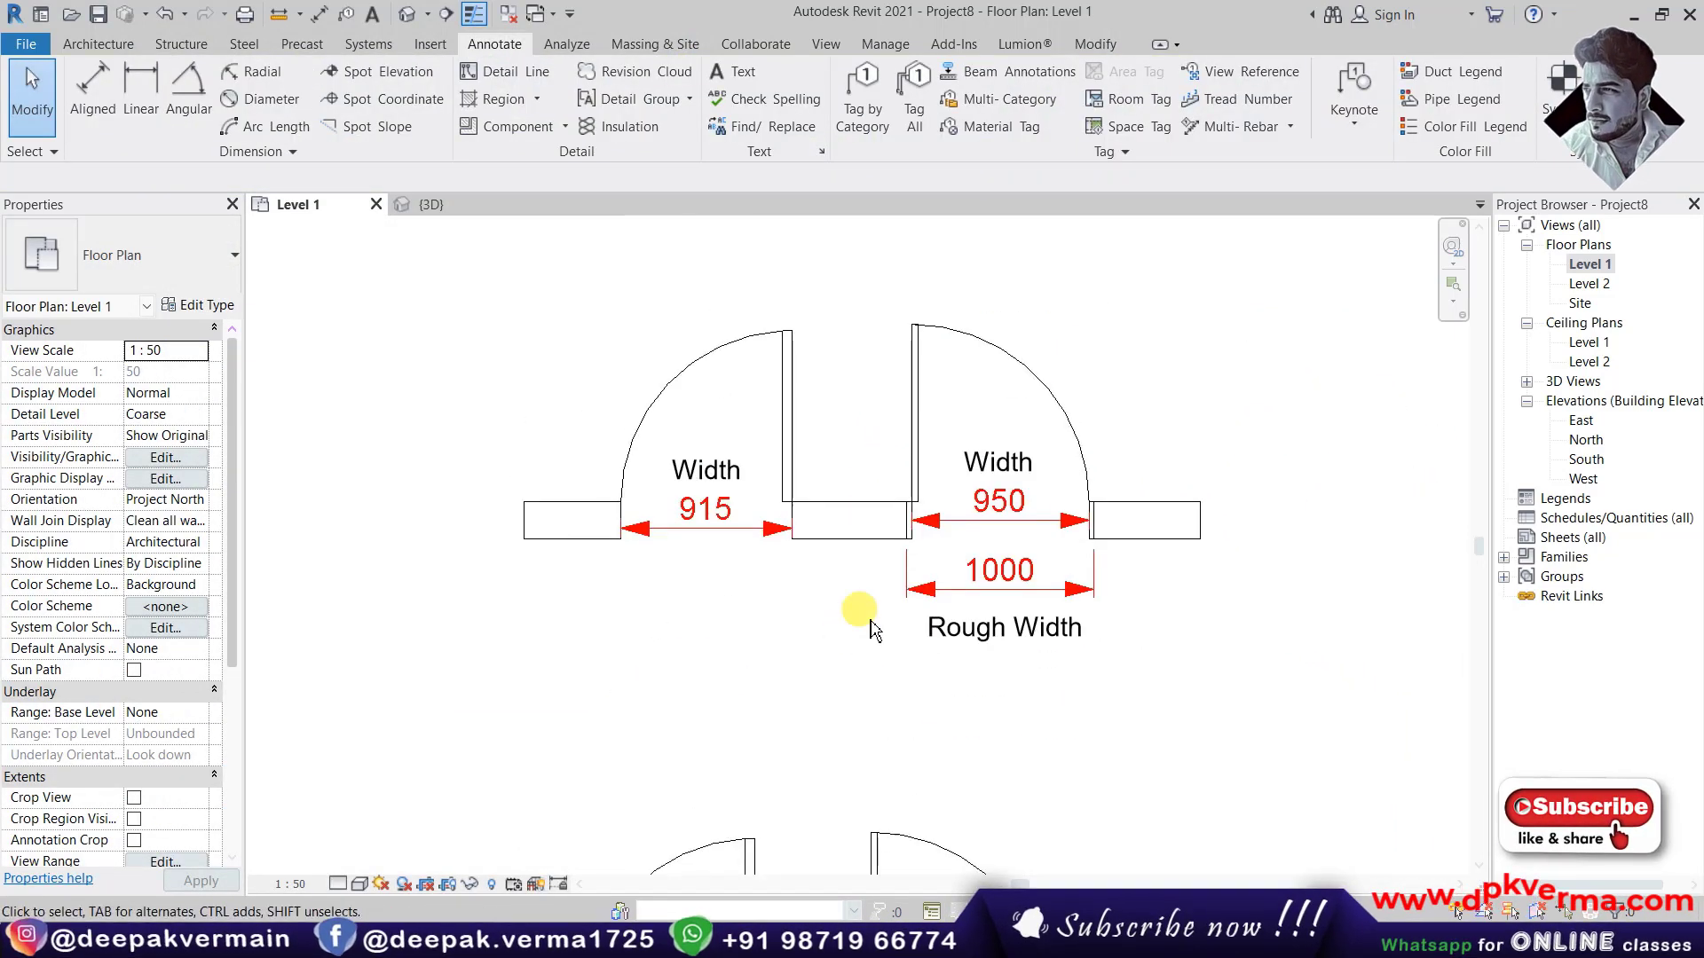
pyautogui.scroll(1, 866, 552)
pyautogui.scroll(1, 821, 620)
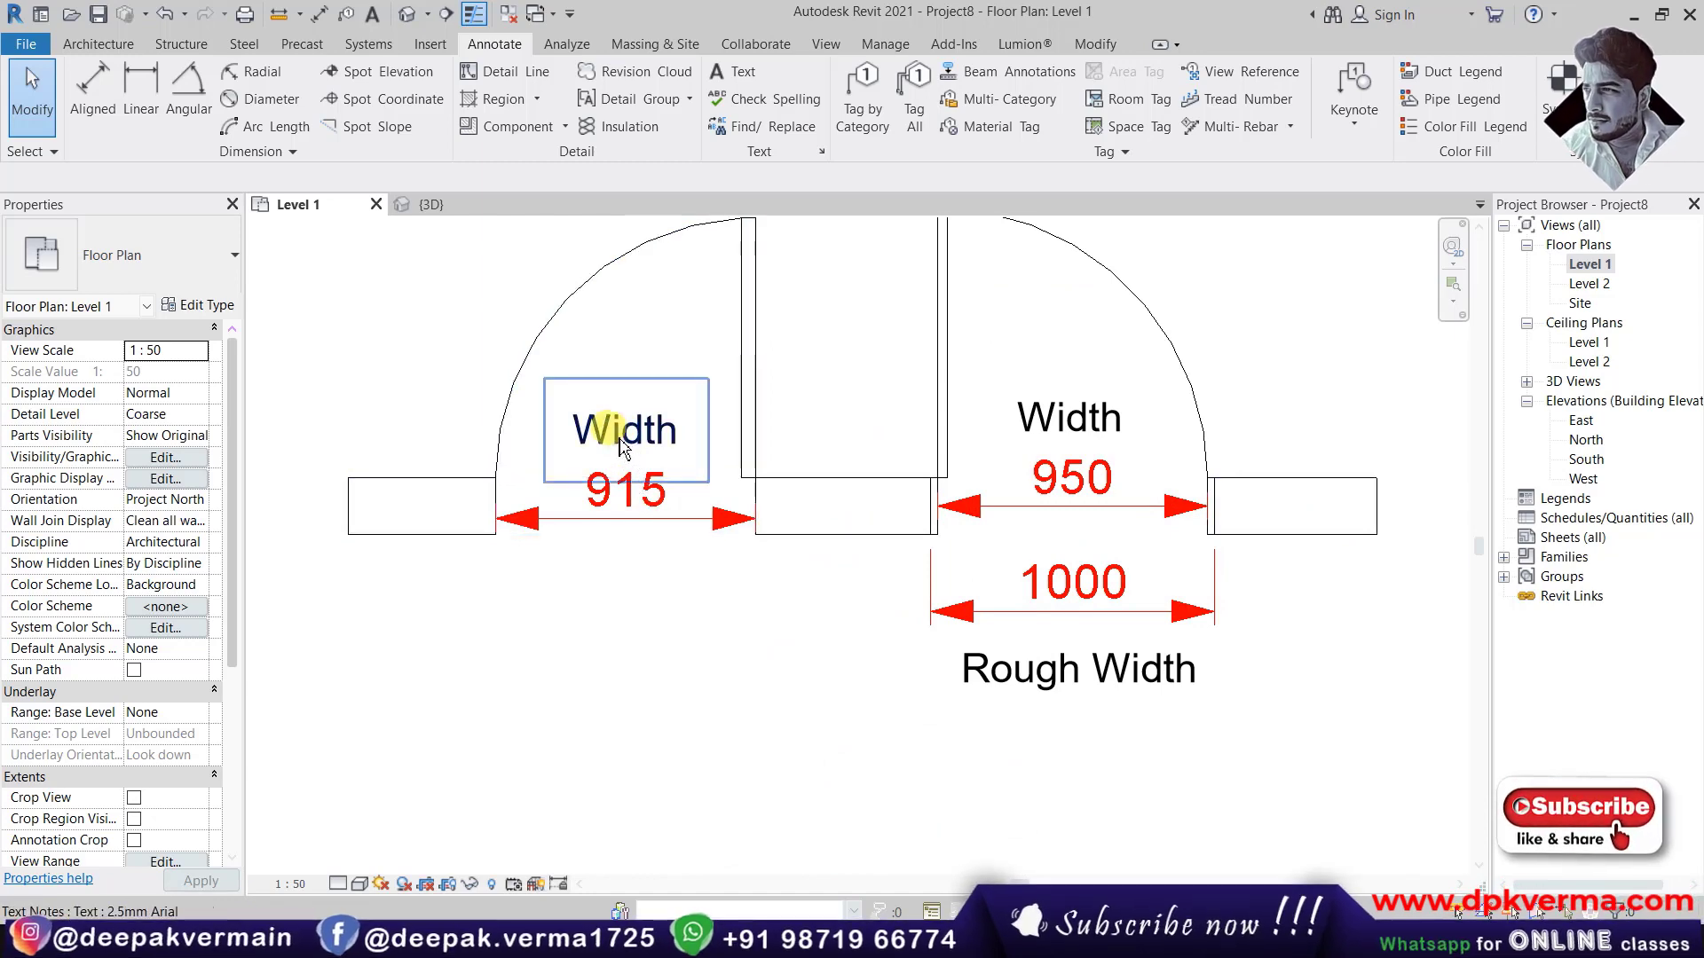
pyautogui.scroll(-1, 874, 456)
pyautogui.moveTo(1075, 456); pyautogui.dragTo(1075, 563, button='middle')
pyautogui.scroll(1, 992, 539)
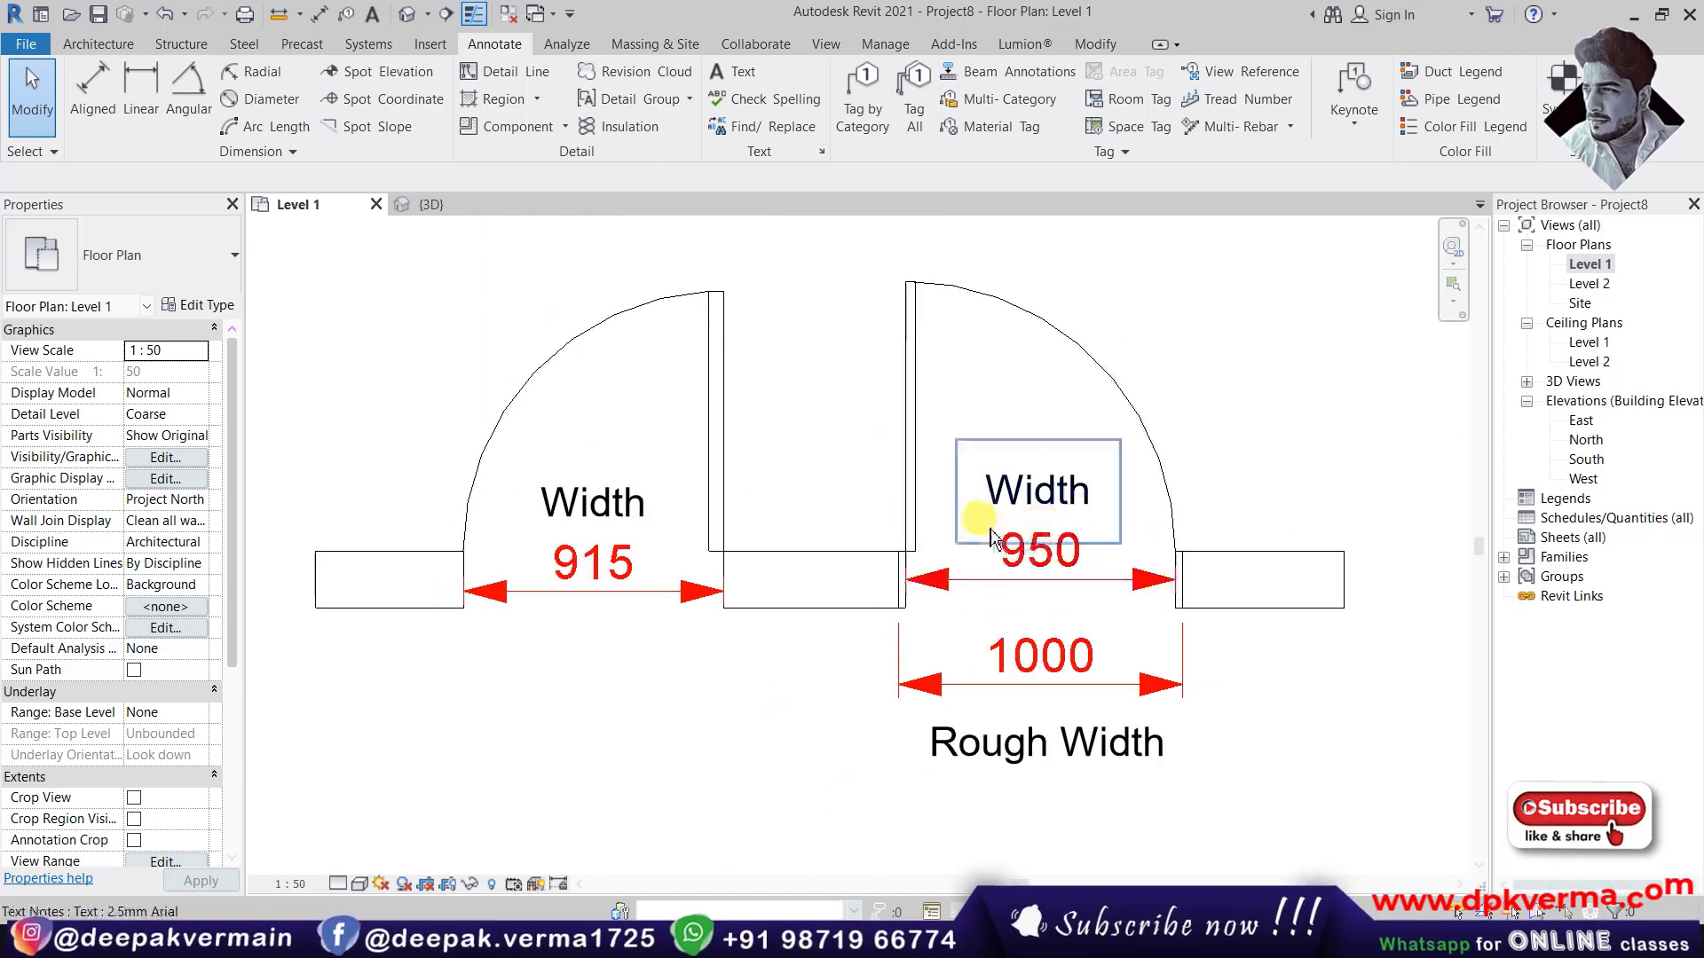